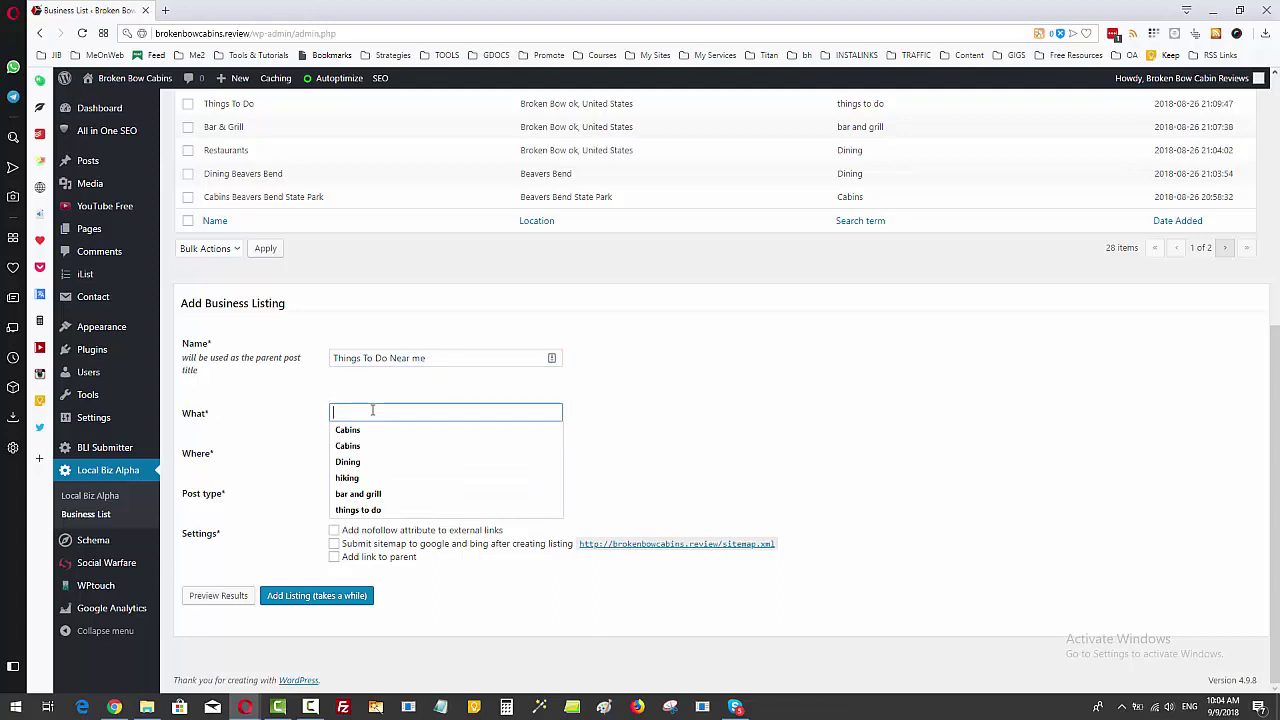
# Copy the listing name "Things To Do Near me" into the What field and set Where to "Broken Bow ok, United States"
pyautogui.tripleClick(364, 357)
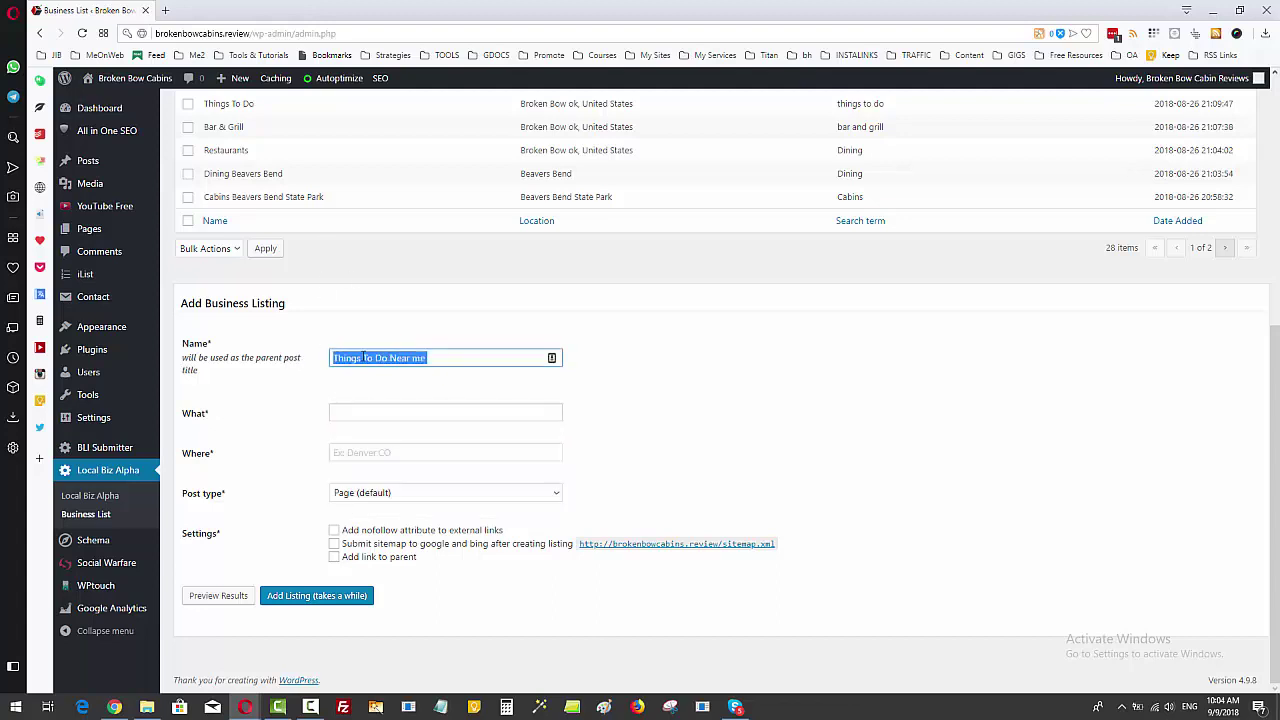
pyautogui.rightClick(364, 357)
pyautogui.click(388, 382)
pyautogui.click(371, 410)
pyautogui.rightClick(373, 412)
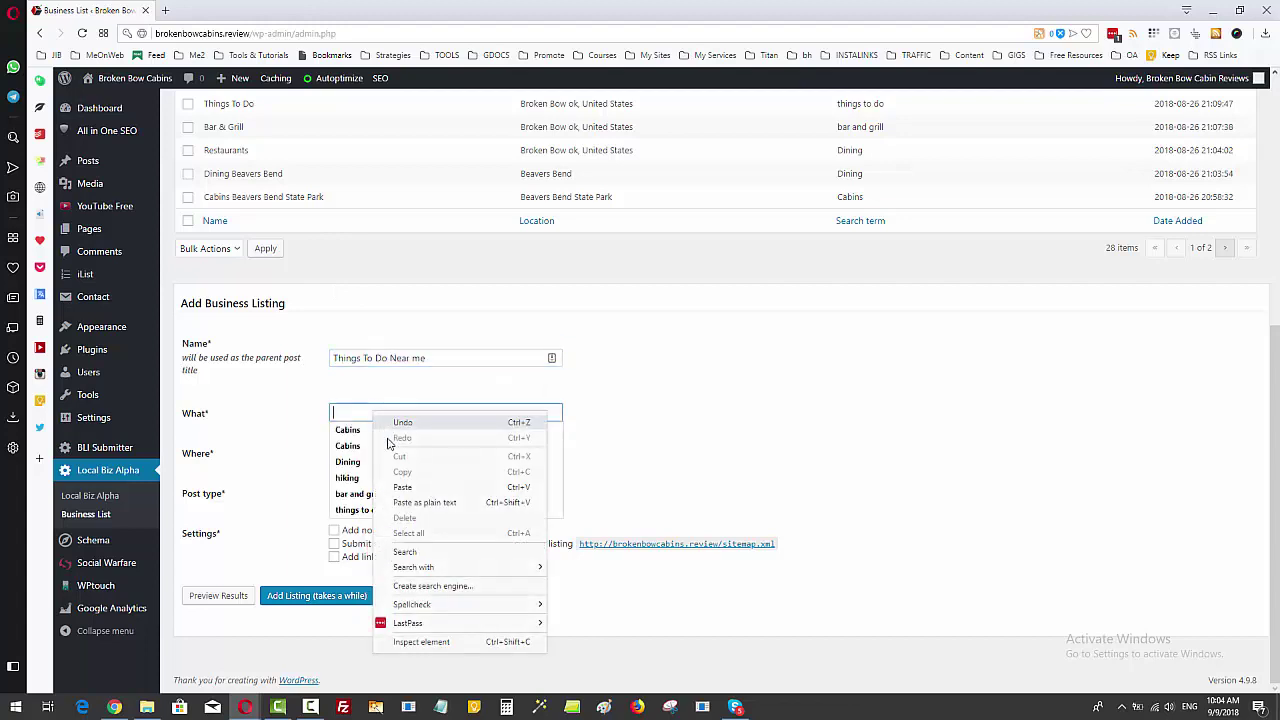
pyautogui.click(402, 487)
pyautogui.click(339, 455)
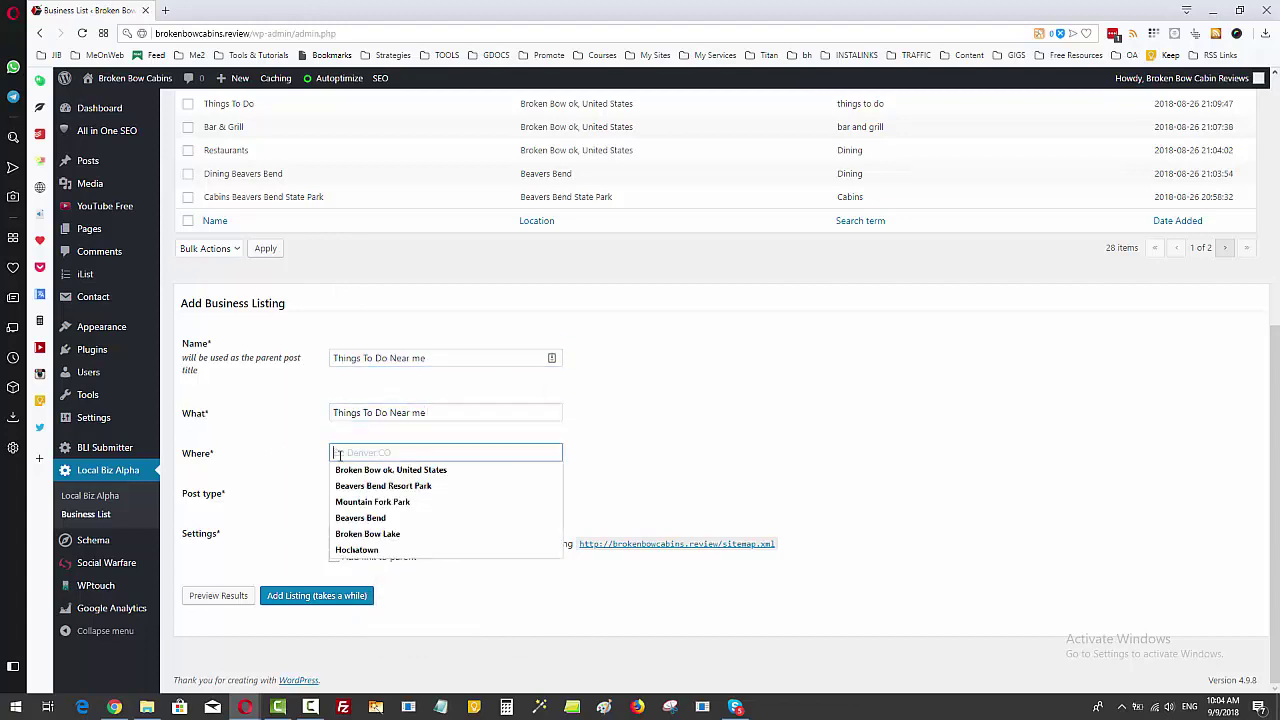
pyautogui.click(382, 470)
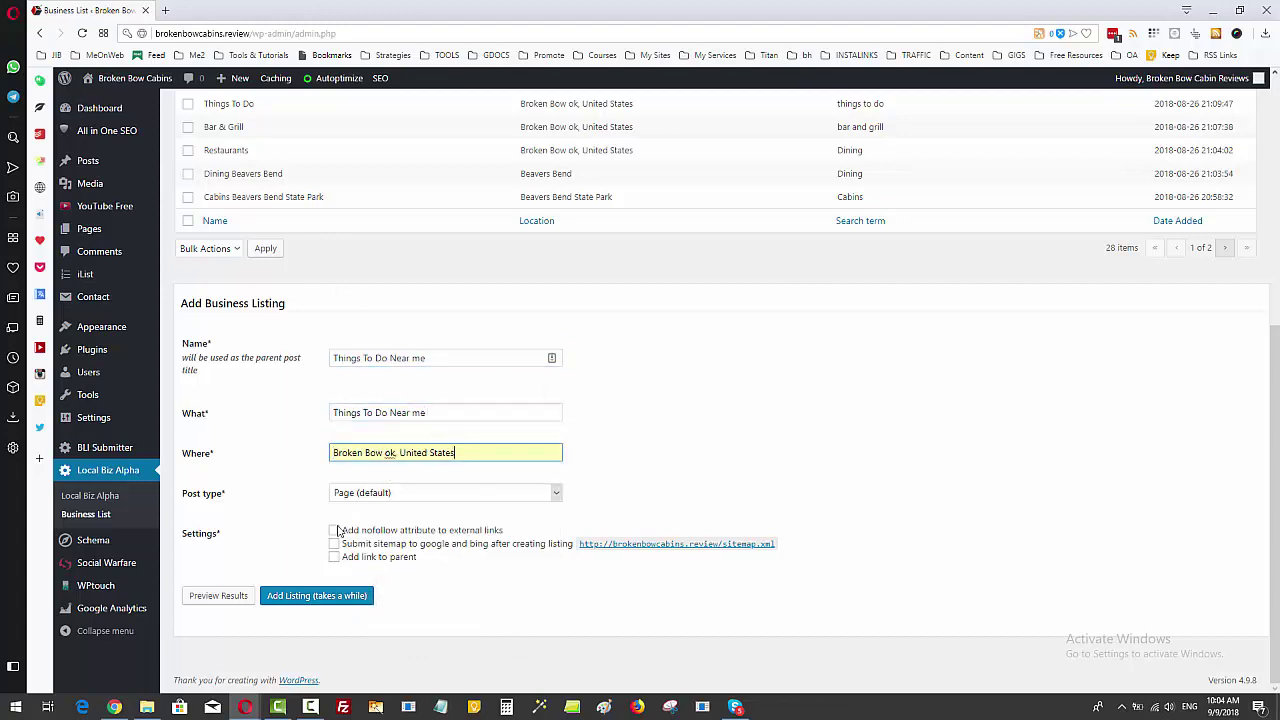
# Preview the listing results and review the returned businesses with their addresses and ratings
pyautogui.click(226, 597)
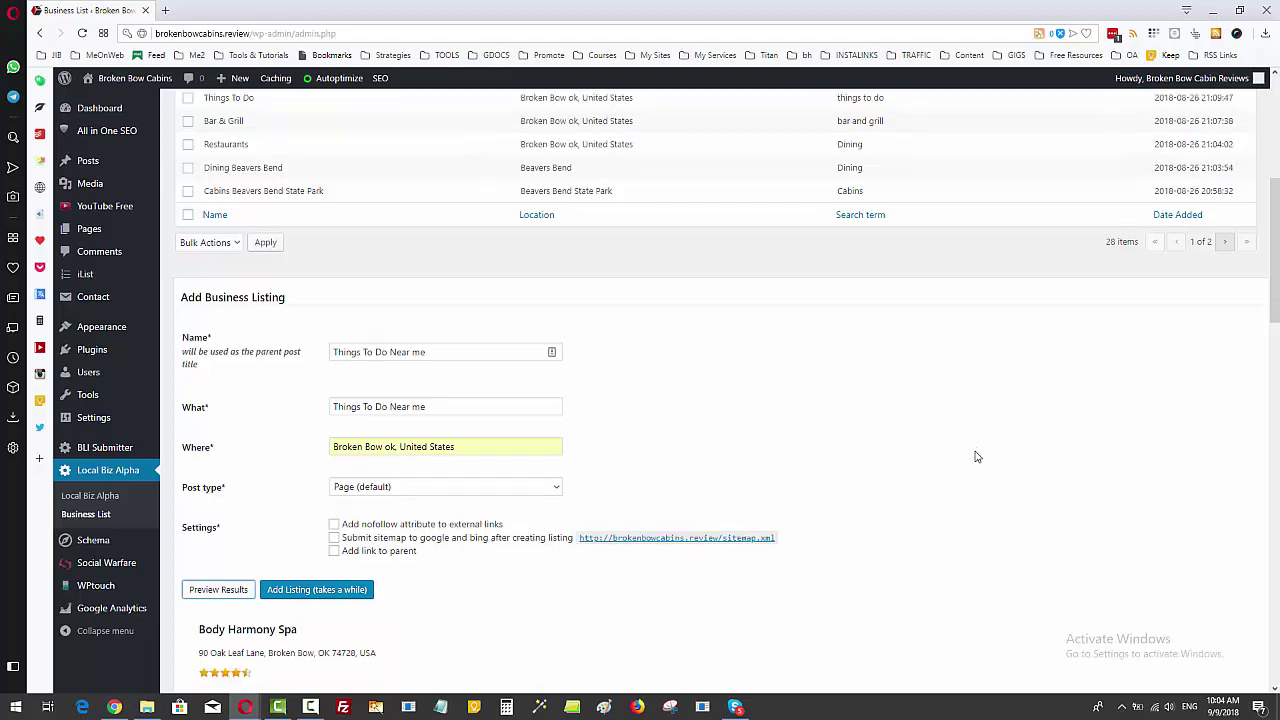
pyautogui.scroll(-5, 977, 457)
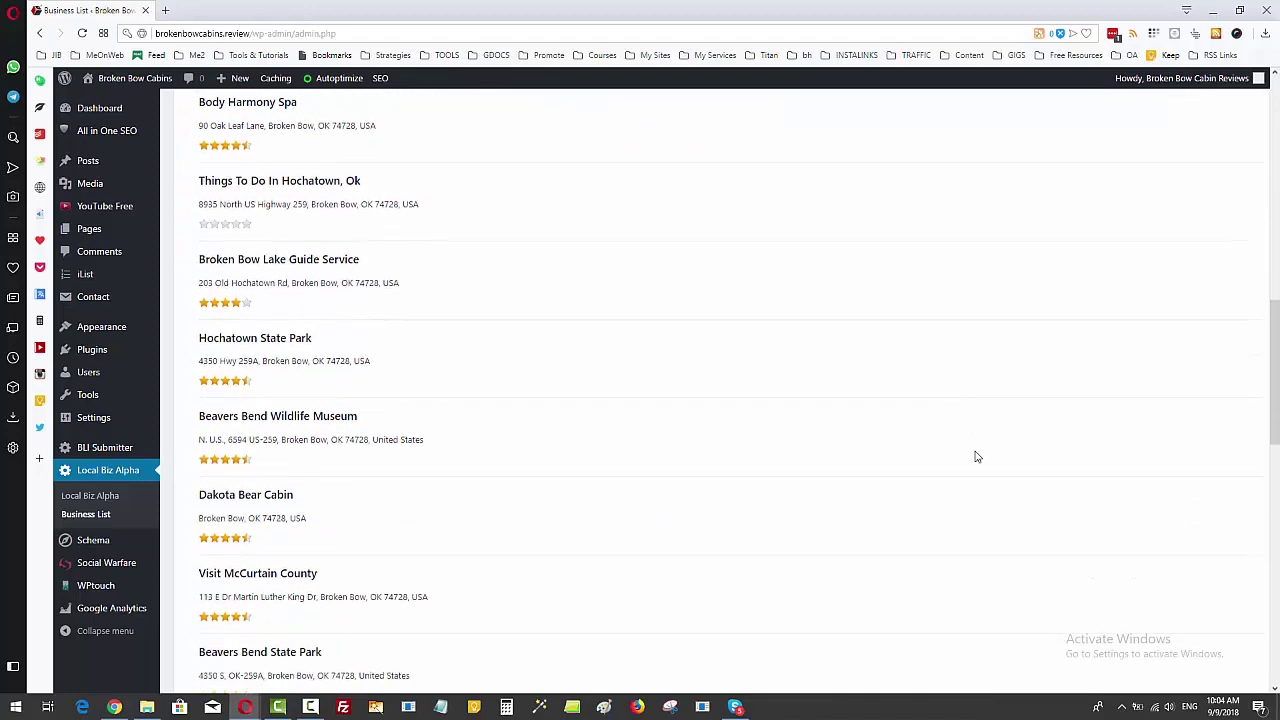
pyautogui.scroll(-8, 977, 457)
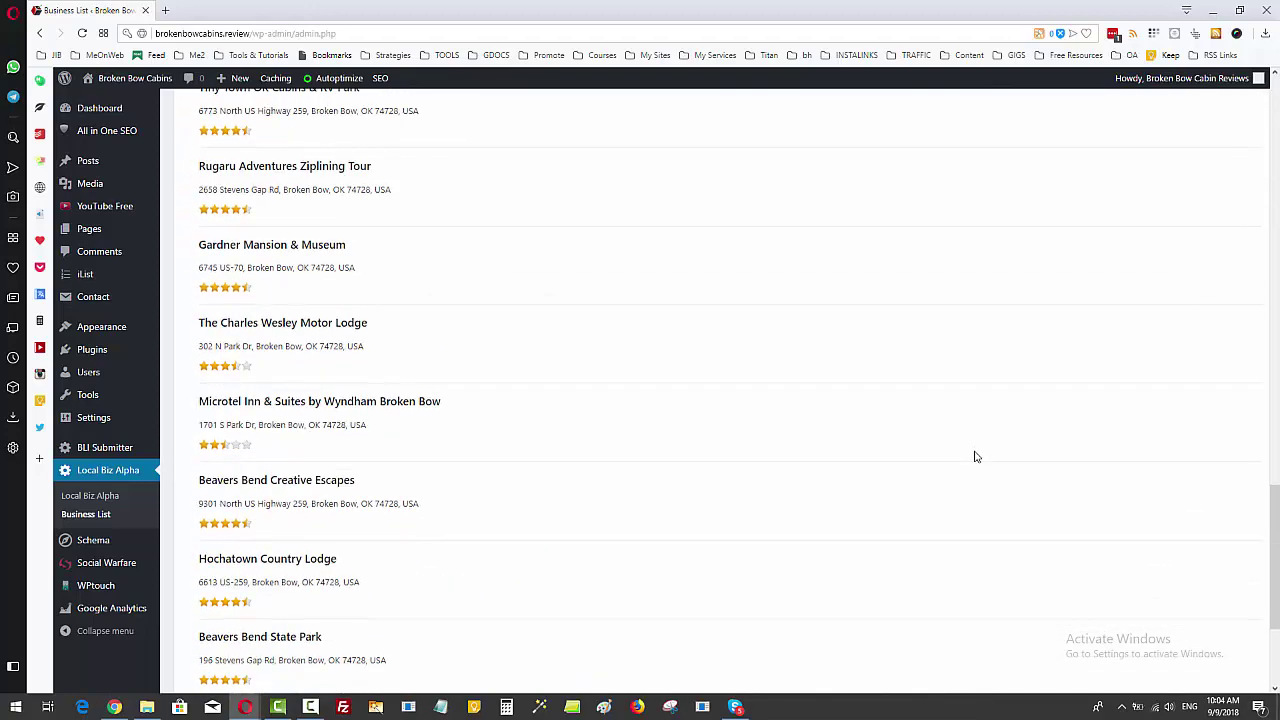
pyautogui.scroll(-2, 977, 457)
pyautogui.scroll(10, 968, 463)
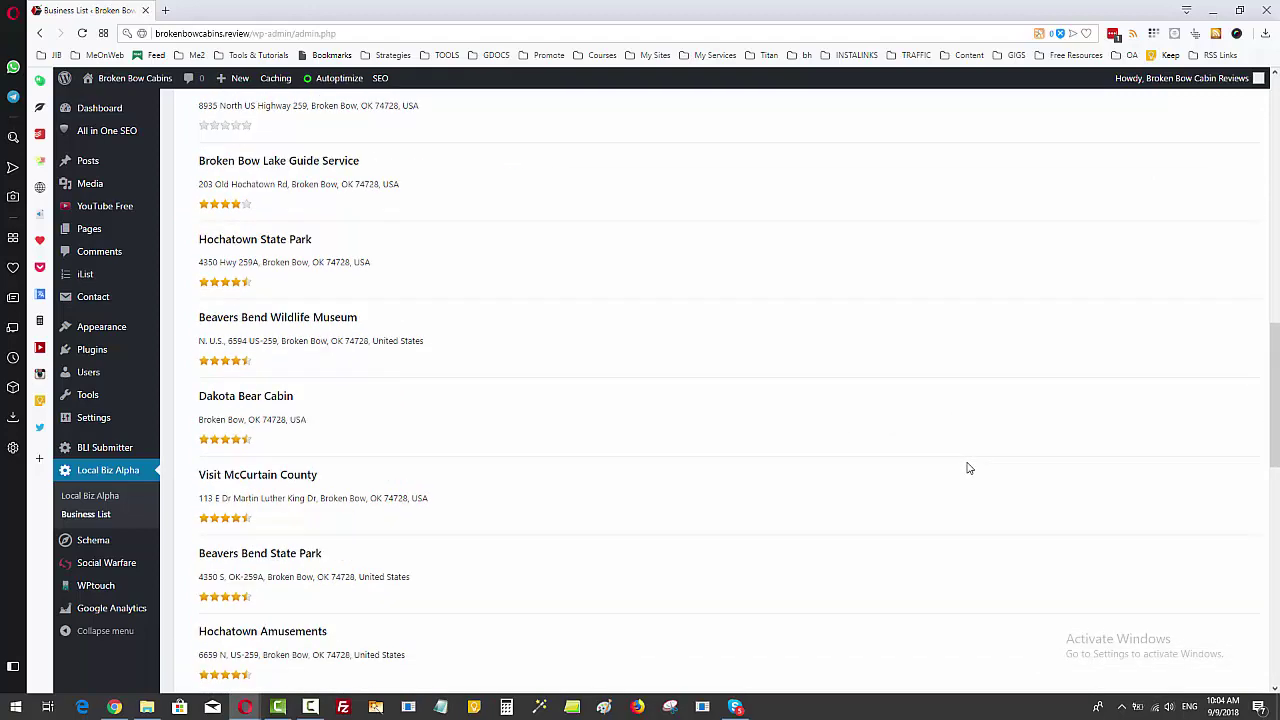
pyautogui.scroll(4, 967, 468)
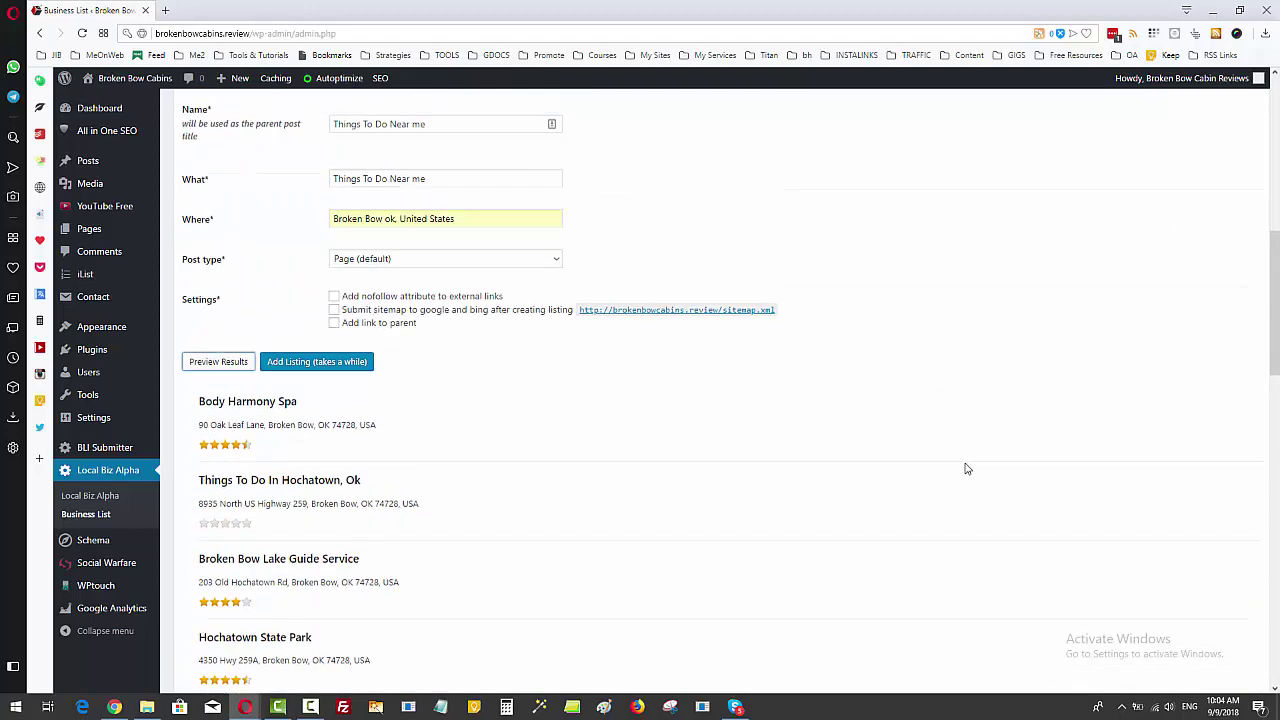
pyautogui.scroll(-5, 787, 537)
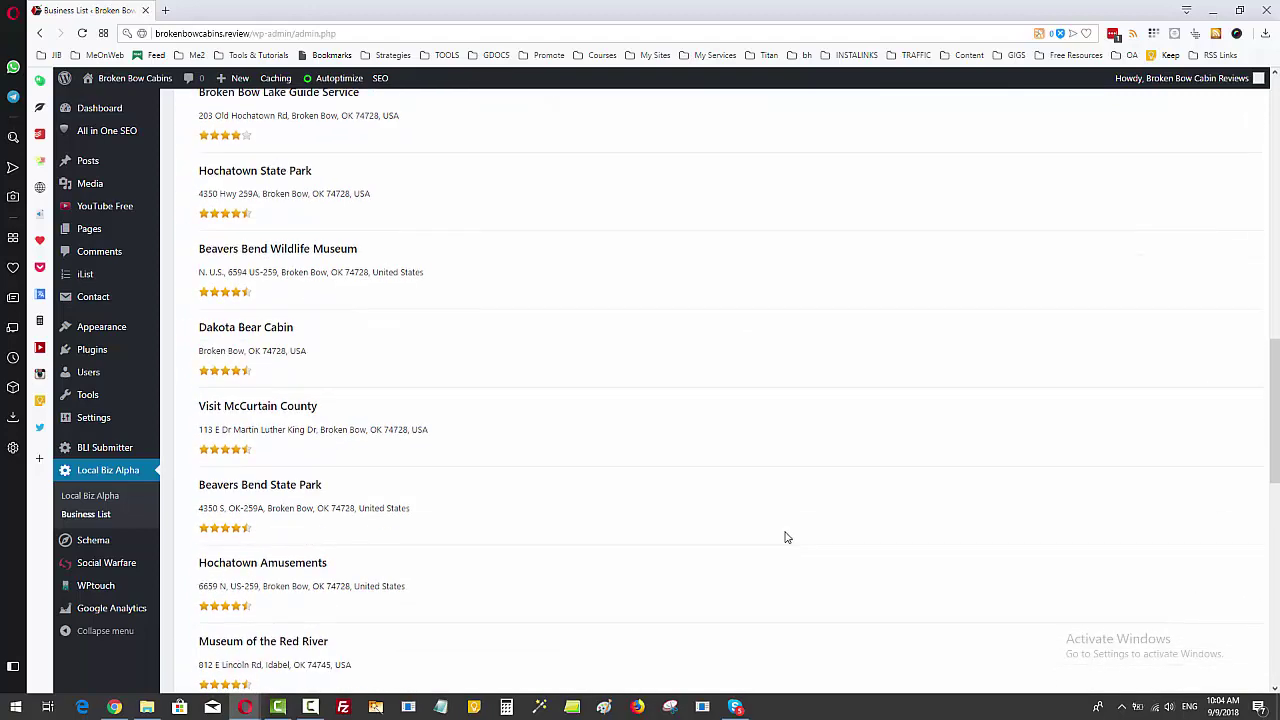
pyautogui.scroll(-7, 769, 503)
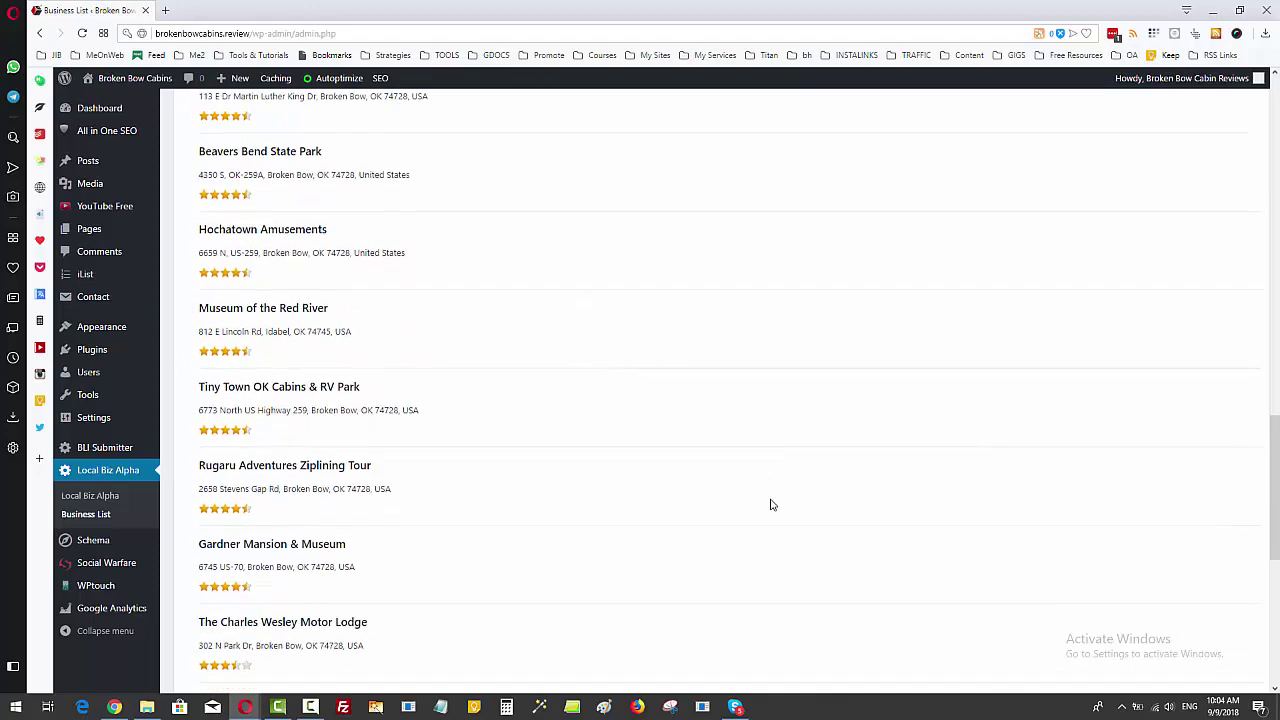
pyautogui.scroll(-3, 449, 486)
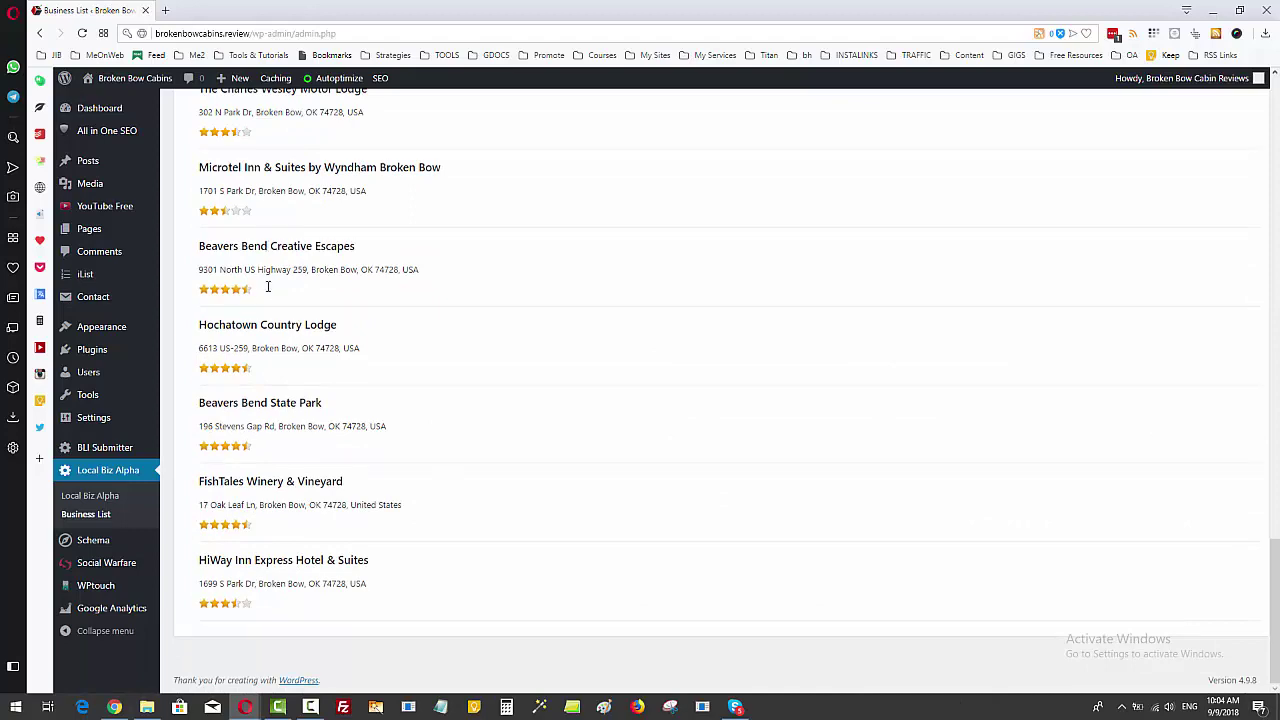
pyautogui.scroll(10, 280, 369)
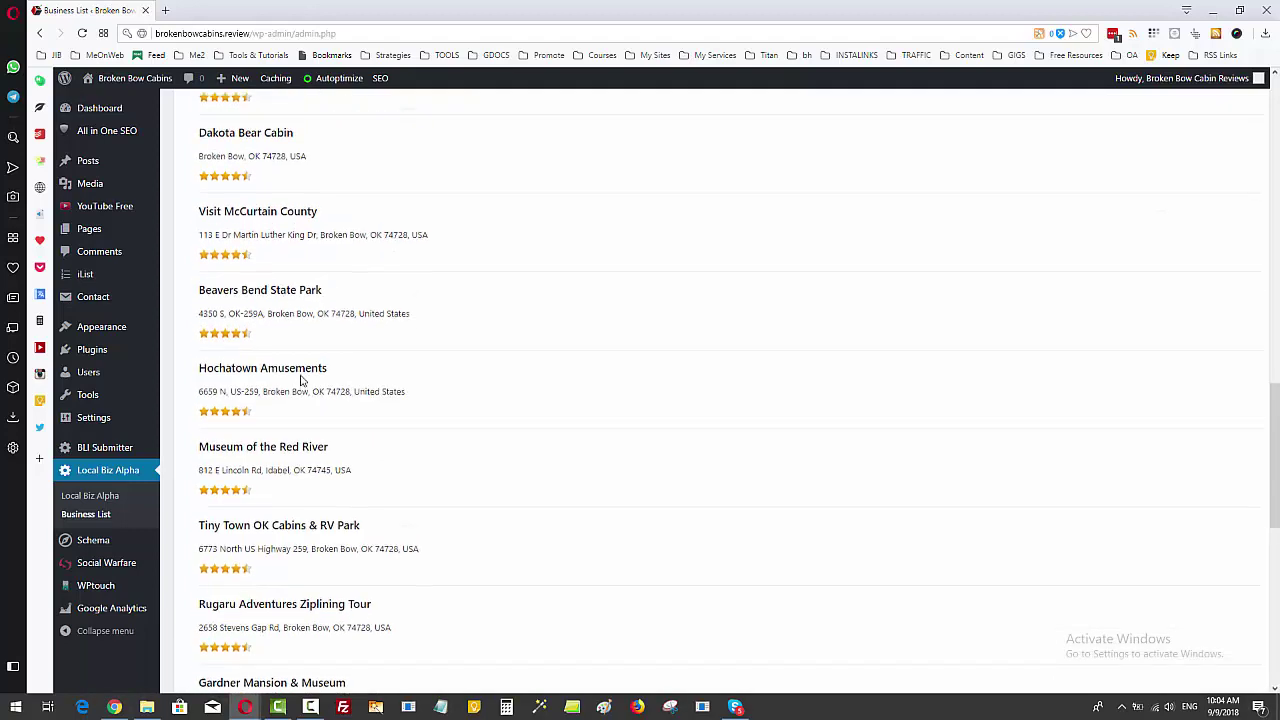
pyautogui.scroll(2, 301, 375)
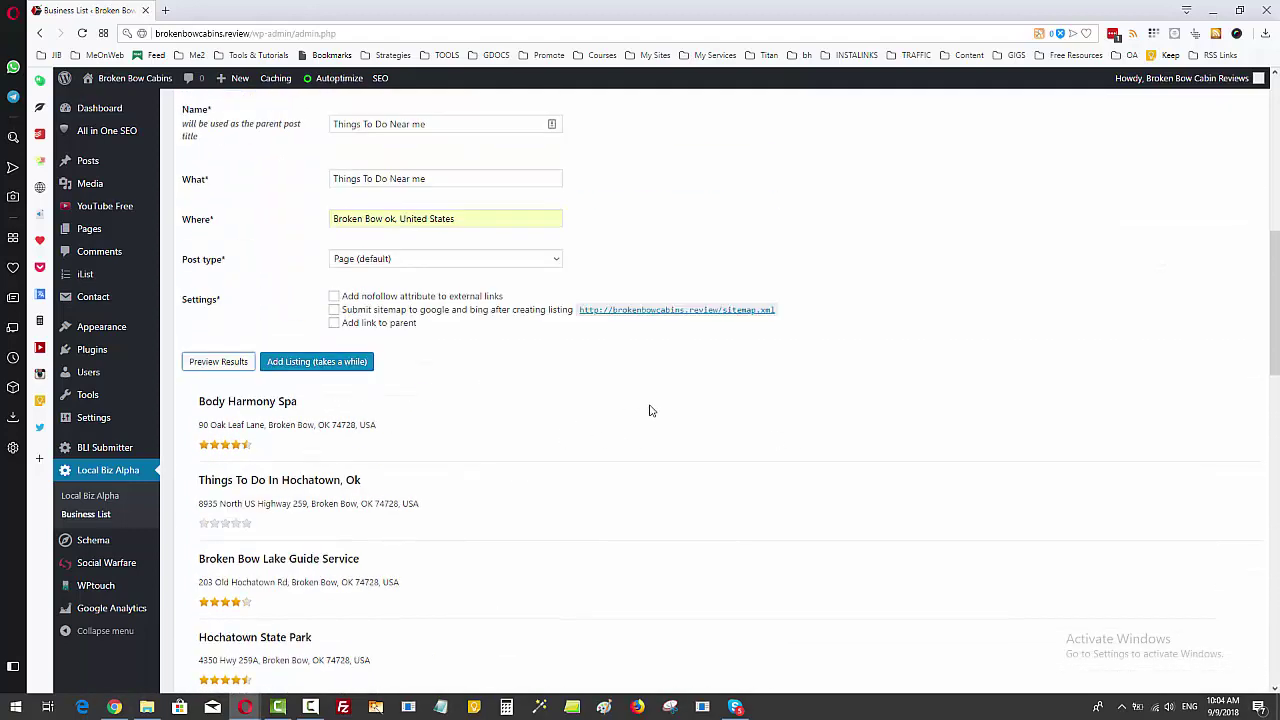
# Enable nofollow for external links, sitemap submission to Google and Bing after creating the listing, and the link to parent
pyautogui.scroll(1, 642, 413)
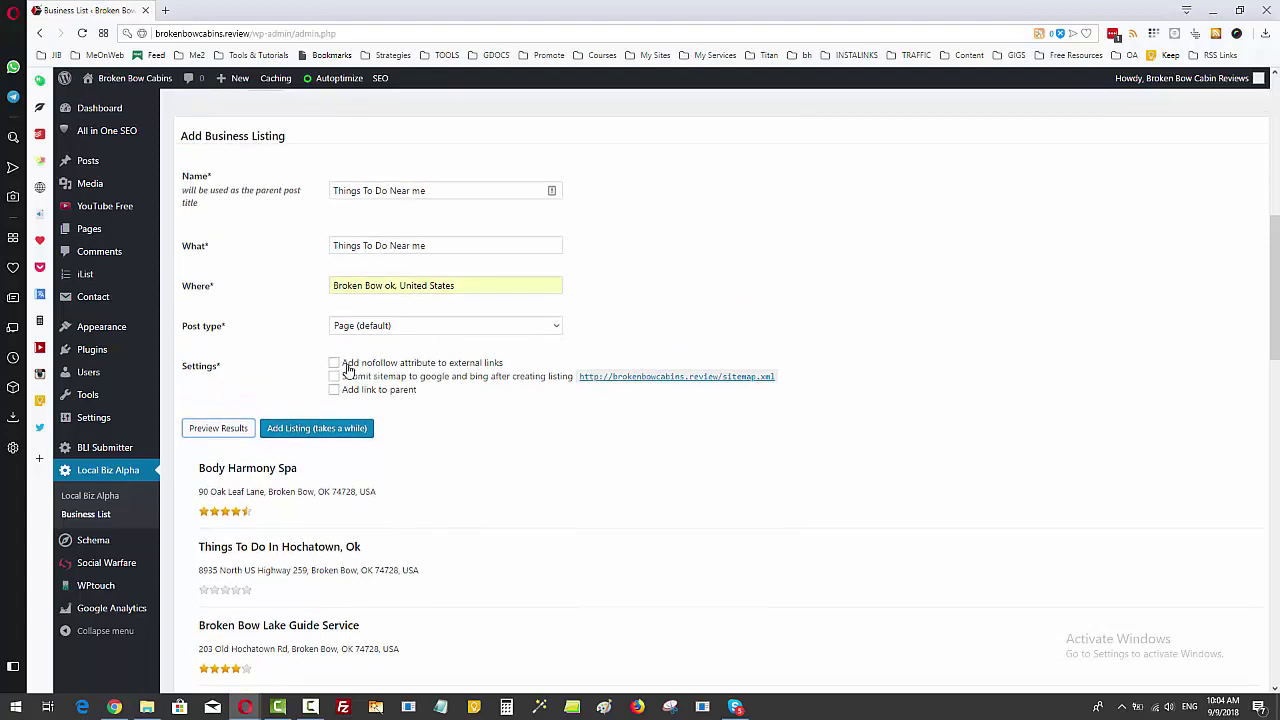
pyautogui.click(334, 363)
pyautogui.click(334, 376)
pyautogui.click(334, 391)
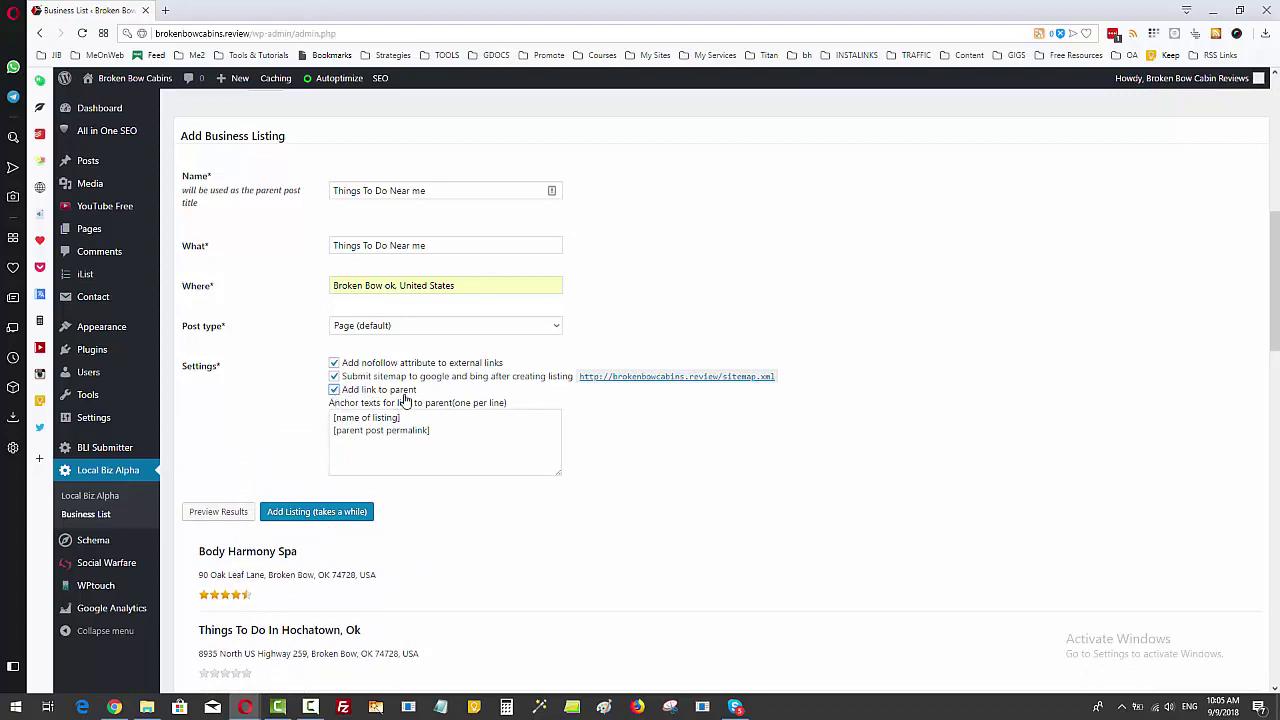
# Capitalize "Me" in both the Name and What values so each reads "Things To Do Near Me"
pyautogui.click(413, 246)
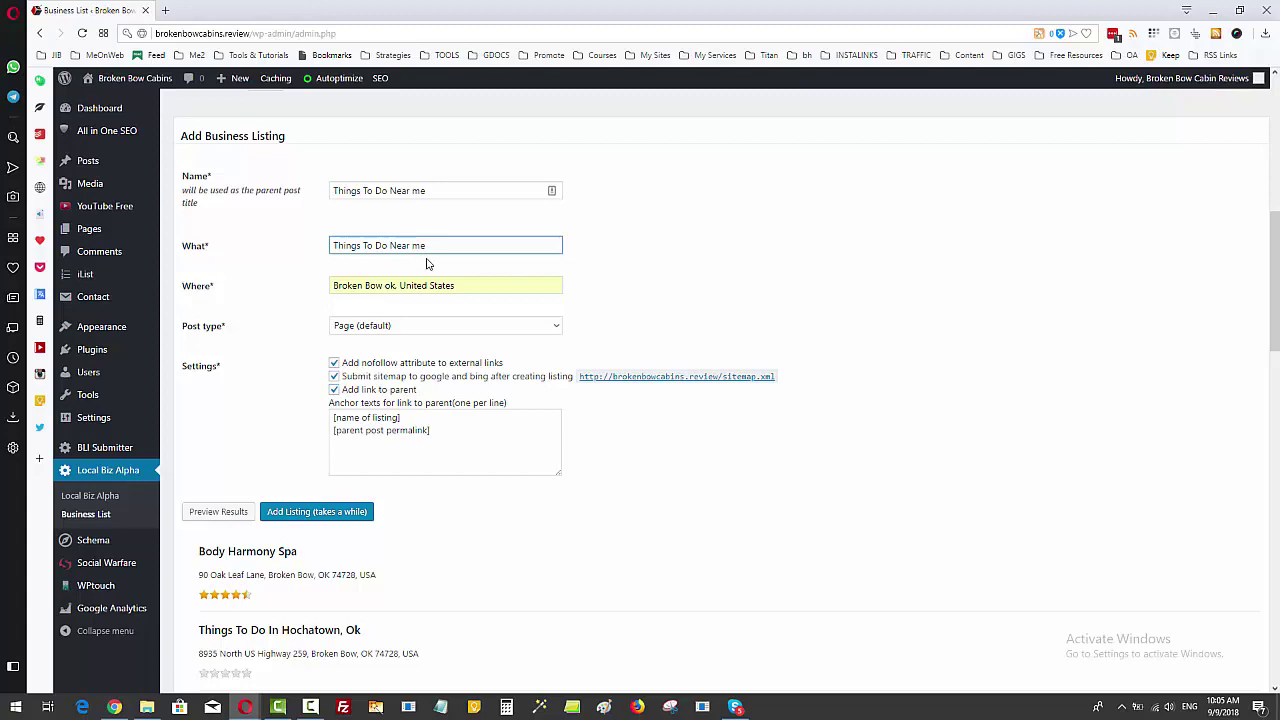
pyautogui.click(416, 191)
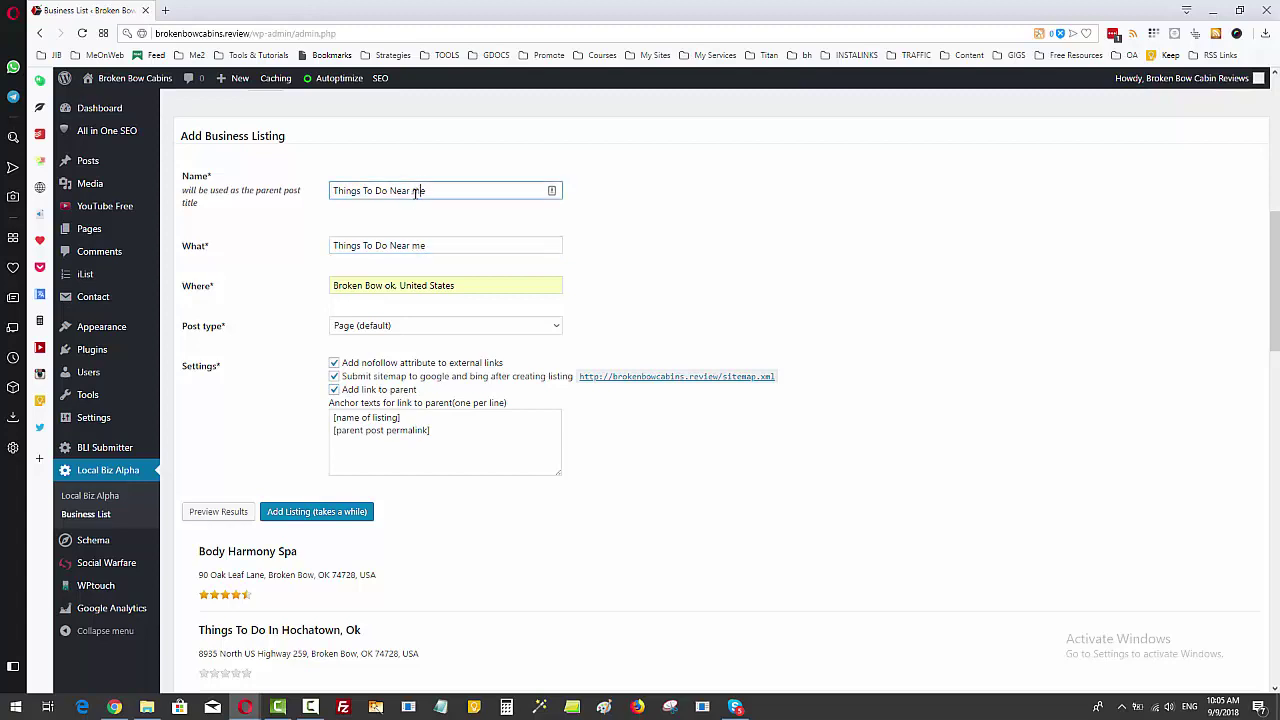
pyautogui.press('BackSpace')
pyautogui.write('M')
pyautogui.click(420, 246)
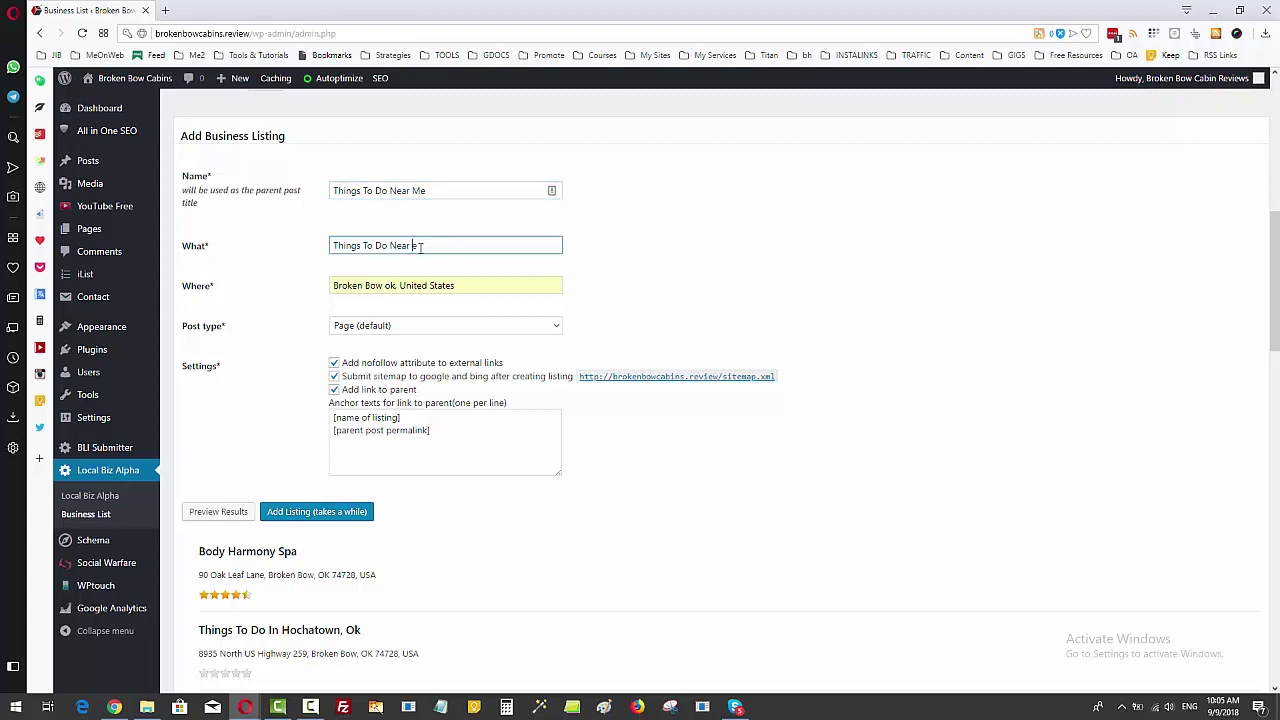
pyautogui.press('BackSpace')
pyautogui.write('M')
pyautogui.click(496, 434)
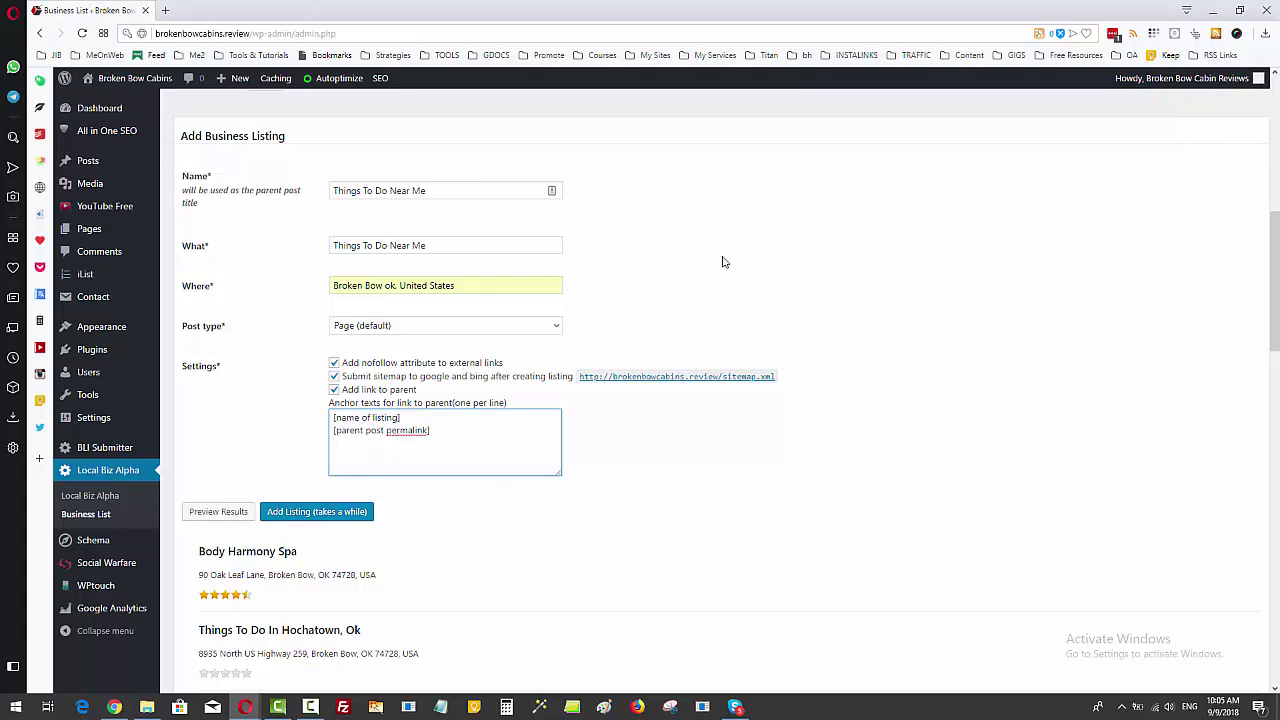
# Change the listing name to "Things To Do In and Around Broken Bow" and add the listing
pyautogui.moveTo(234, 185)
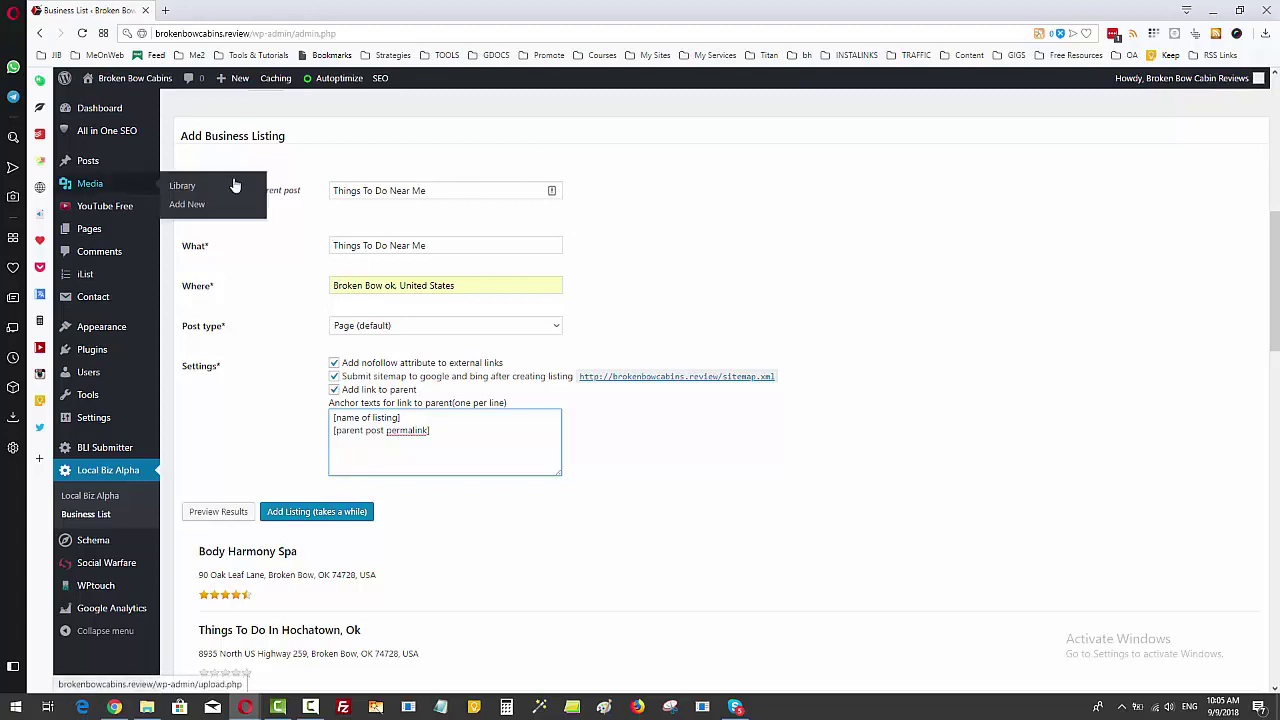
pyautogui.click(449, 188)
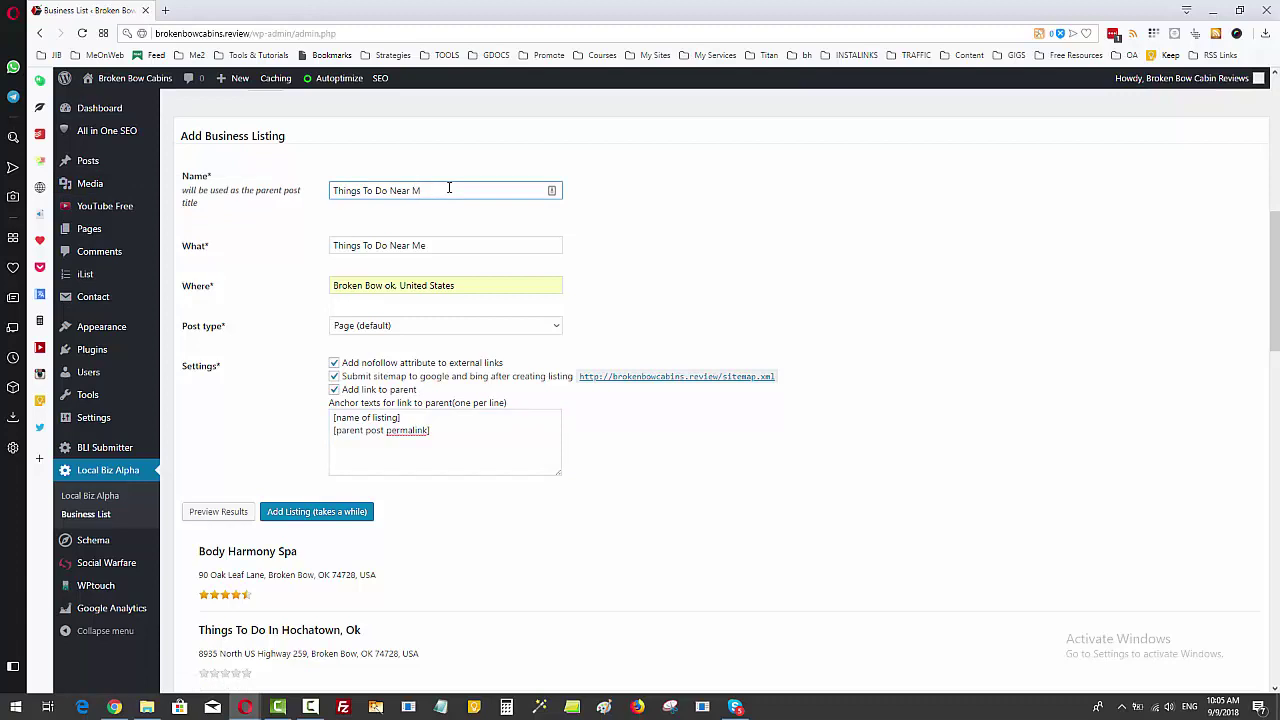
pyautogui.press('BackSpace')
pyautogui.write('Broken Bow')
pyautogui.moveTo(410, 190); pyautogui.dragTo(389, 189)
pyautogui.write('In and Around')
pyautogui.click(449, 191)
pyautogui.scroll(-1, 1058, 286)
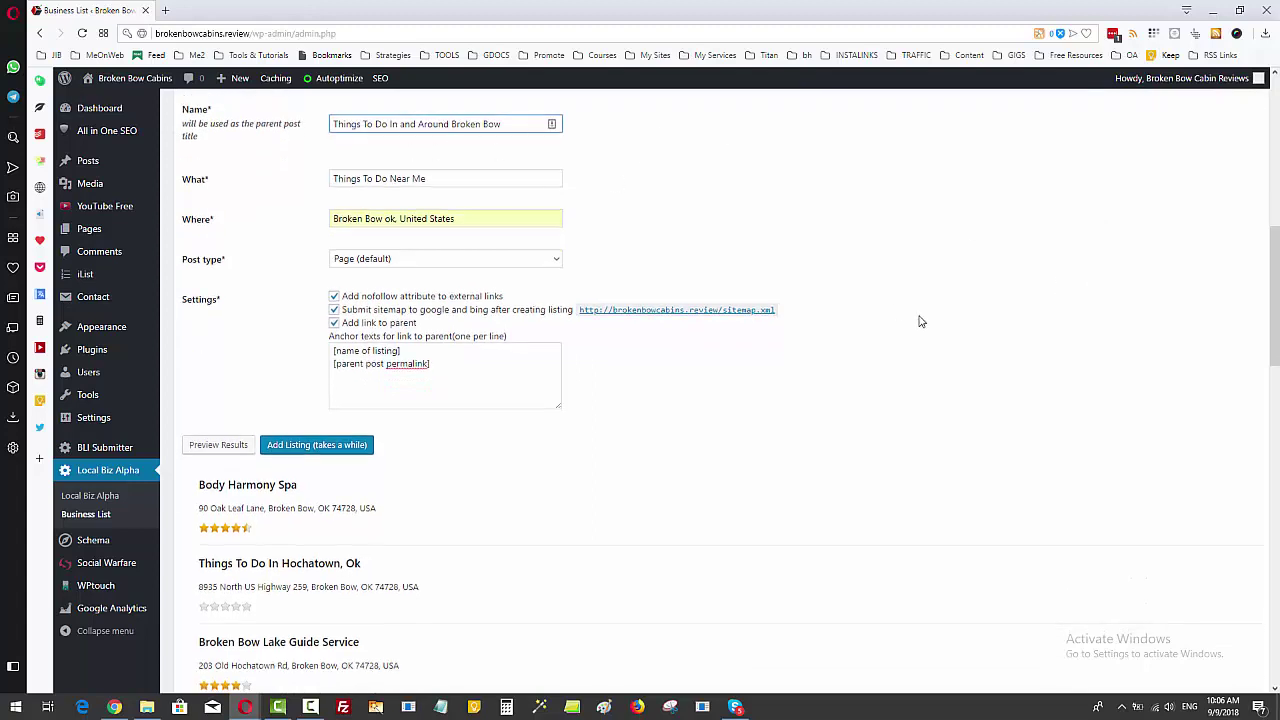
pyautogui.click(326, 448)
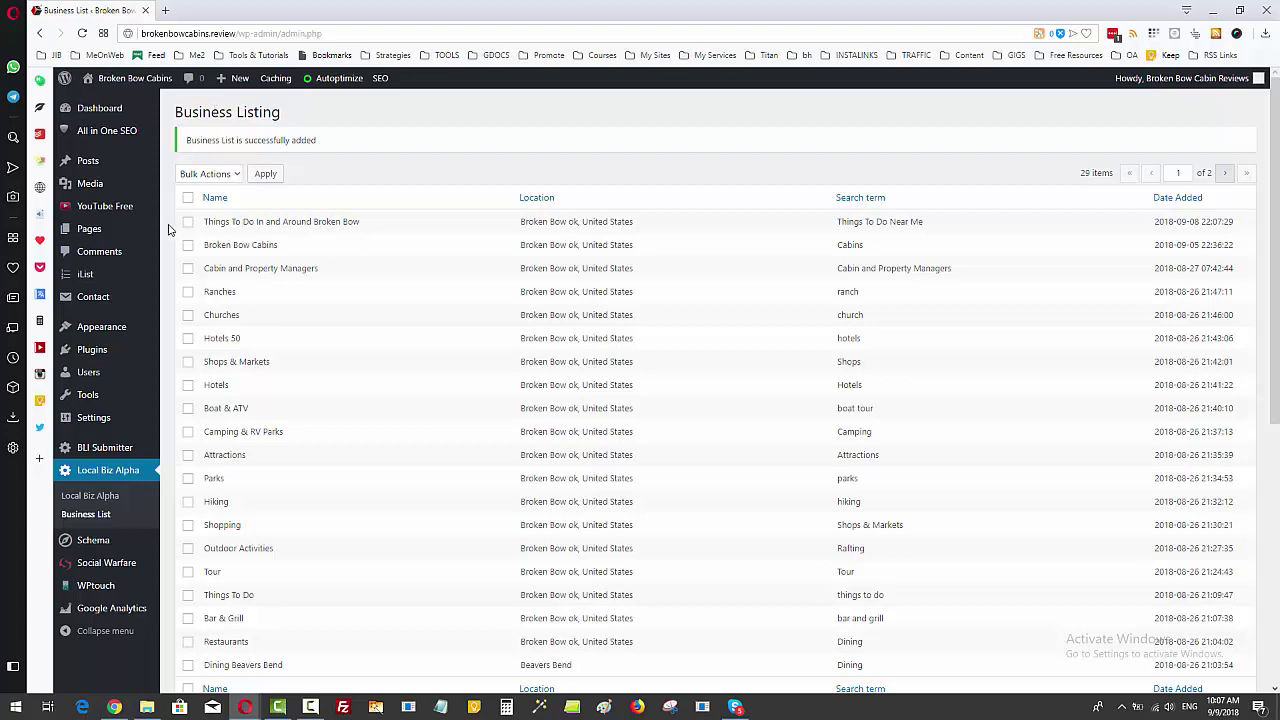
# Open the list of all pages in a new browser tab and sort it by date, newest first
pyautogui.moveTo(140, 236)
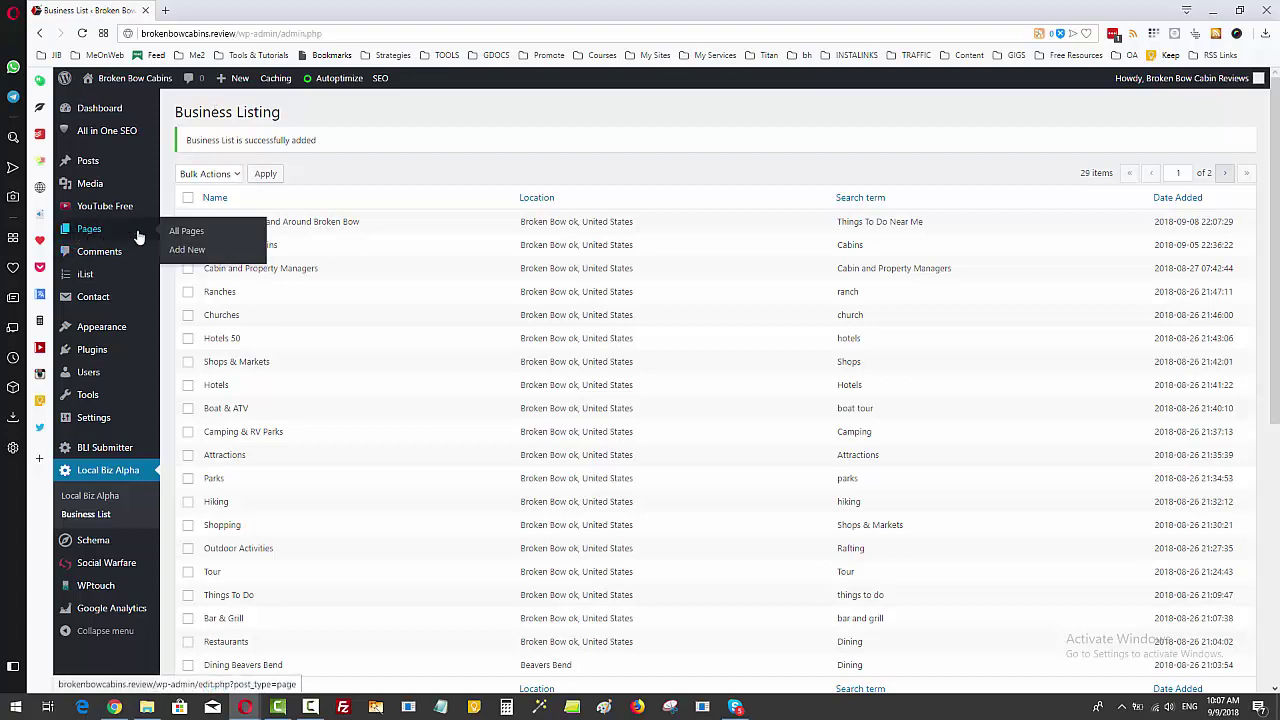
pyautogui.rightClick(204, 233)
pyautogui.click(254, 240)
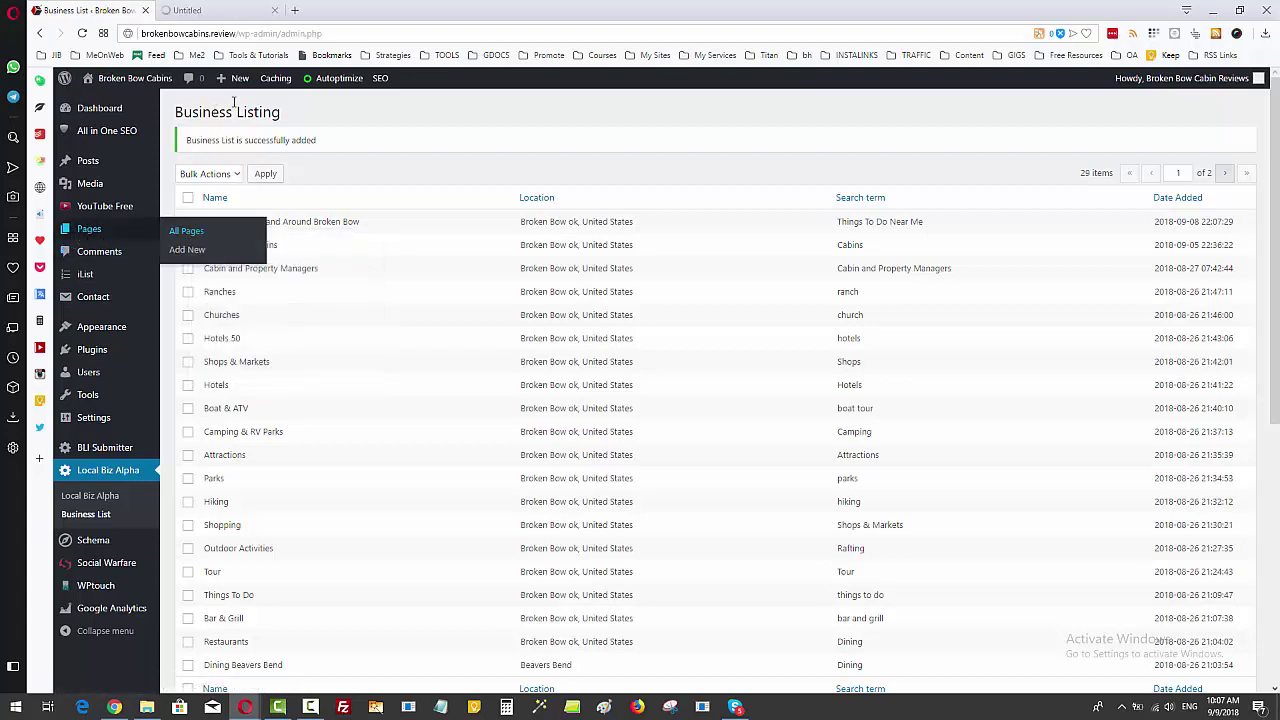
pyautogui.click(237, 11)
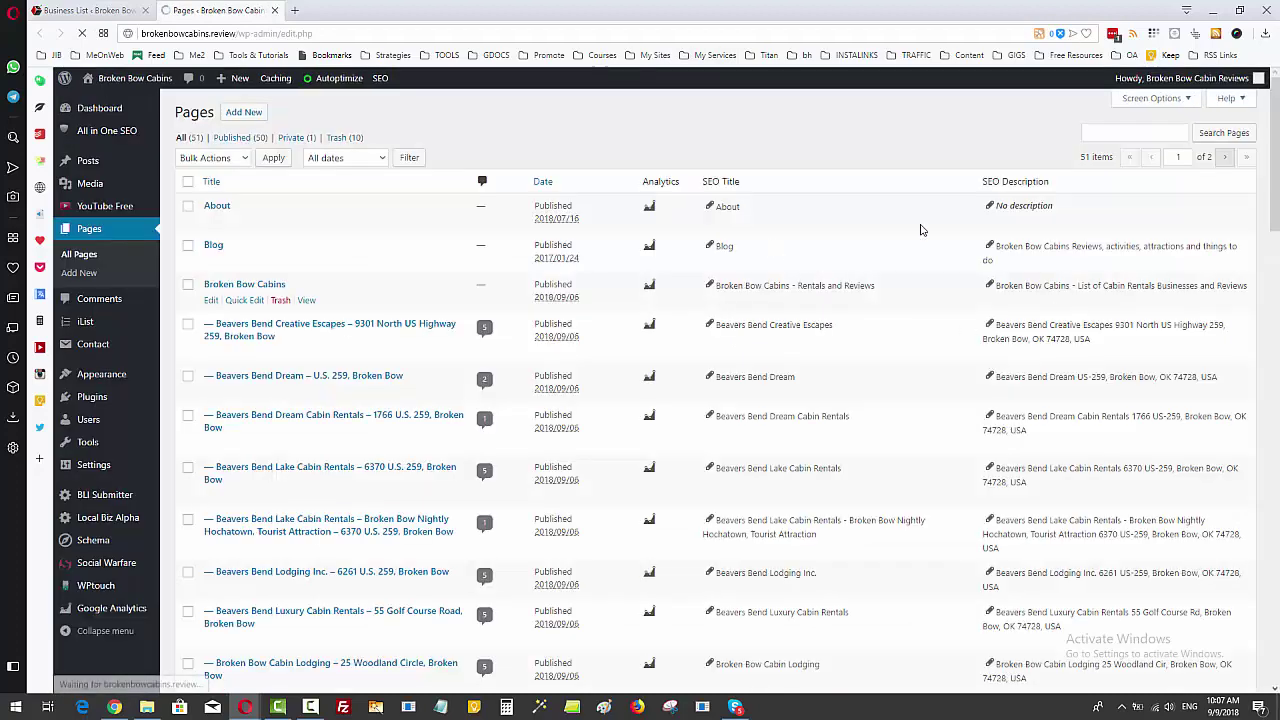
pyautogui.click(539, 186)
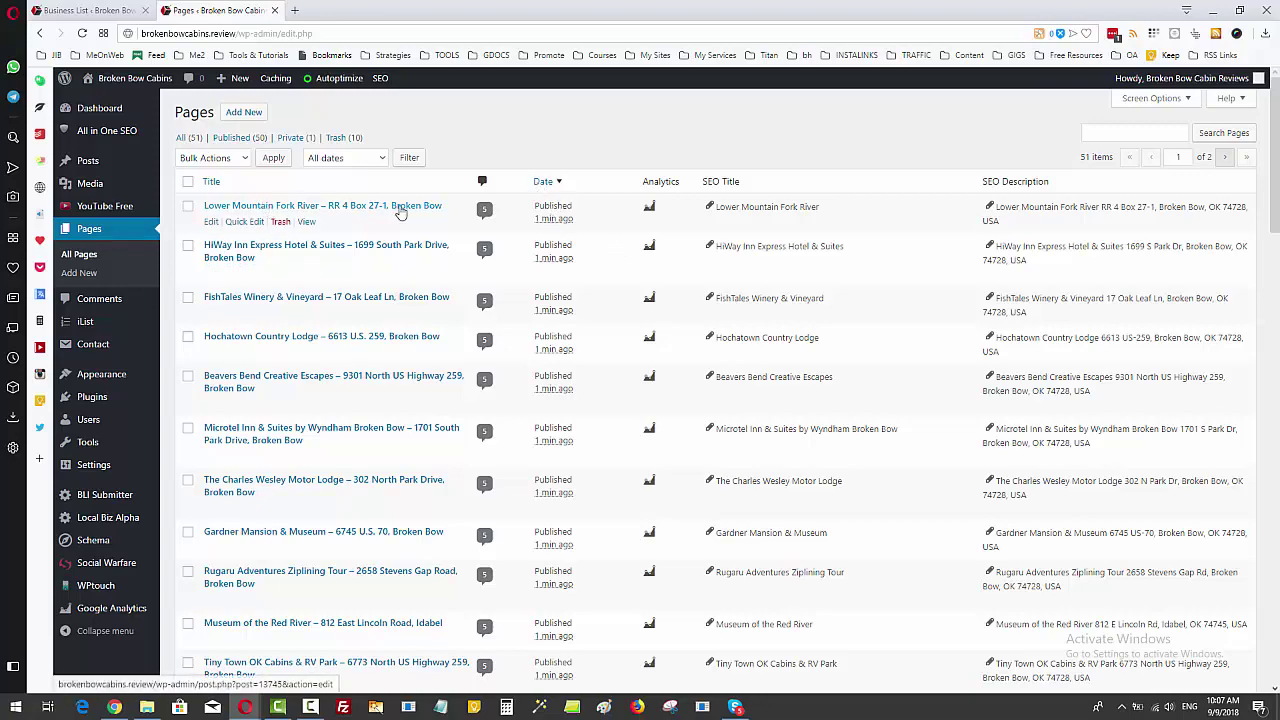
# Open the Things To Do In Hochatown, Body Harmony Spa and Heart Ridge pages for viewing in separate new tabs
pyautogui.scroll(-1, 571, 490)
pyautogui.scroll(-7, 571, 490)
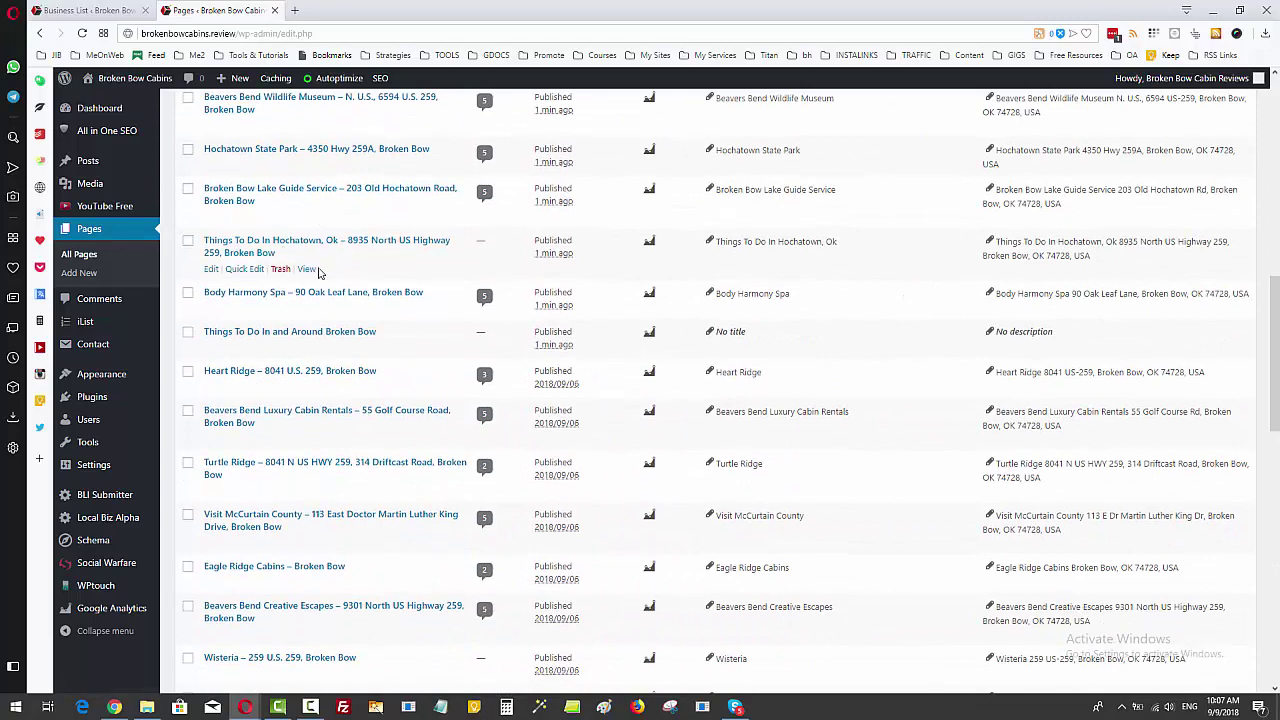
pyautogui.rightClick(304, 268)
pyautogui.click(325, 276)
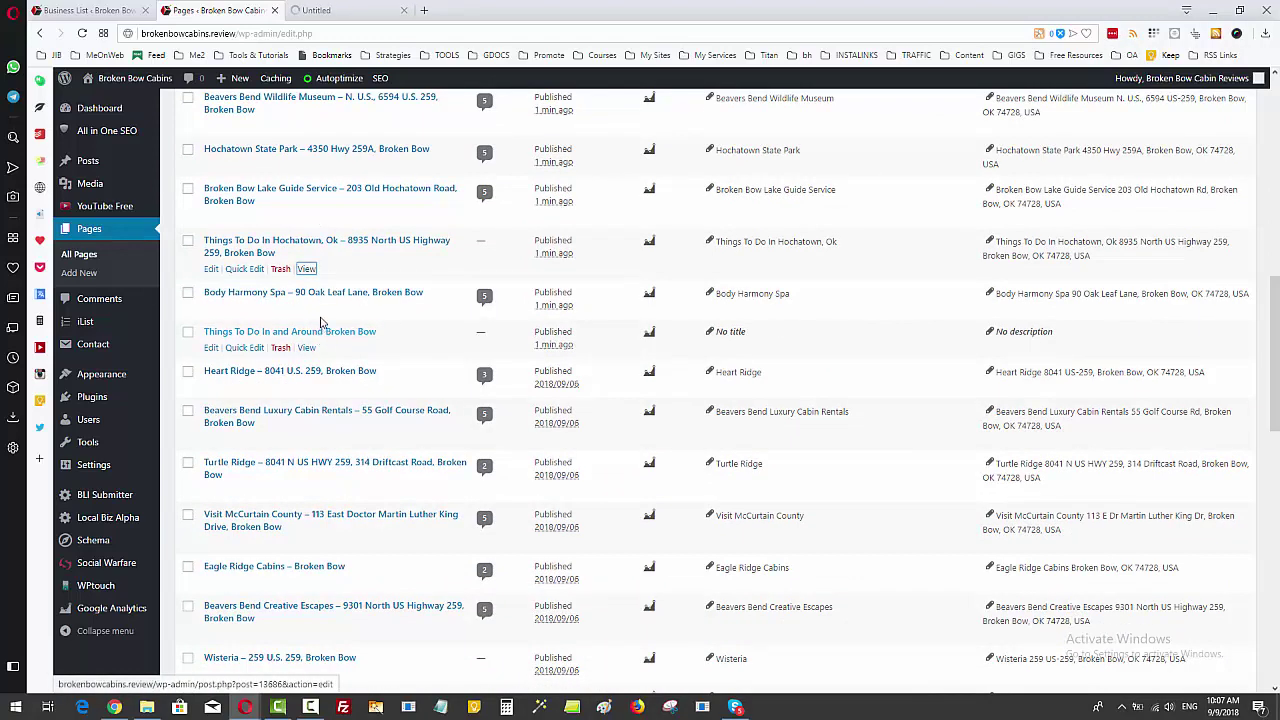
pyautogui.rightClick(306, 308)
pyautogui.click(489, 313)
pyautogui.scroll(-1, 489, 313)
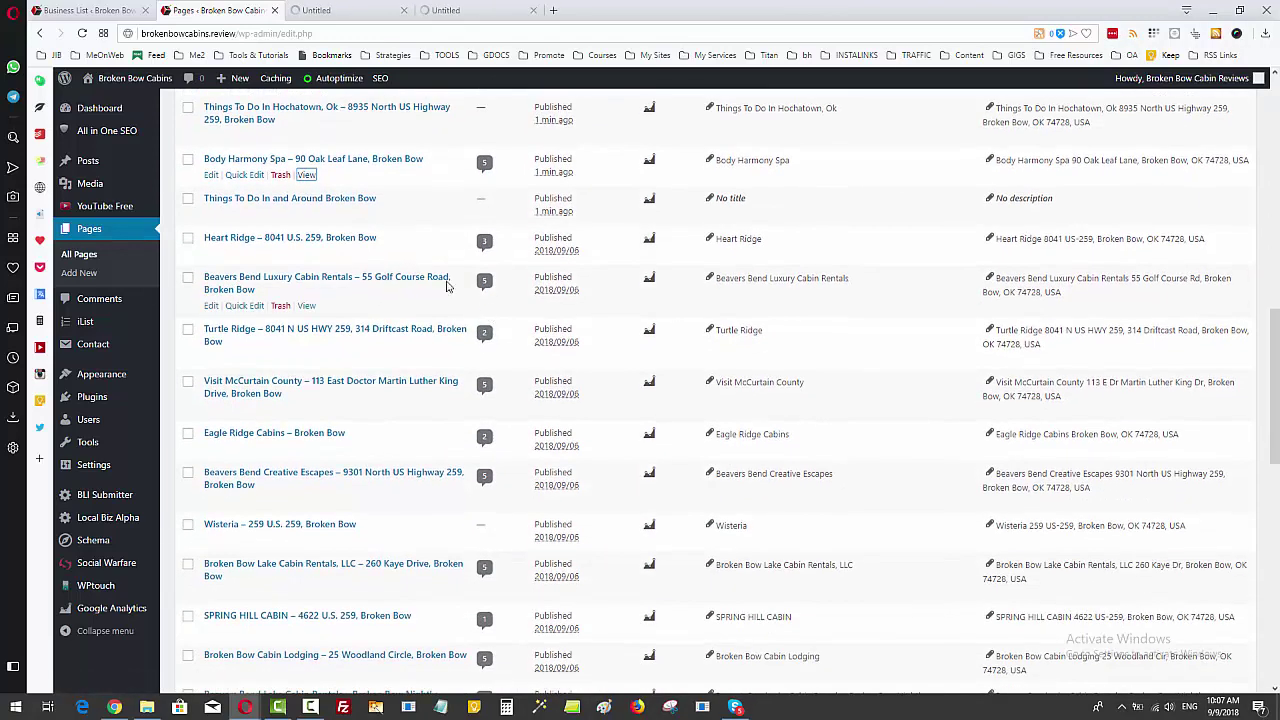
pyautogui.rightClick(306, 254)
pyautogui.click(348, 268)
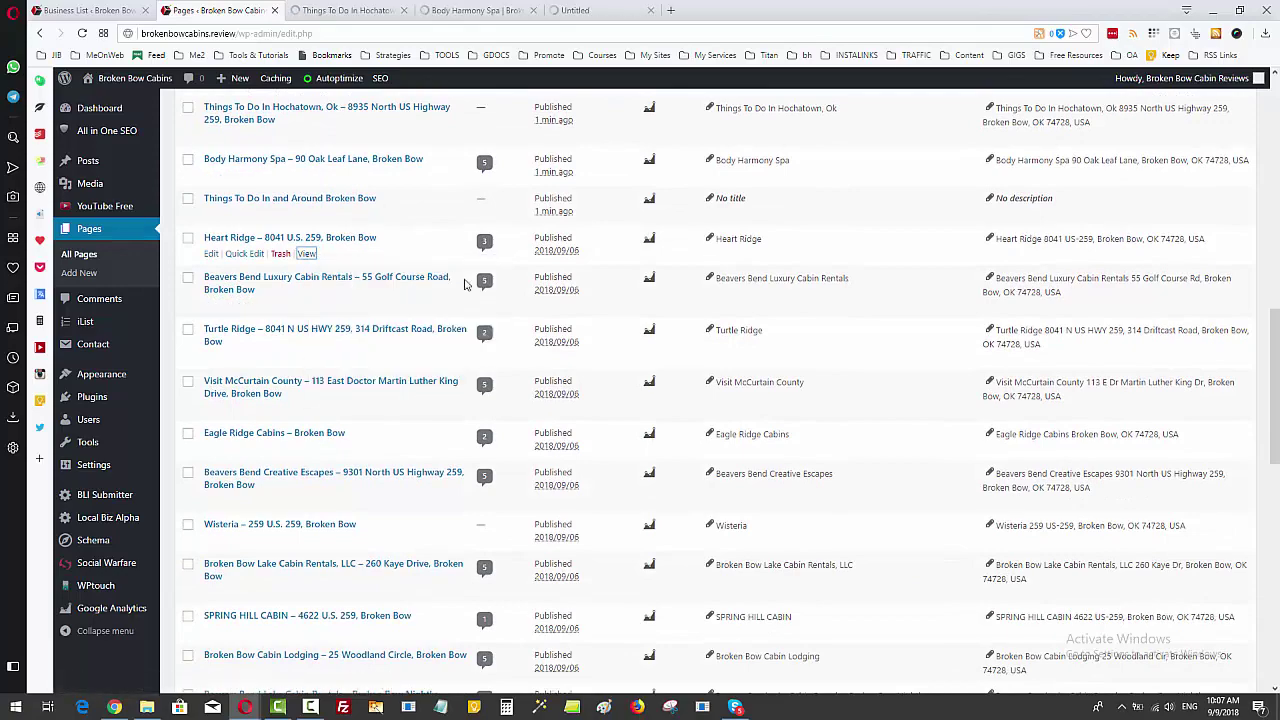
pyautogui.scroll(-2, 350, 280)
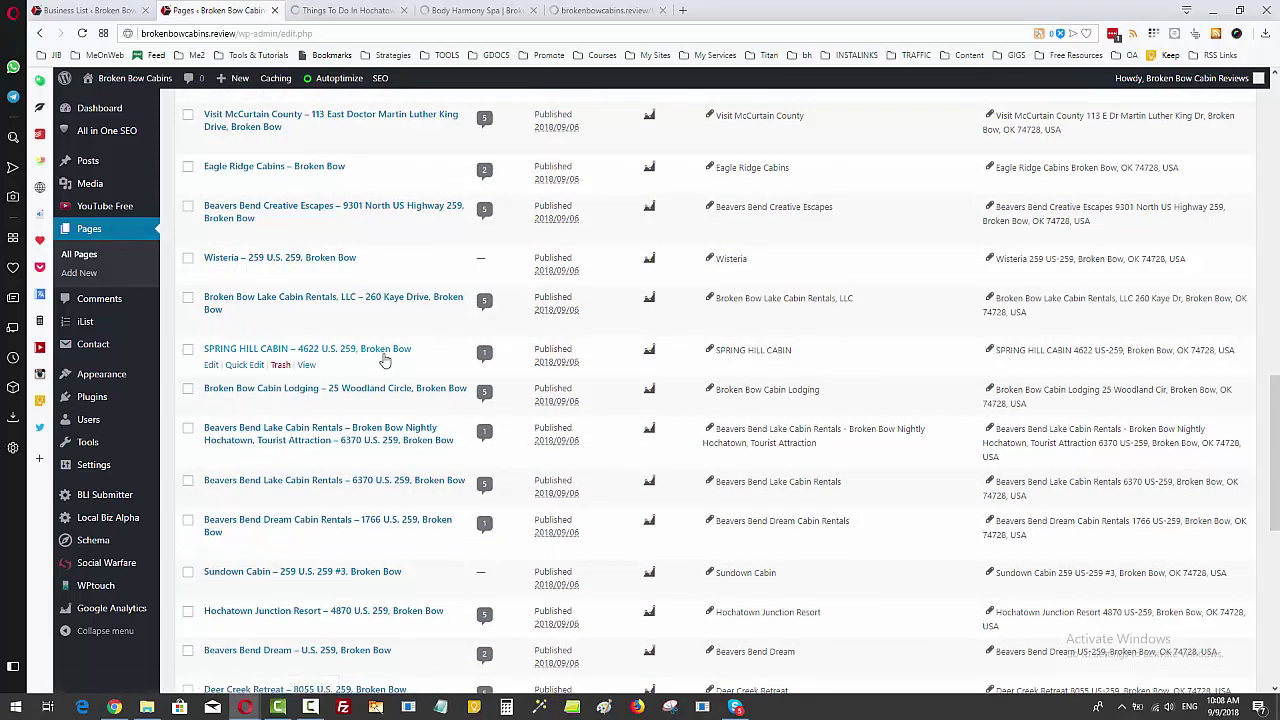
pyautogui.scroll(-2, 355, 358)
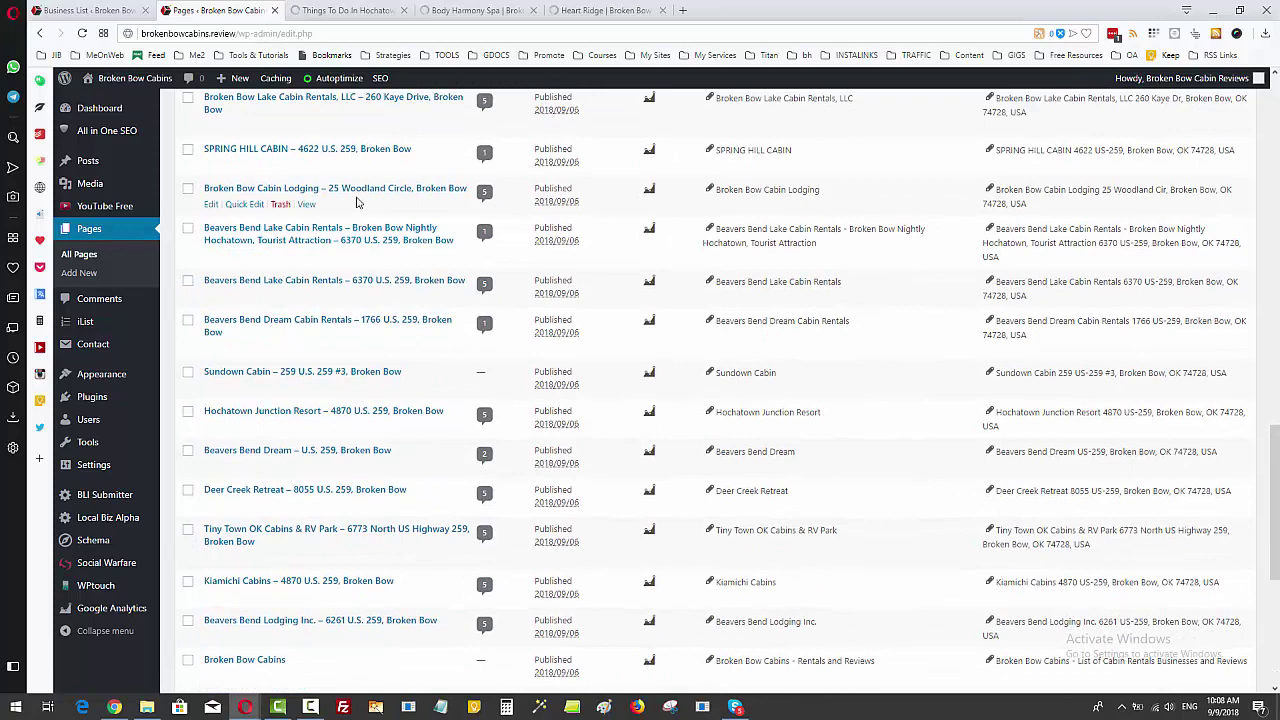
pyautogui.scroll(-1, 430, 292)
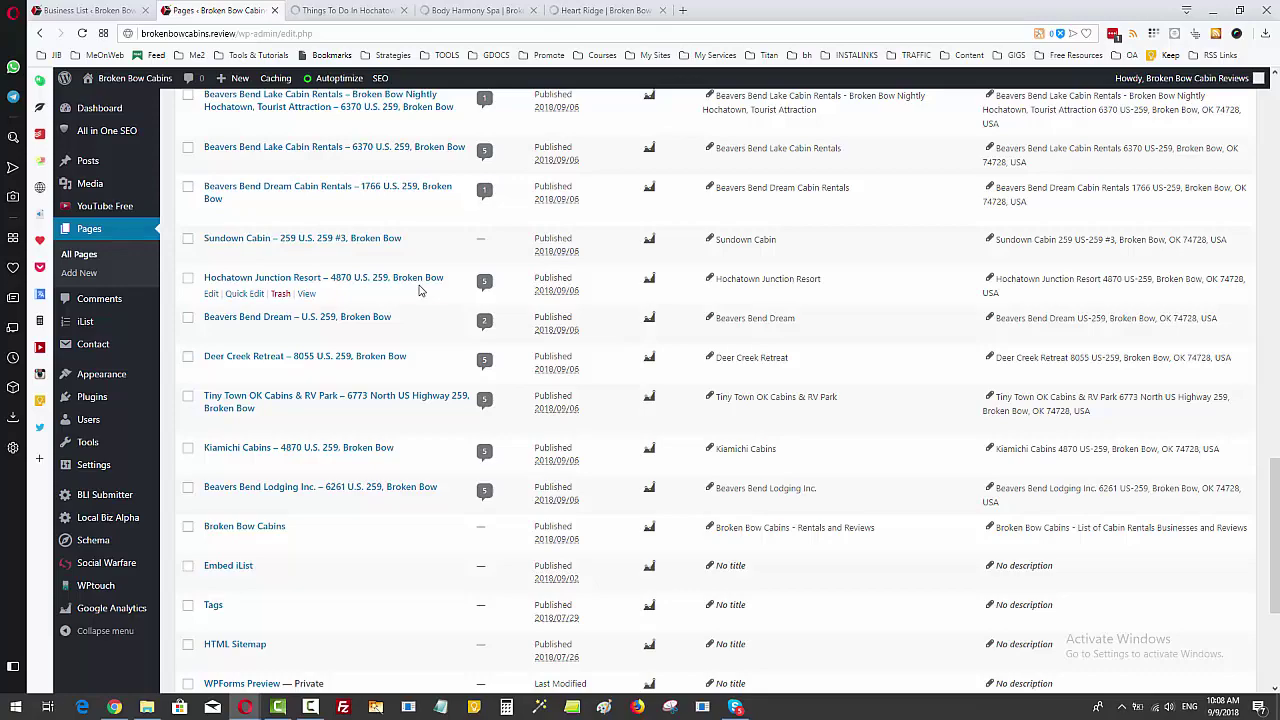
# Review the newest published business pages in the list of all pages
pyautogui.scroll(2, 420, 290)
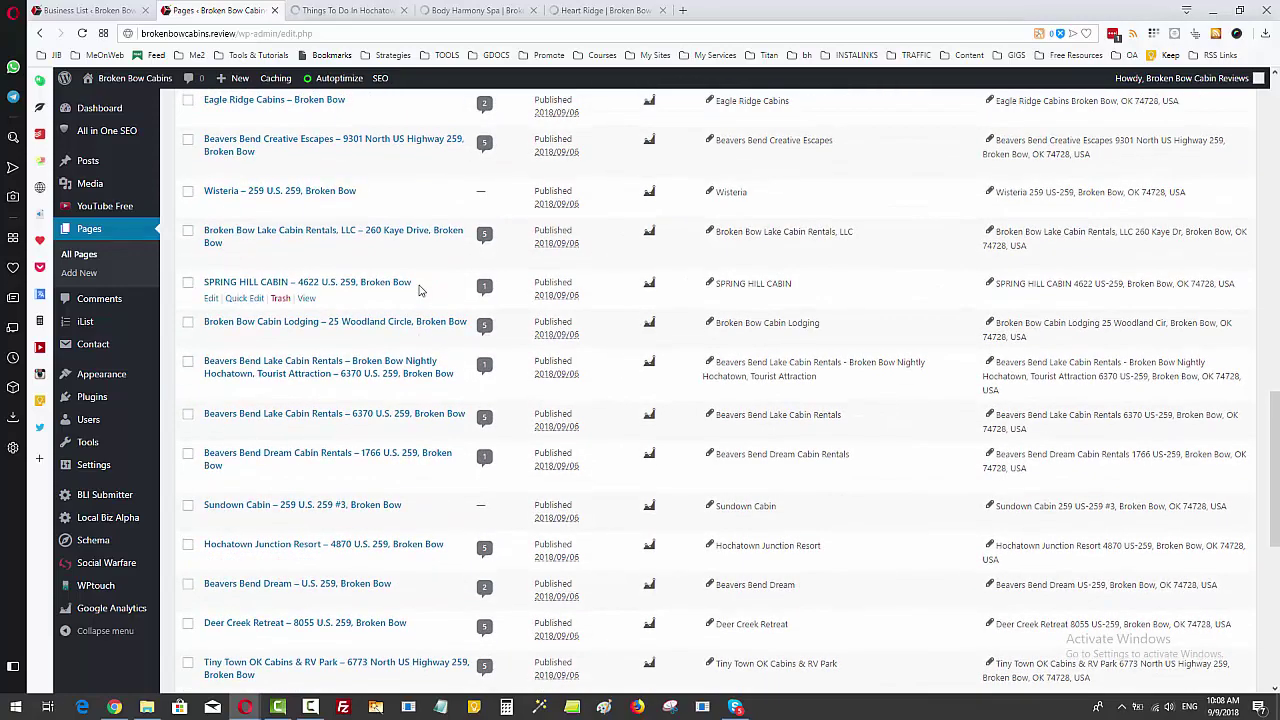
pyautogui.scroll(4, 420, 290)
pyautogui.scroll(-2, 420, 290)
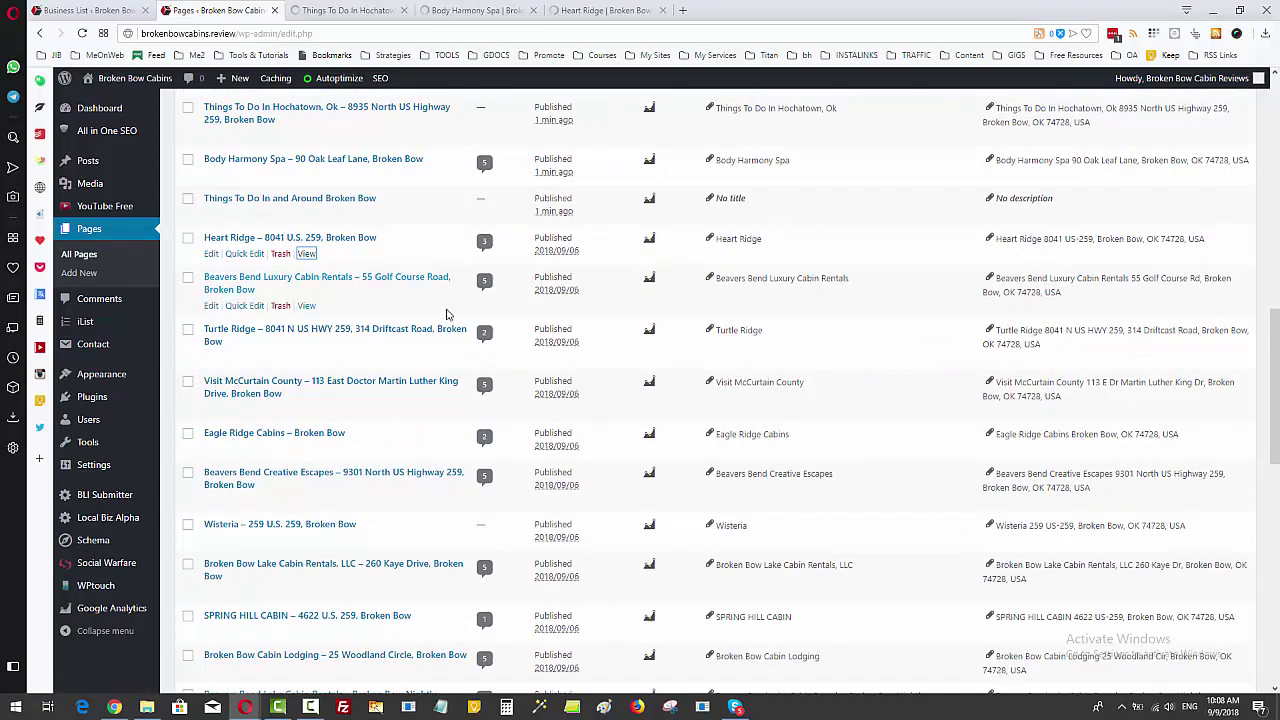
pyautogui.scroll(1, 446, 363)
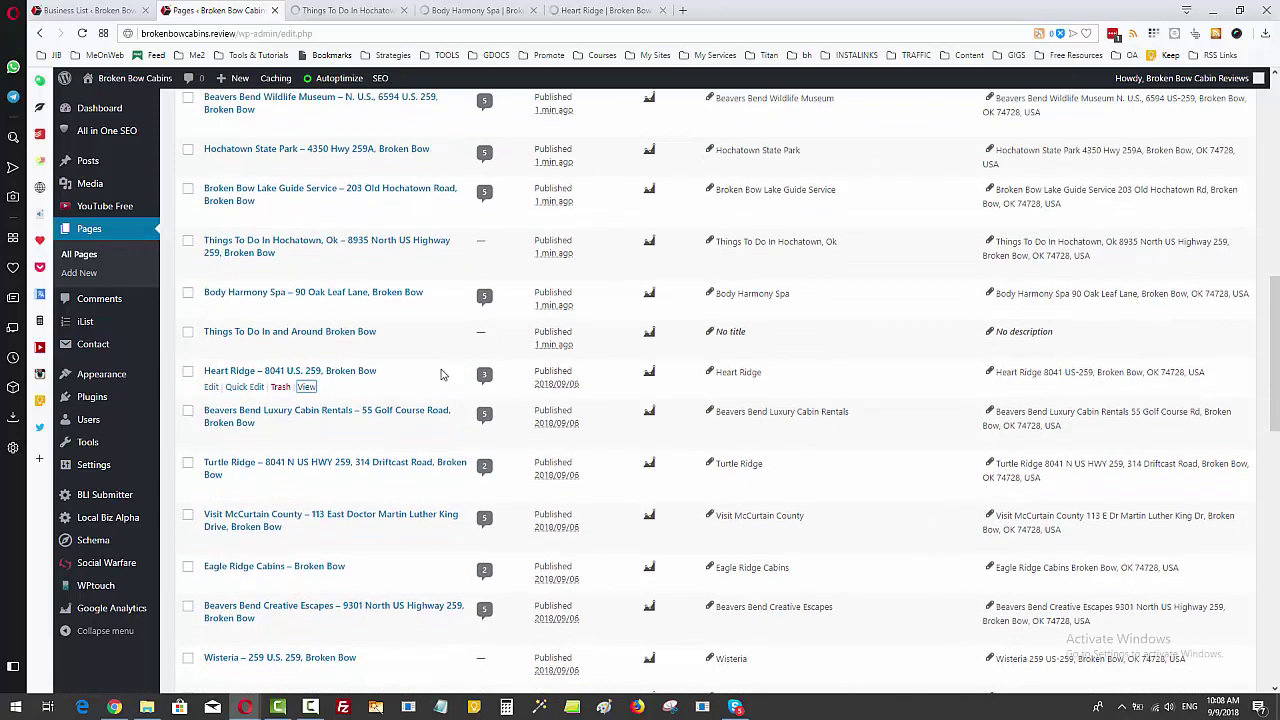
pyautogui.scroll(5, 443, 373)
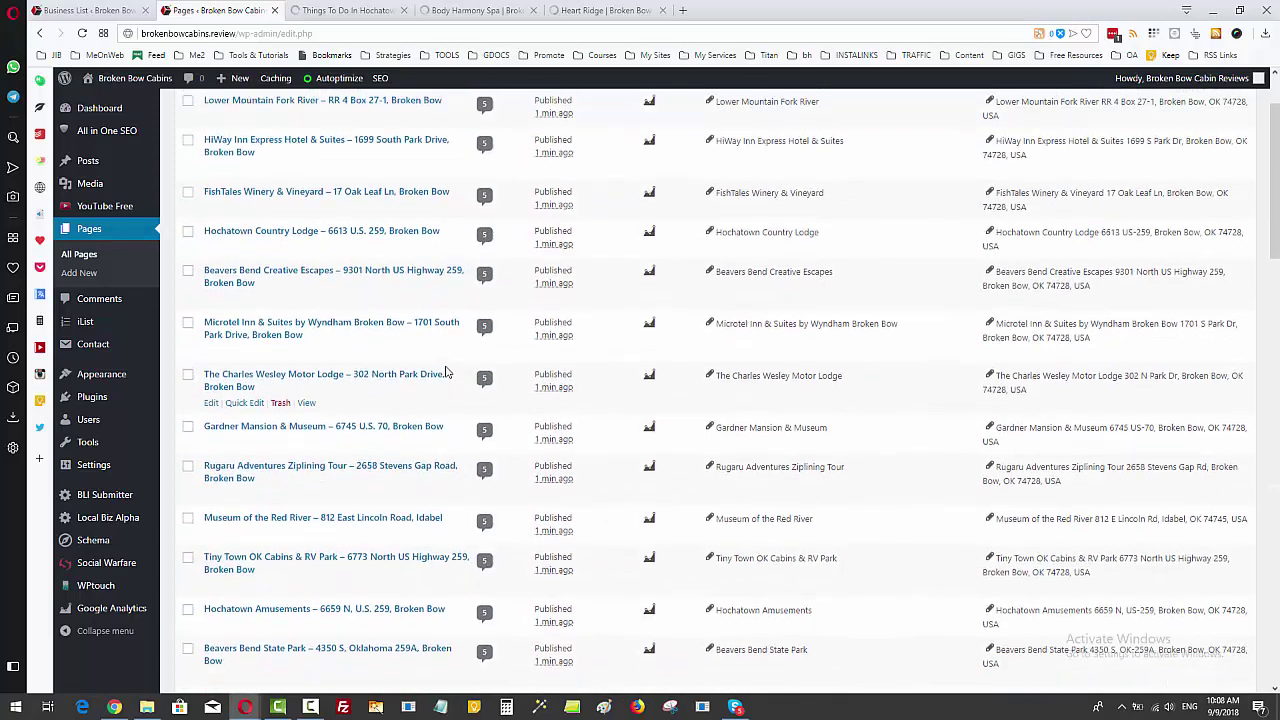
pyautogui.scroll(1, 446, 372)
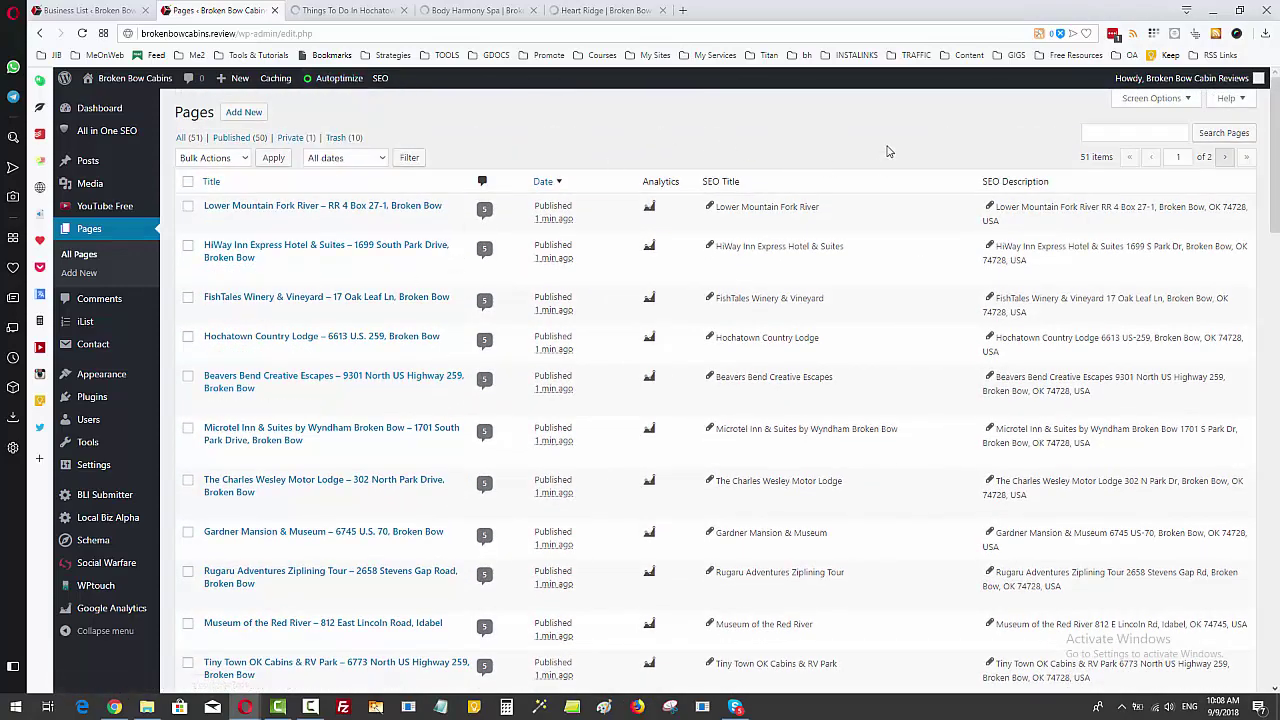
pyautogui.scroll(-1, 381, 121)
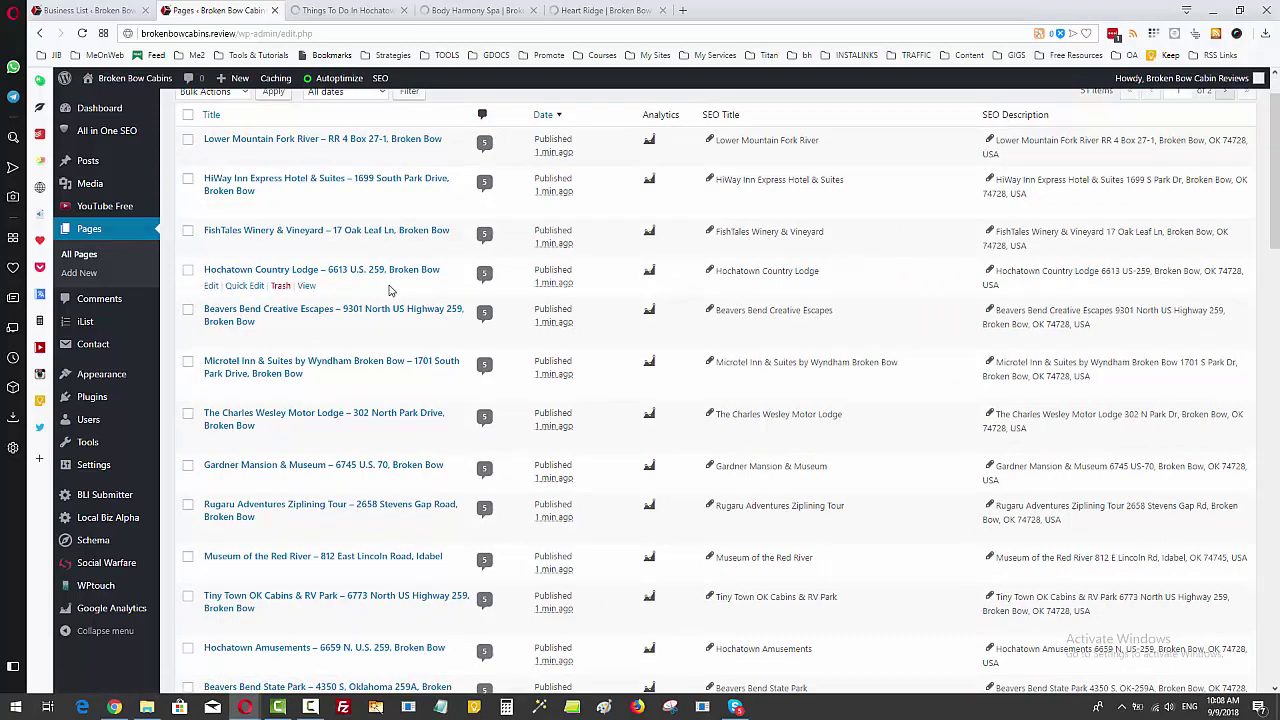
pyautogui.scroll(-2, 390, 290)
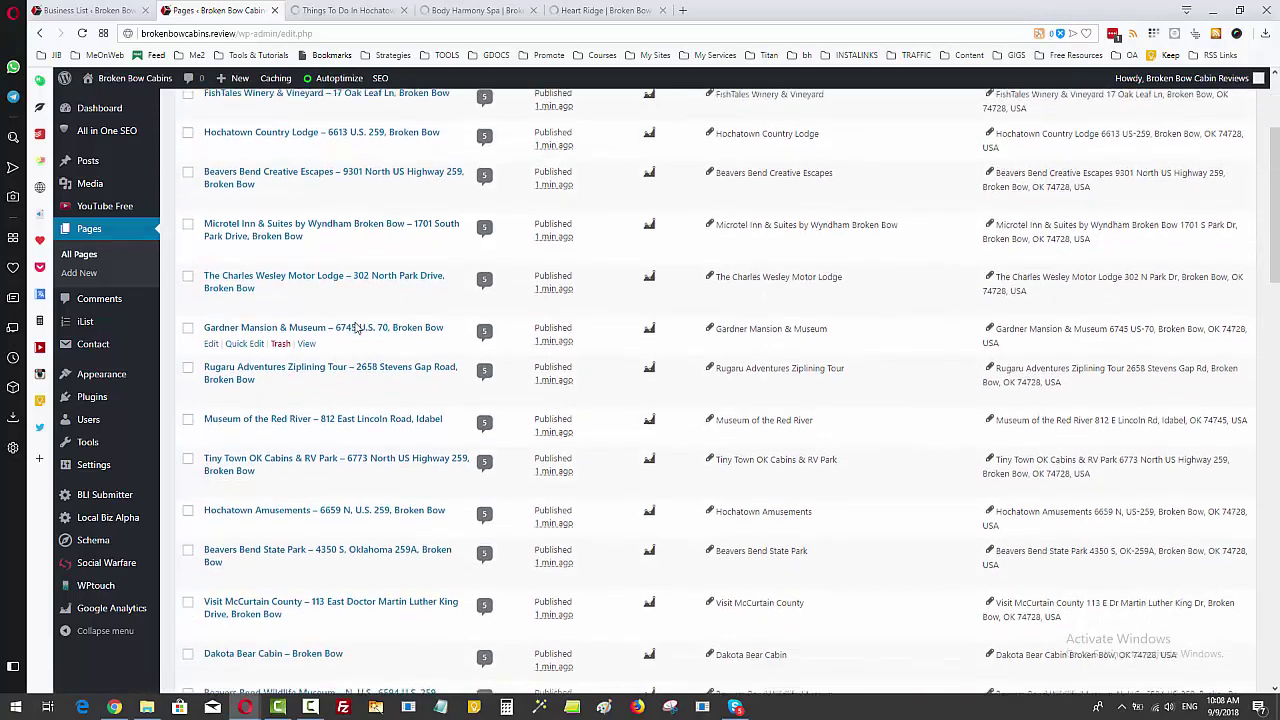
# Open the Things To Do In and Around Broken Bow page for viewing in a new tab and switch to it
pyautogui.scroll(-1, 357, 328)
pyautogui.scroll(-7, 355, 325)
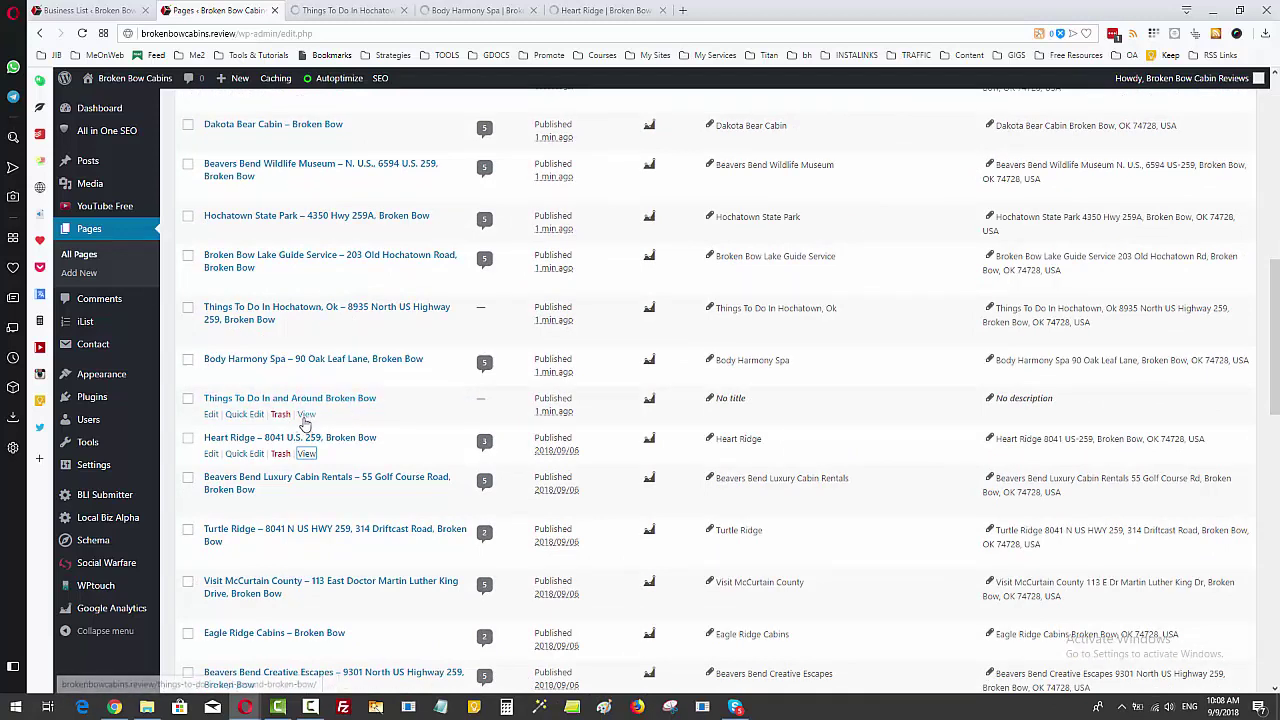
pyautogui.rightClick(305, 415)
pyautogui.click(332, 431)
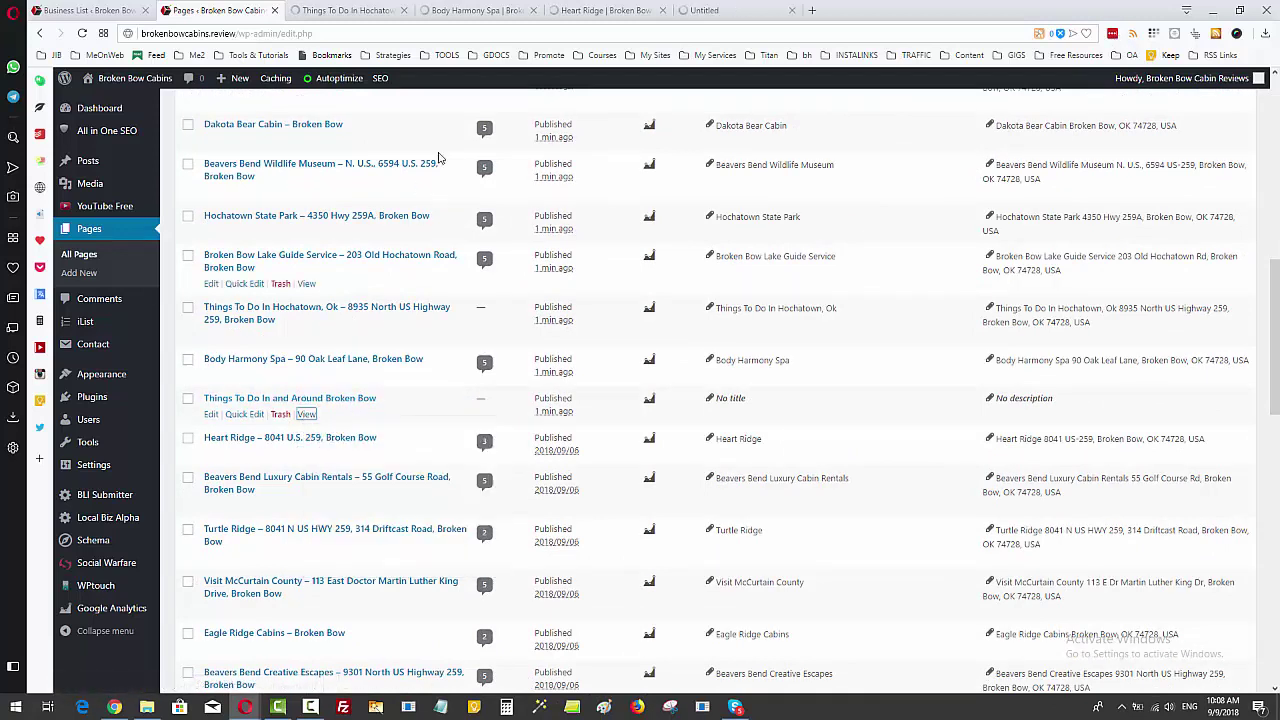
pyautogui.click(700, 11)
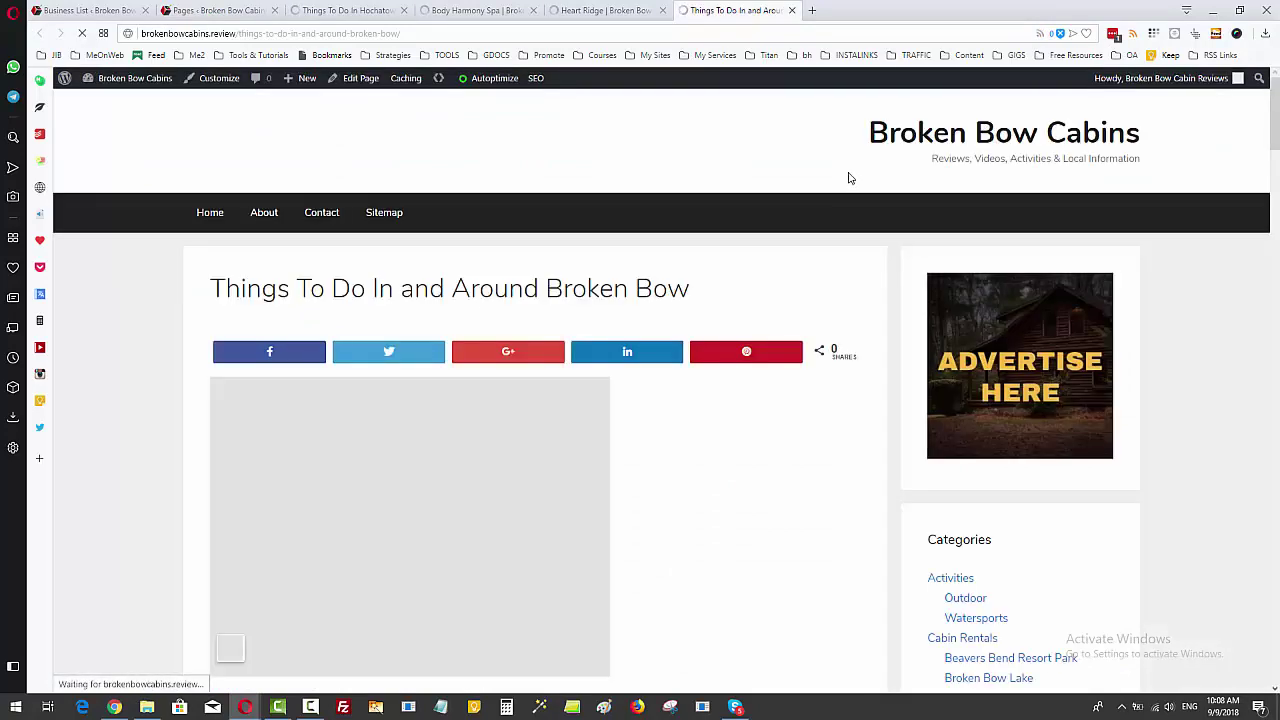
# Examine the map and the first business entries on the Things To Do In and Around Broken Bow page
pyautogui.scroll(-1, 849, 178)
pyautogui.scroll(-2, 849, 178)
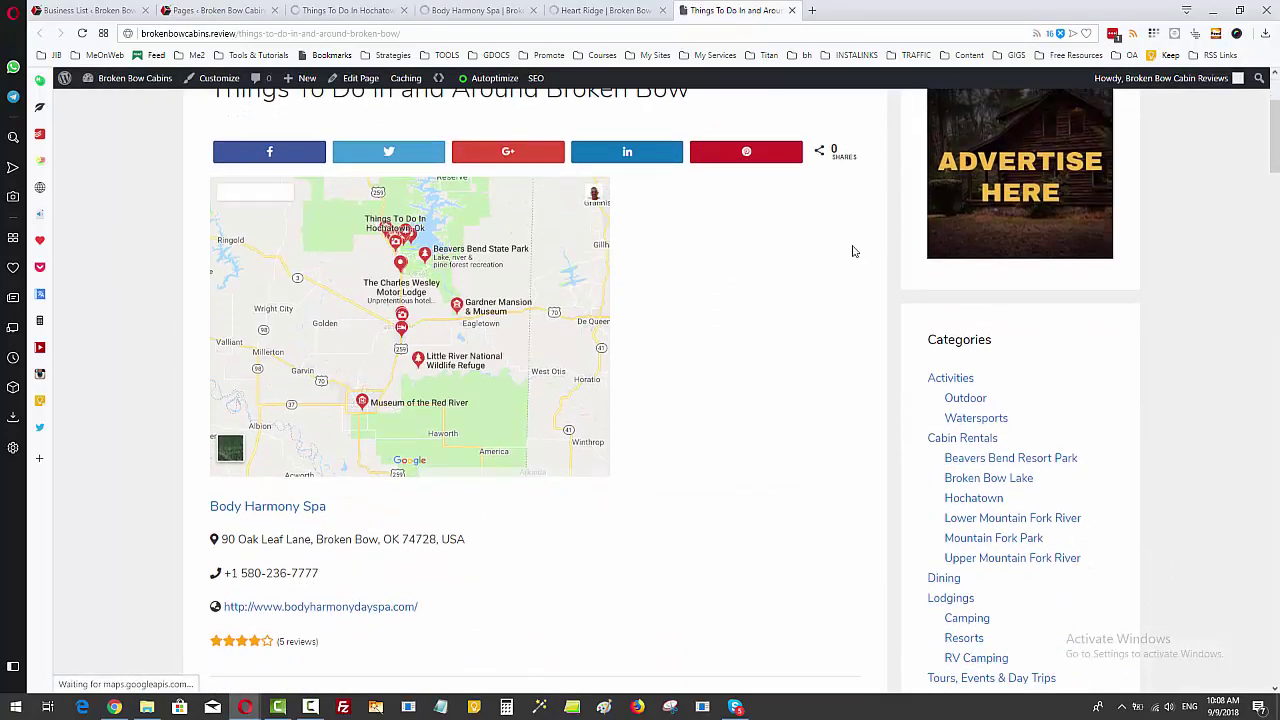
pyautogui.scroll(-2, 852, 251)
pyautogui.scroll(-1, 852, 251)
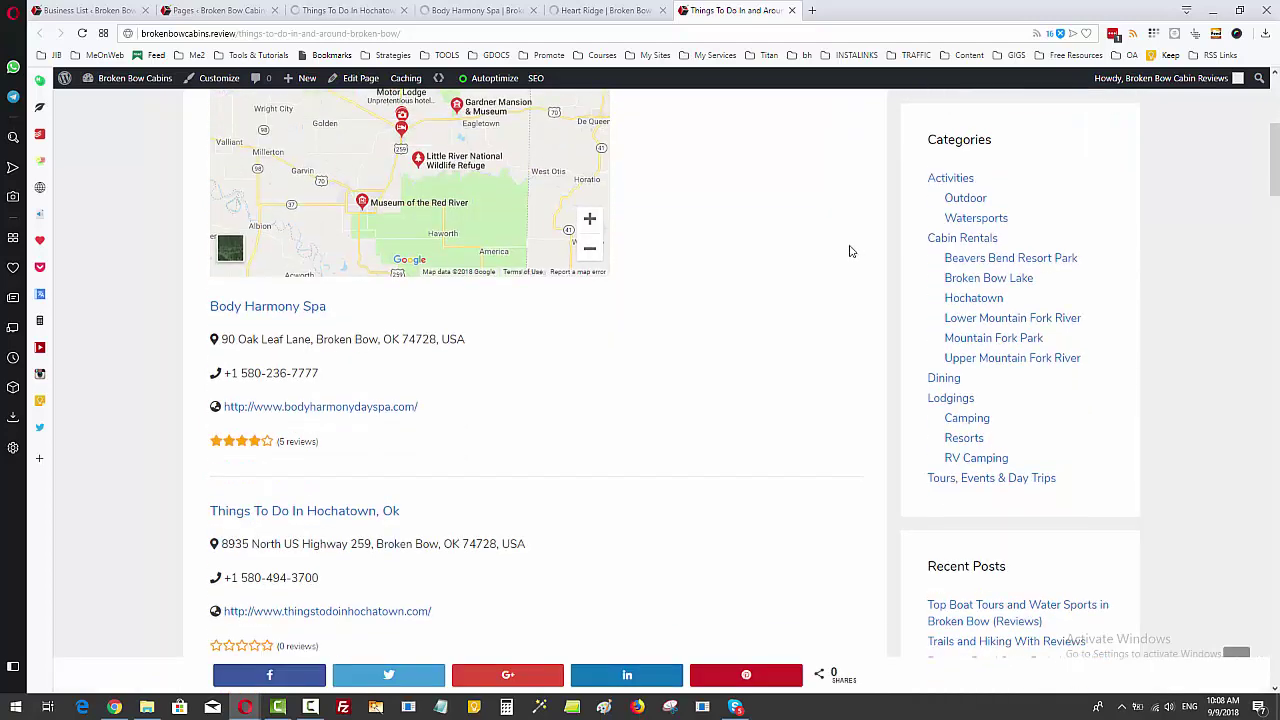
pyautogui.scroll(5, 849, 251)
pyautogui.scroll(-1, 851, 252)
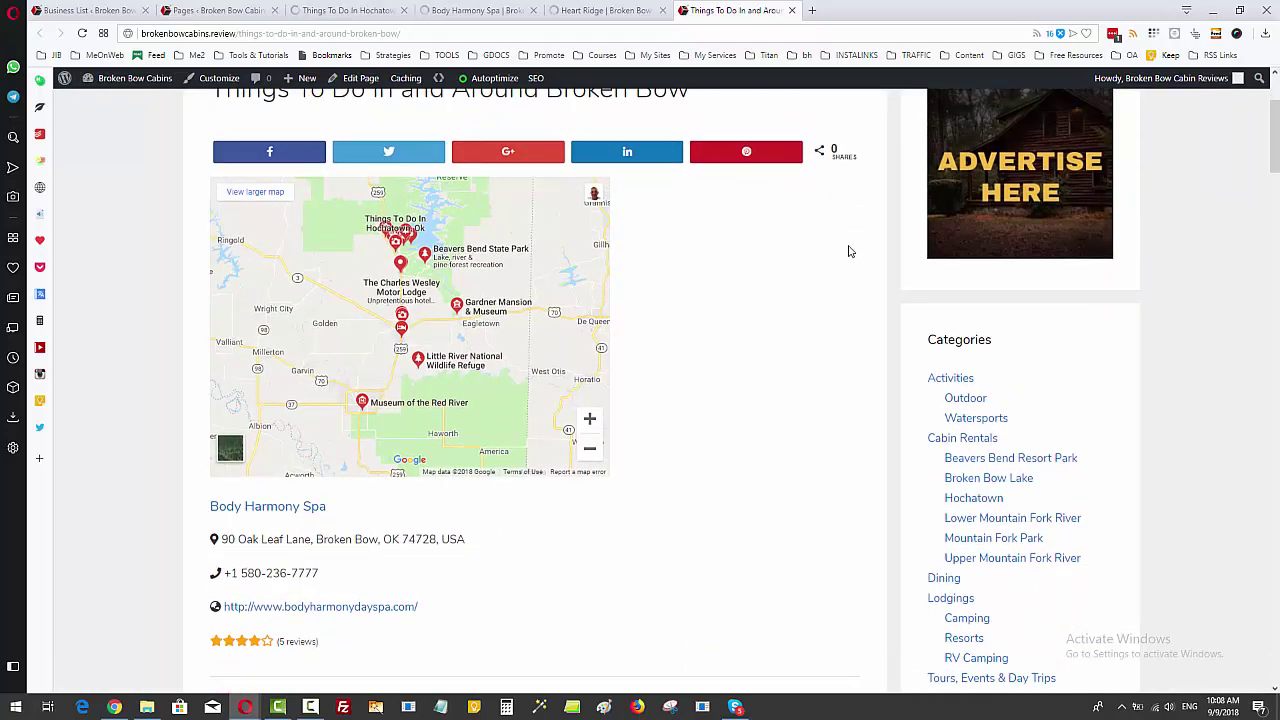
pyautogui.scroll(1, 1163, 354)
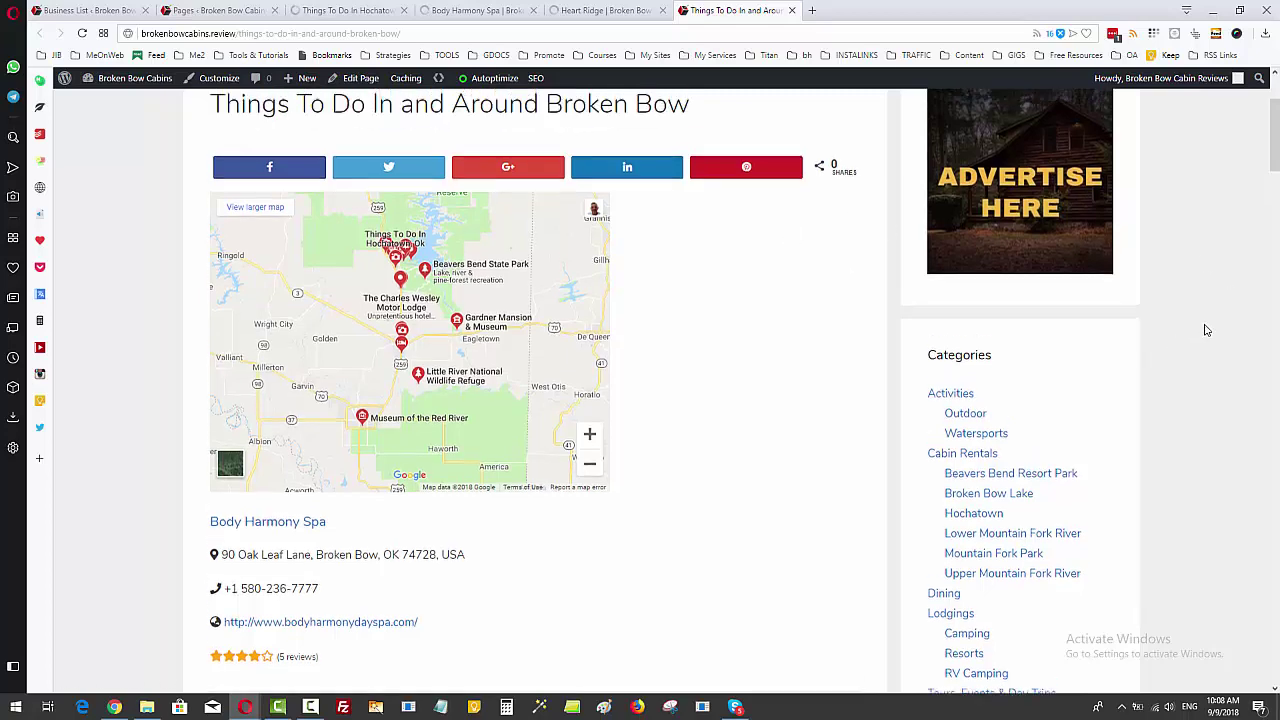
pyautogui.scroll(-1, 1205, 333)
pyautogui.scroll(-2, 1215, 336)
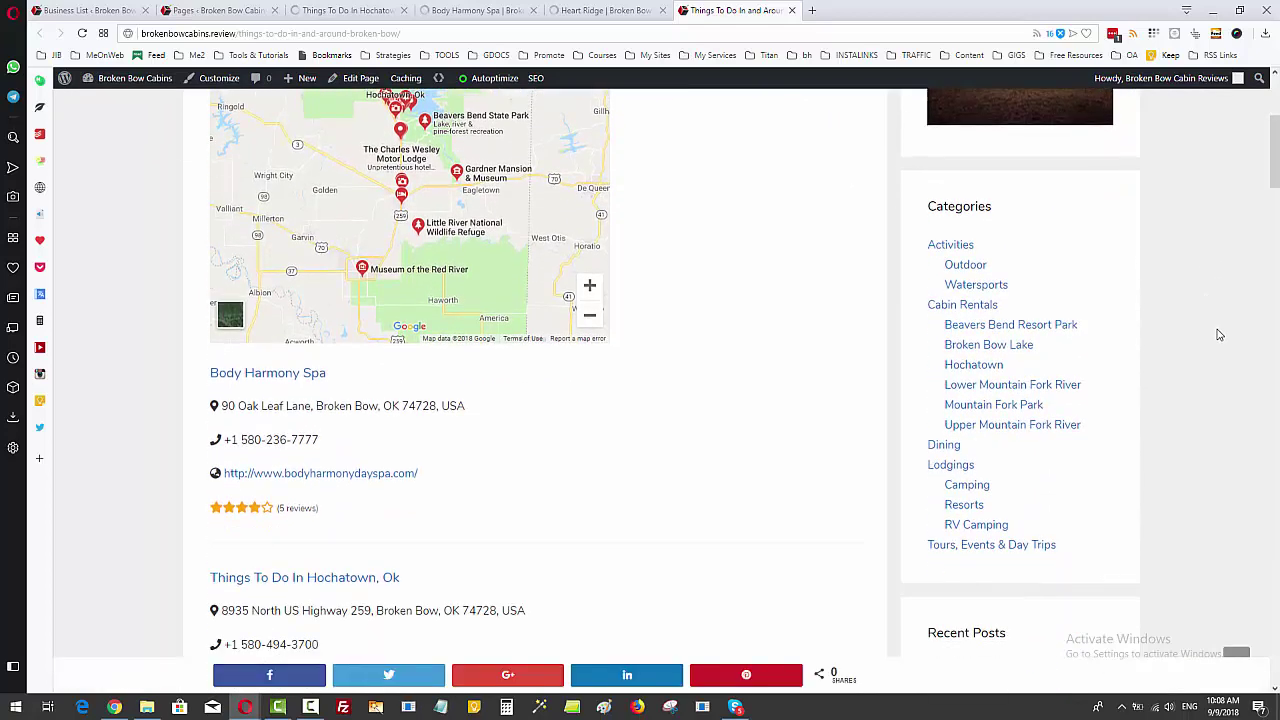
pyautogui.scroll(-1, 1219, 334)
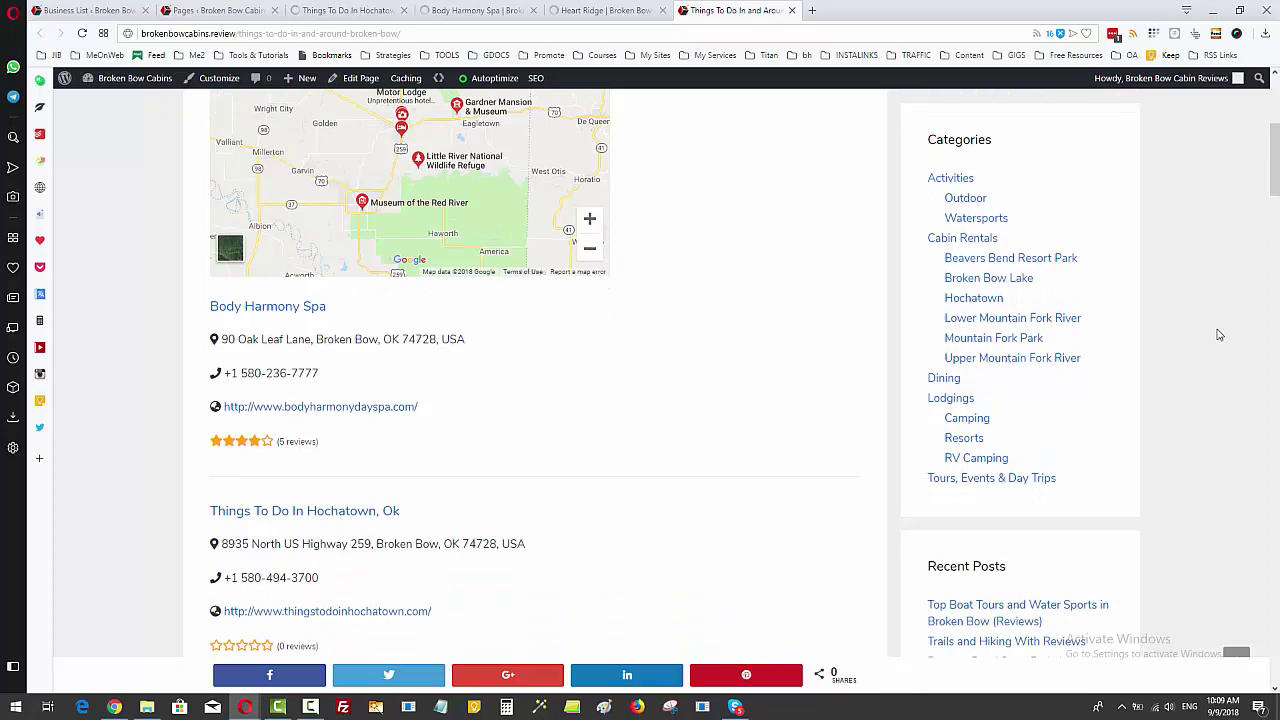
pyautogui.scroll(1, 1219, 334)
pyautogui.scroll(2, 1219, 334)
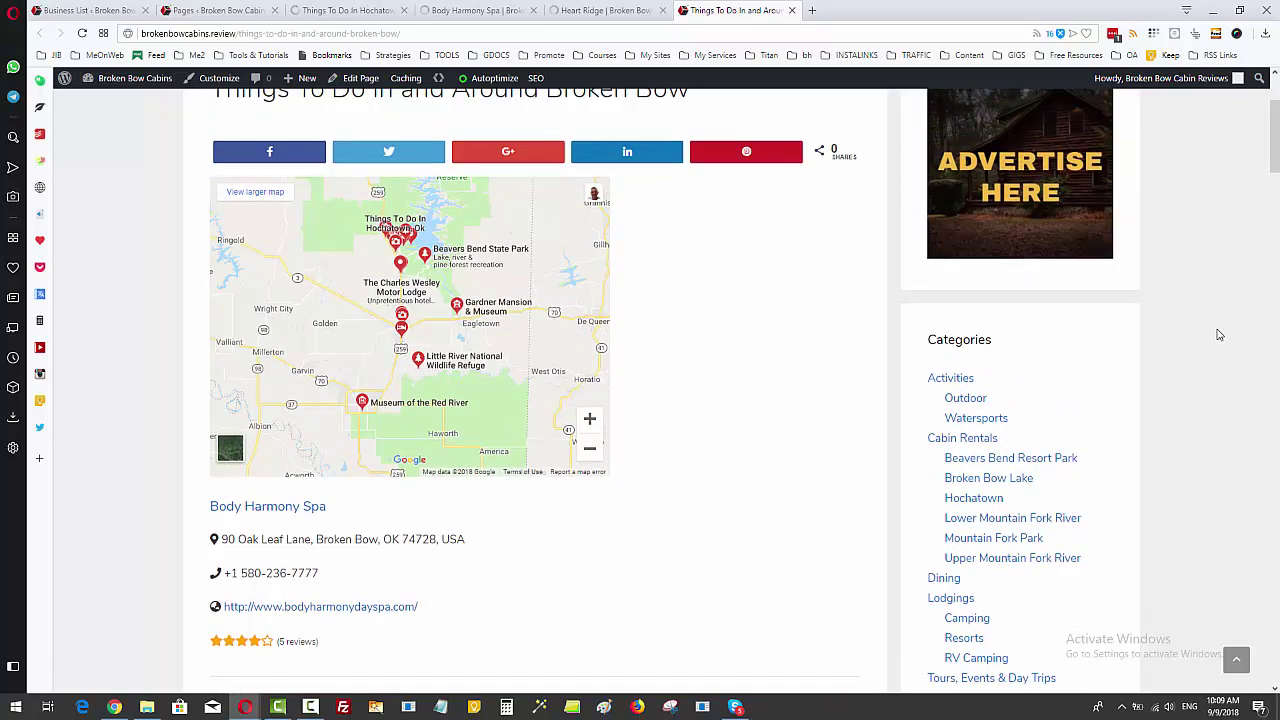
# Go through the remaining business entries down to the end of the Things To Do In and Around Broken Bow listing
pyautogui.scroll(-4, 1219, 334)
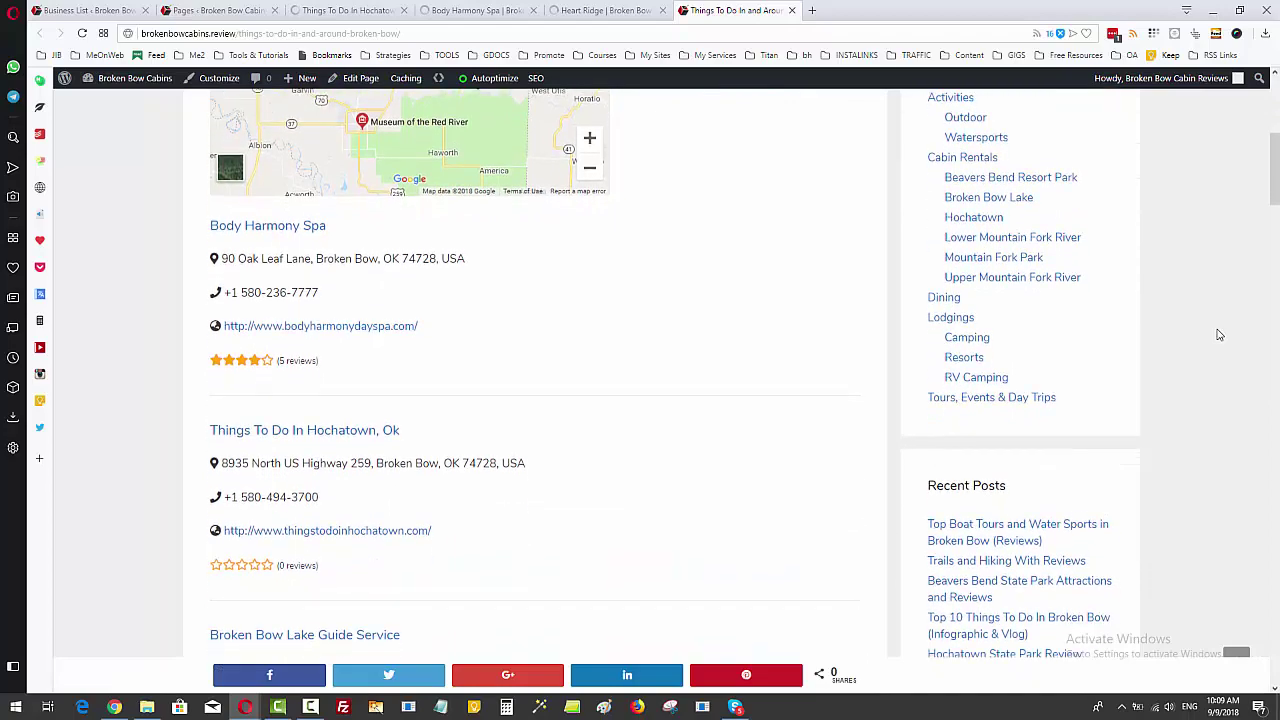
pyautogui.scroll(-6, 1219, 334)
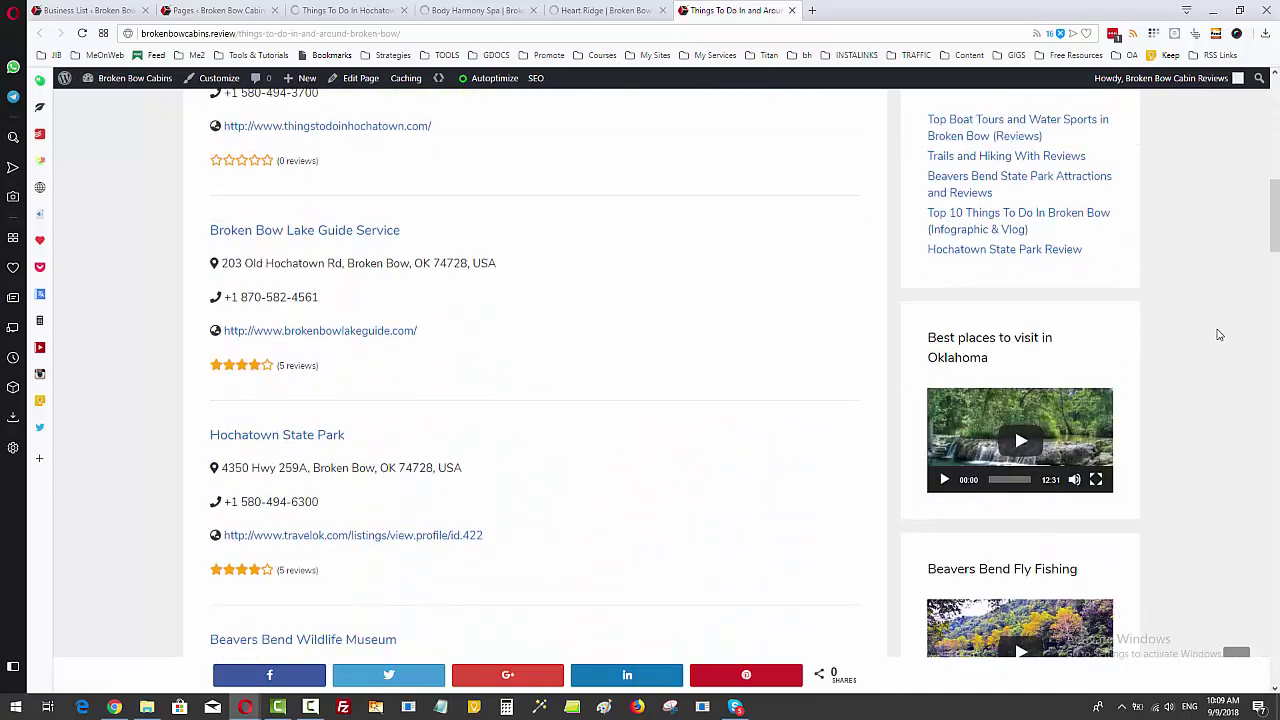
pyautogui.scroll(-6, 1219, 334)
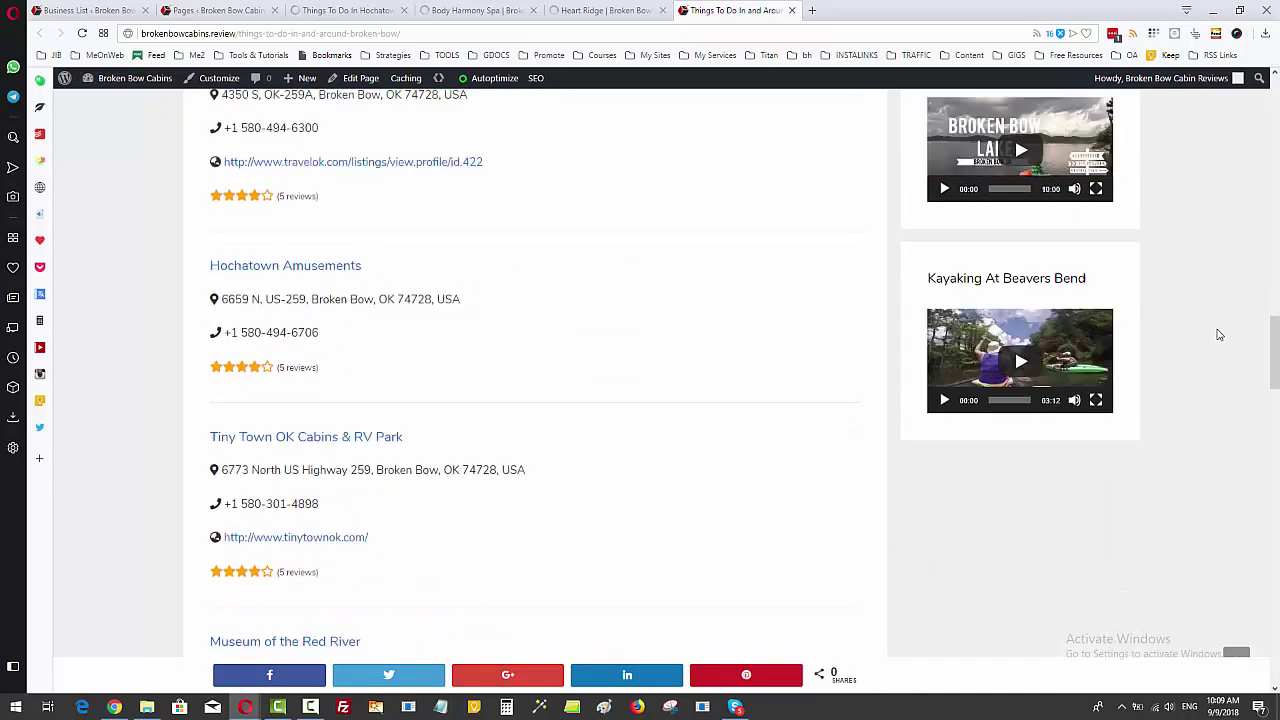
pyautogui.scroll(-15, 1219, 334)
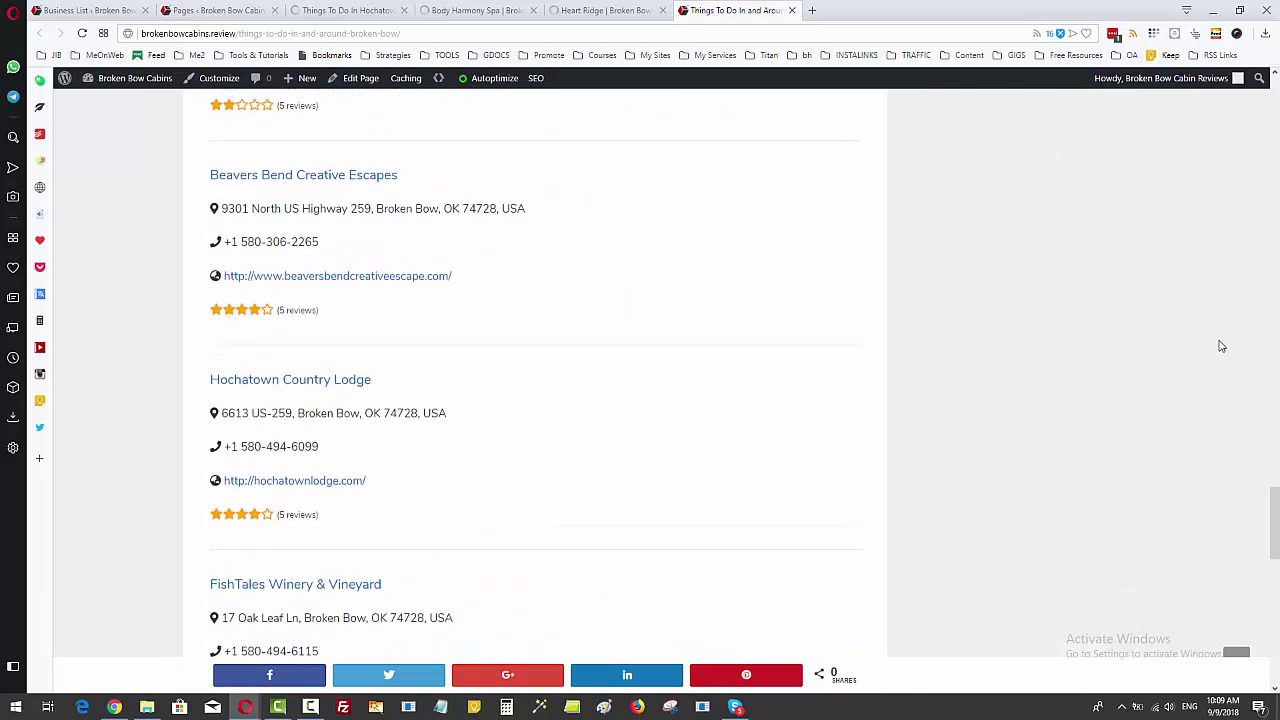
pyautogui.scroll(-6, 1219, 346)
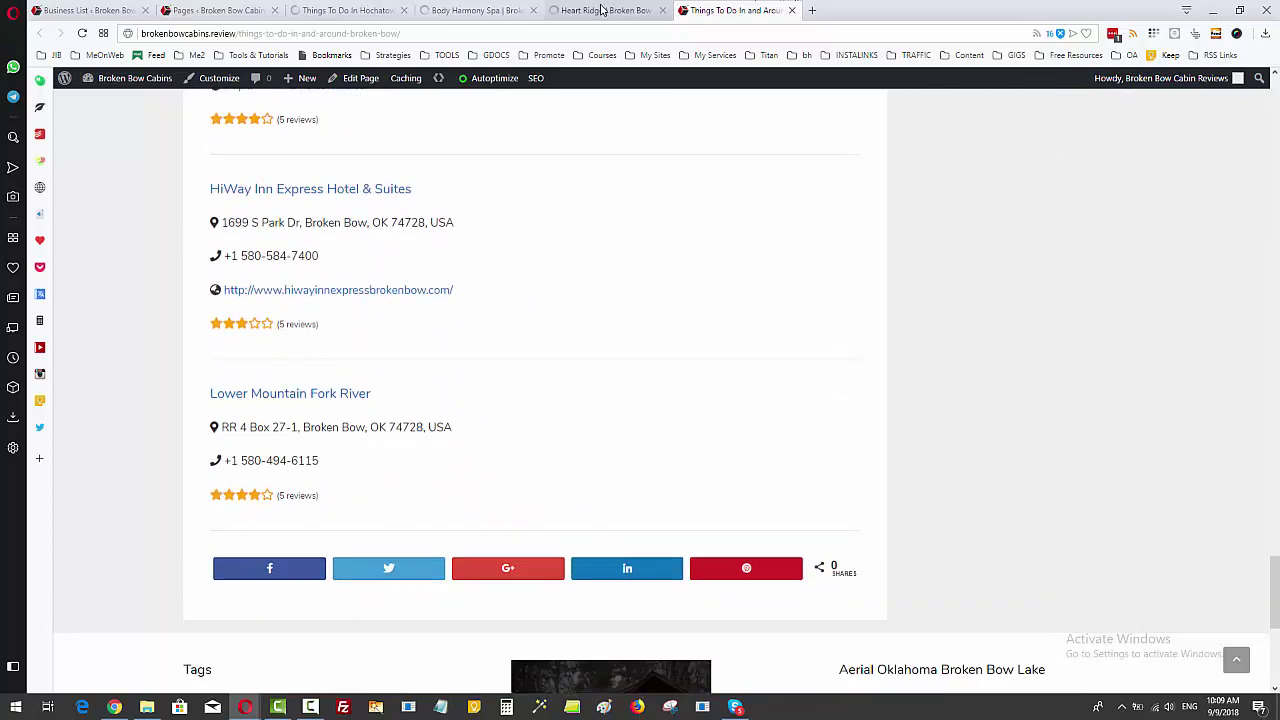
# Inspect the photo, contact details, map and Broken Bow Cabins link on the Heart Ridge page
pyautogui.click(601, 10)
pyautogui.scroll(-1, 1117, 290)
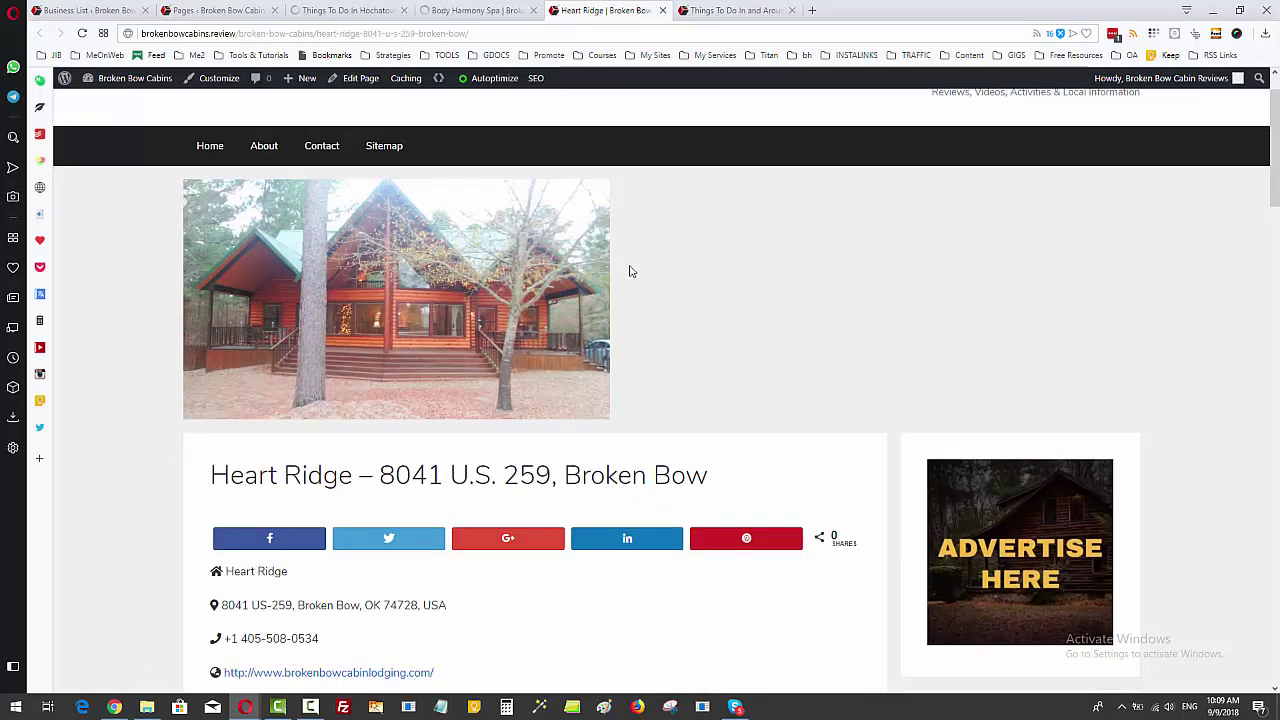
pyautogui.scroll(-4, 700, 275)
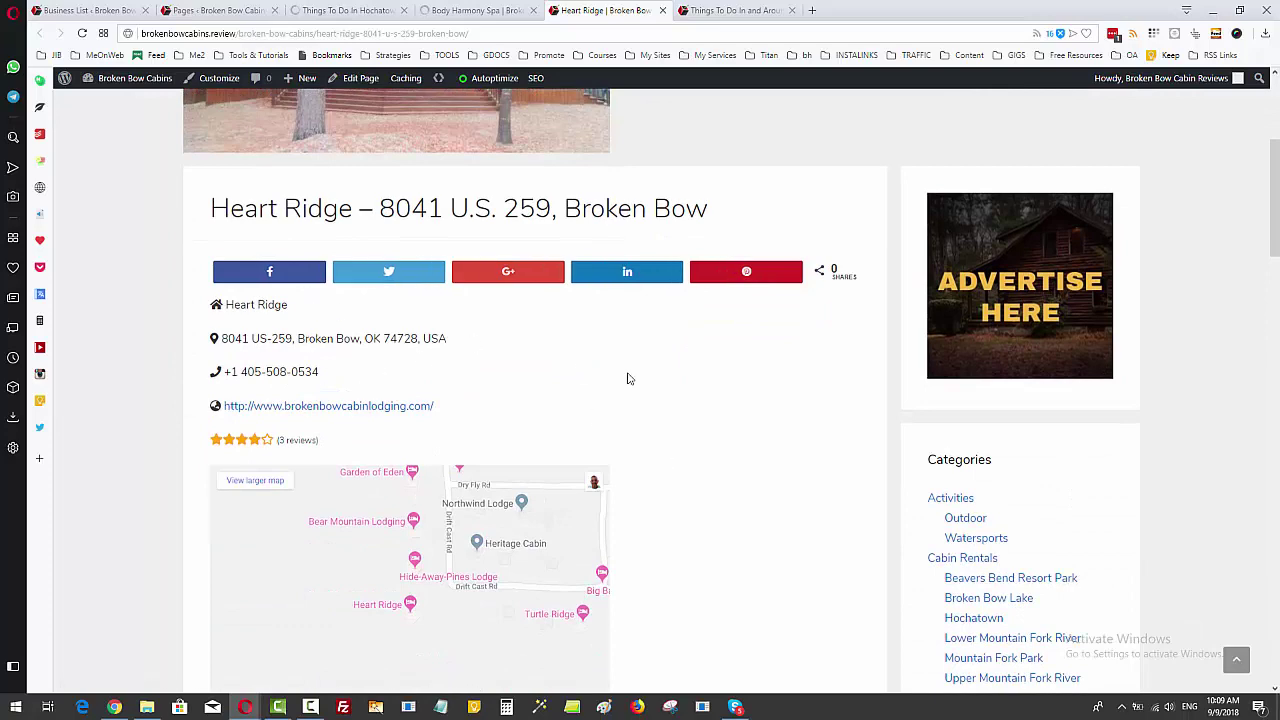
pyautogui.scroll(-5, 755, 417)
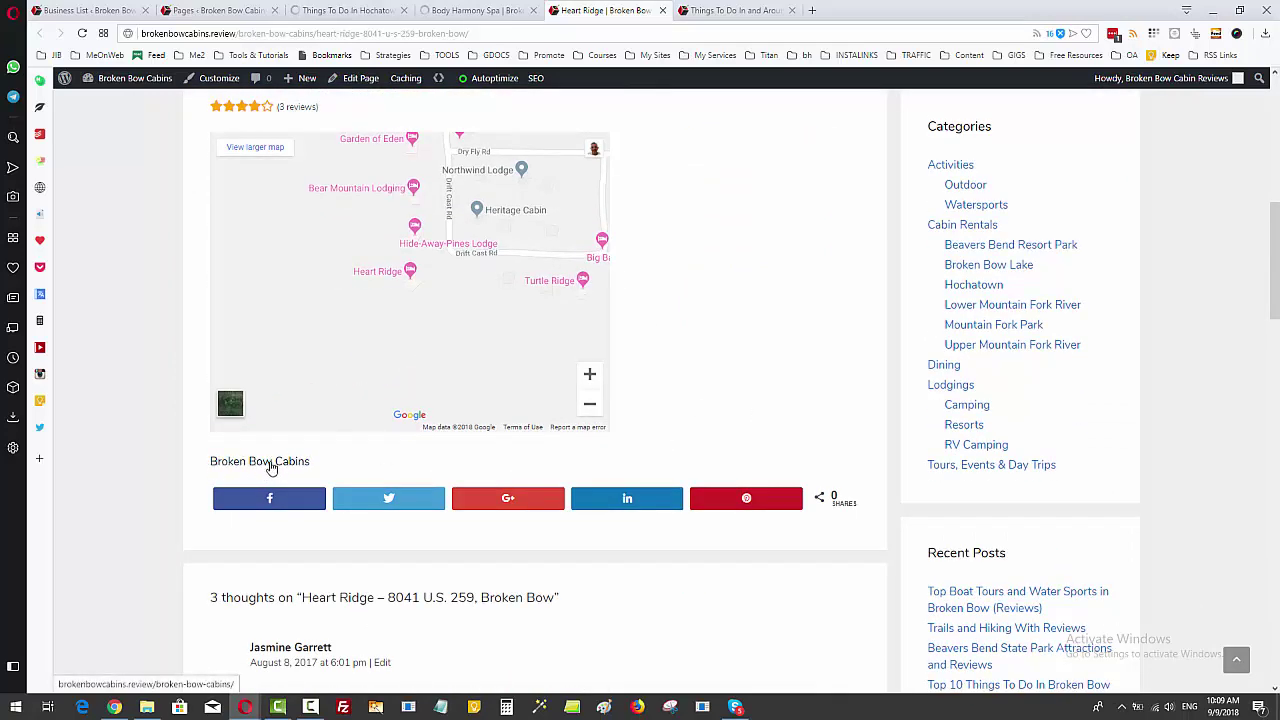
pyautogui.scroll(3, 709, 200)
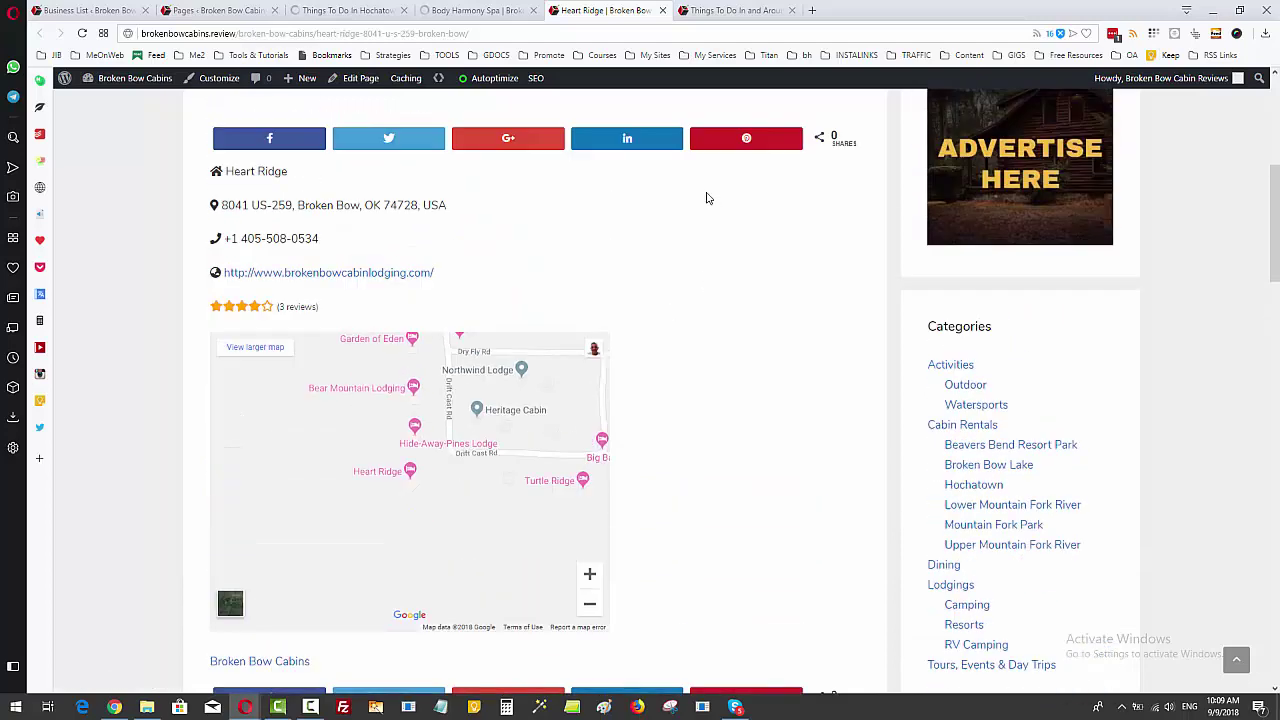
# Compare the map on the Things To Do In and Around Broken Bow page with the one on the Heart Ridge page
pyautogui.click(718, 9)
pyautogui.scroll(20, 703, 203)
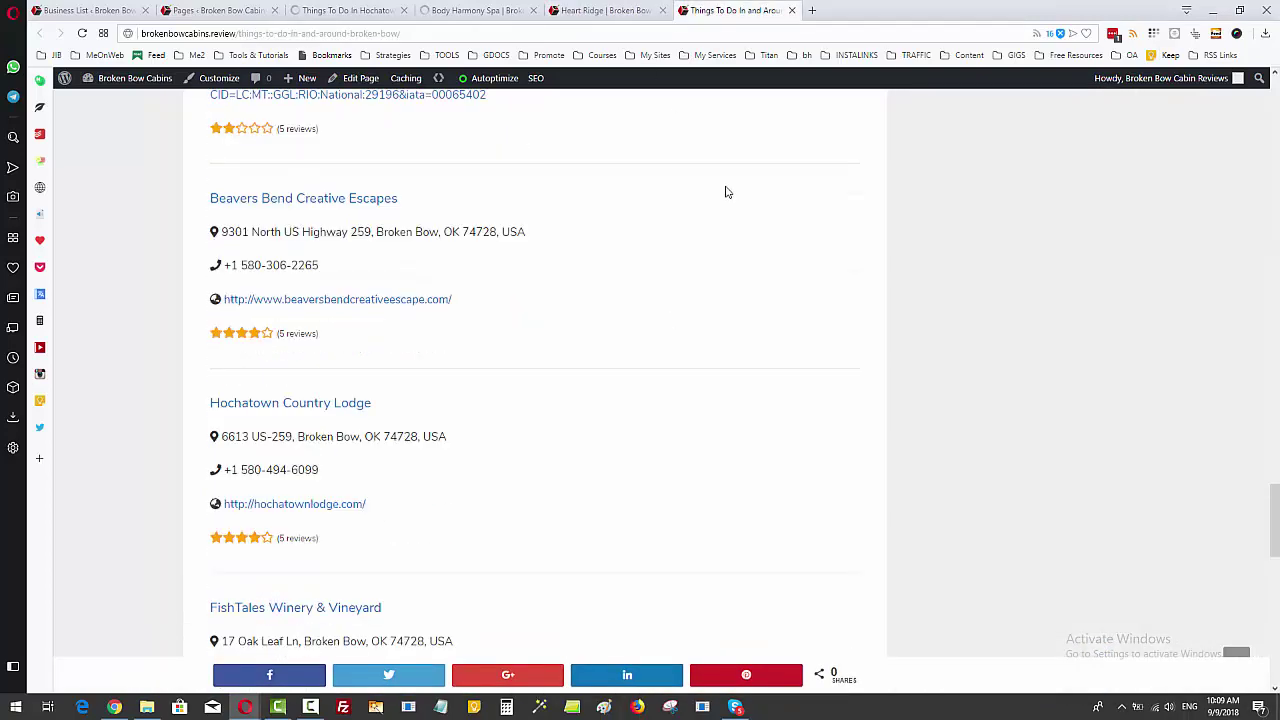
pyautogui.scroll(10, 718, 204)
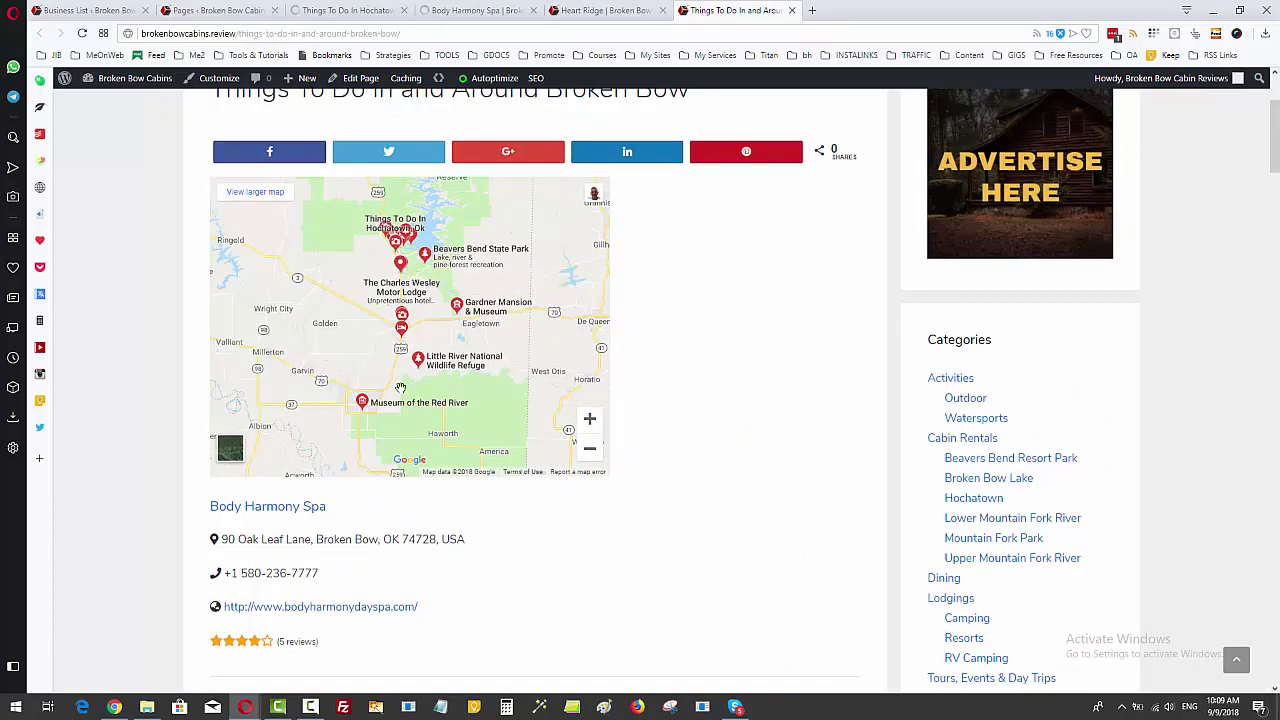
pyautogui.click(605, 11)
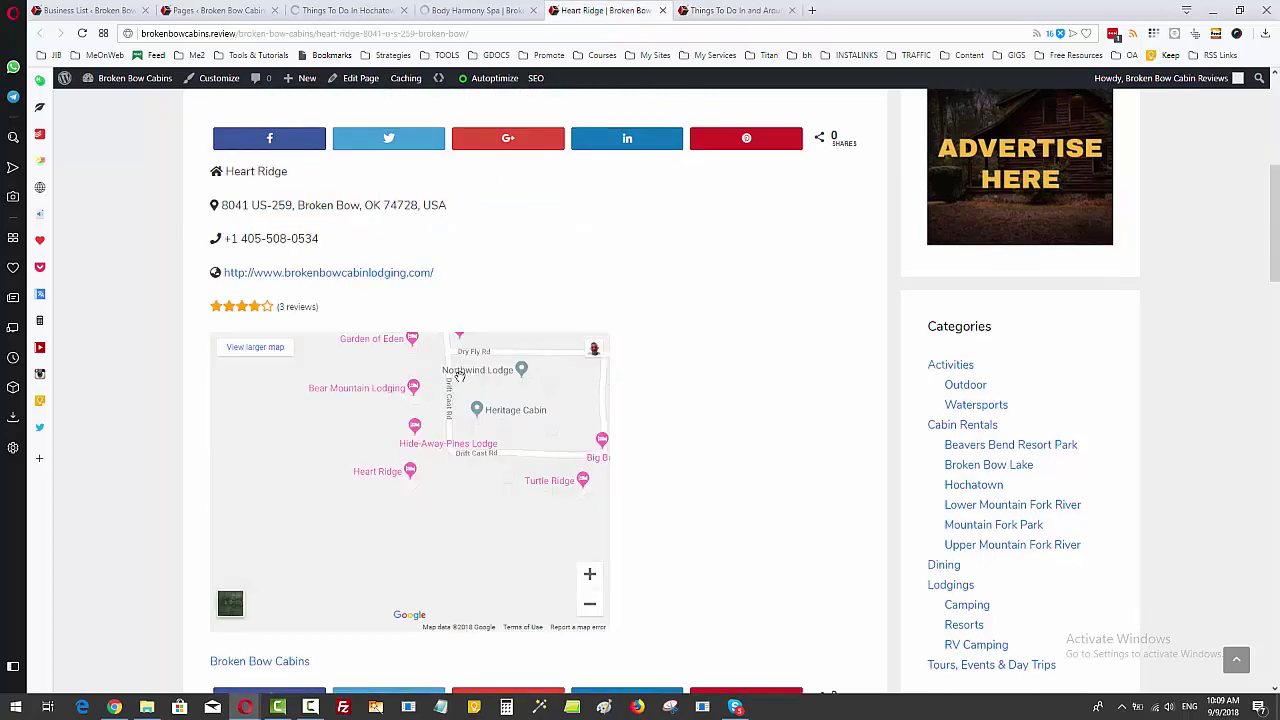
pyautogui.scroll(-1, 791, 406)
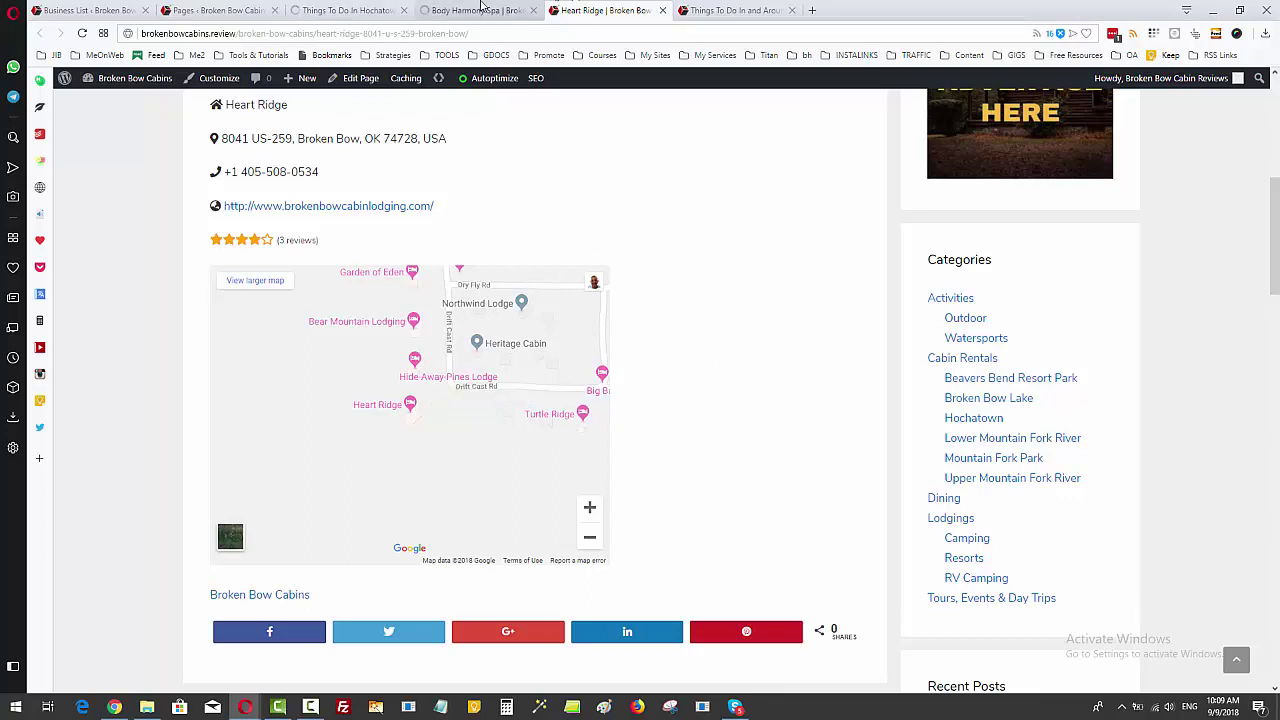
# Inspect the photo, contact details, map and visitor reviews on the Body Harmony Spa page
pyautogui.click(467, 11)
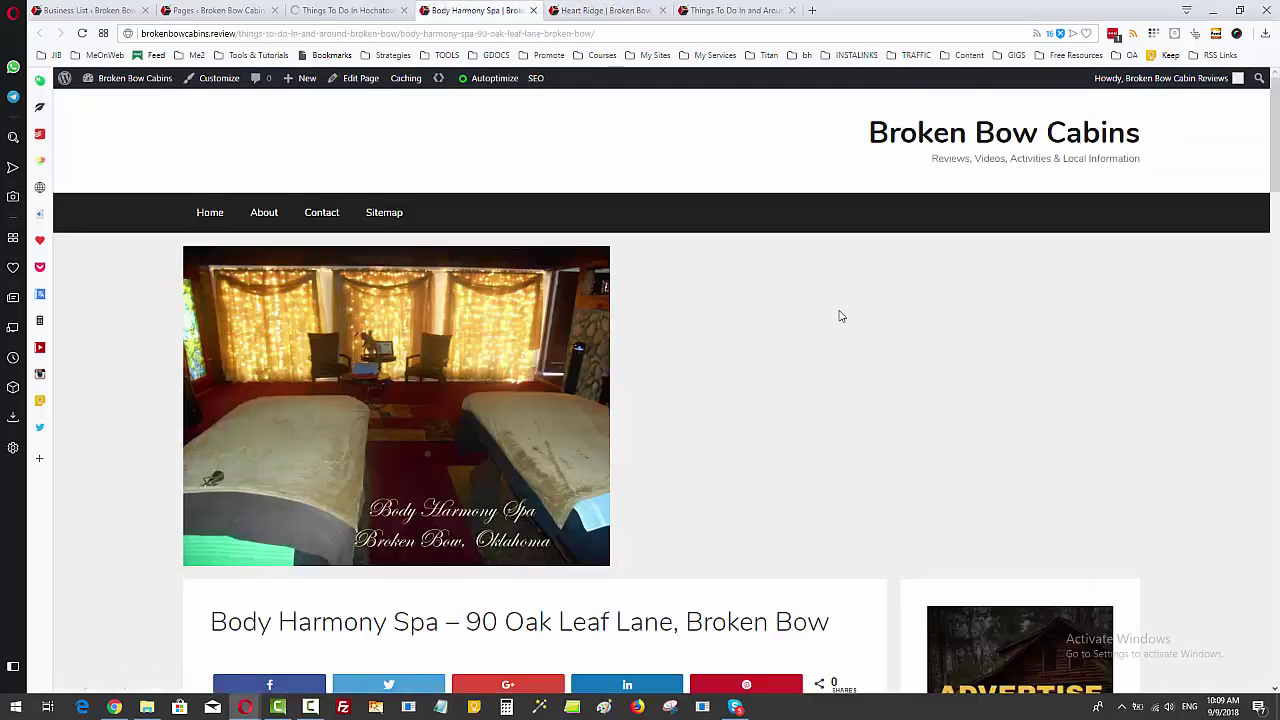
pyautogui.scroll(-2, 1118, 351)
pyautogui.scroll(1, 1166, 331)
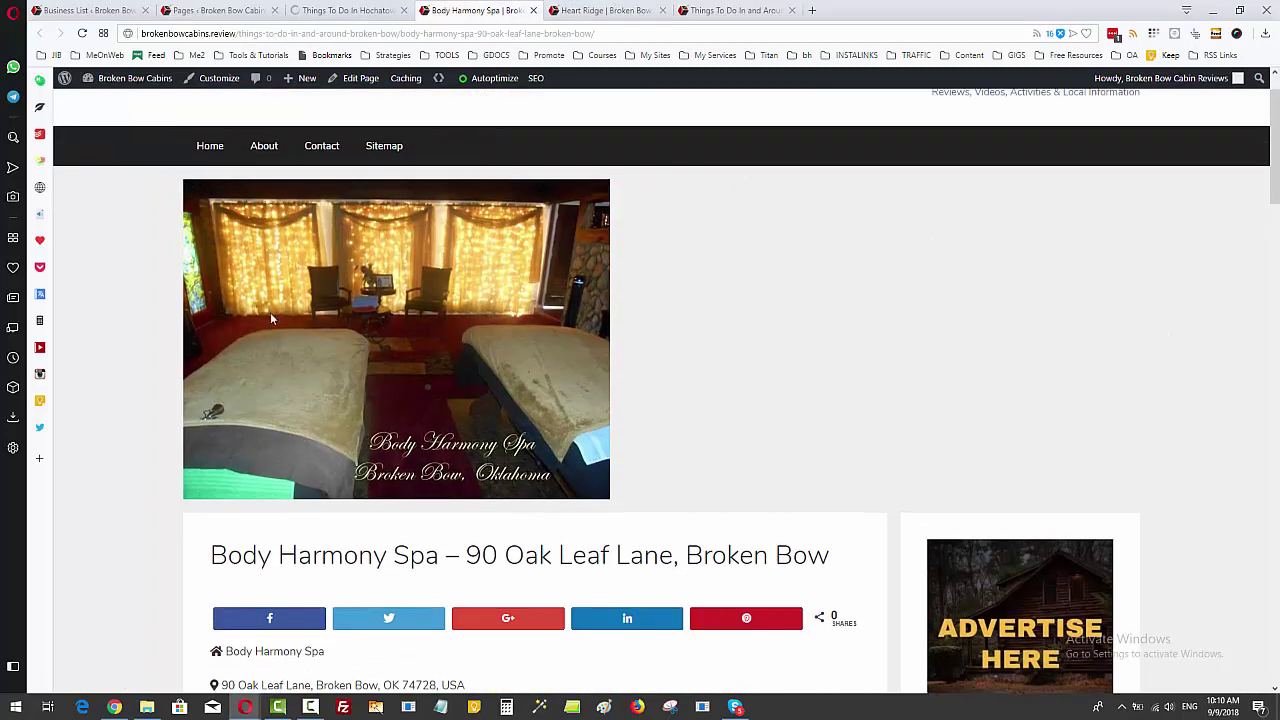
pyautogui.scroll(-4, 497, 289)
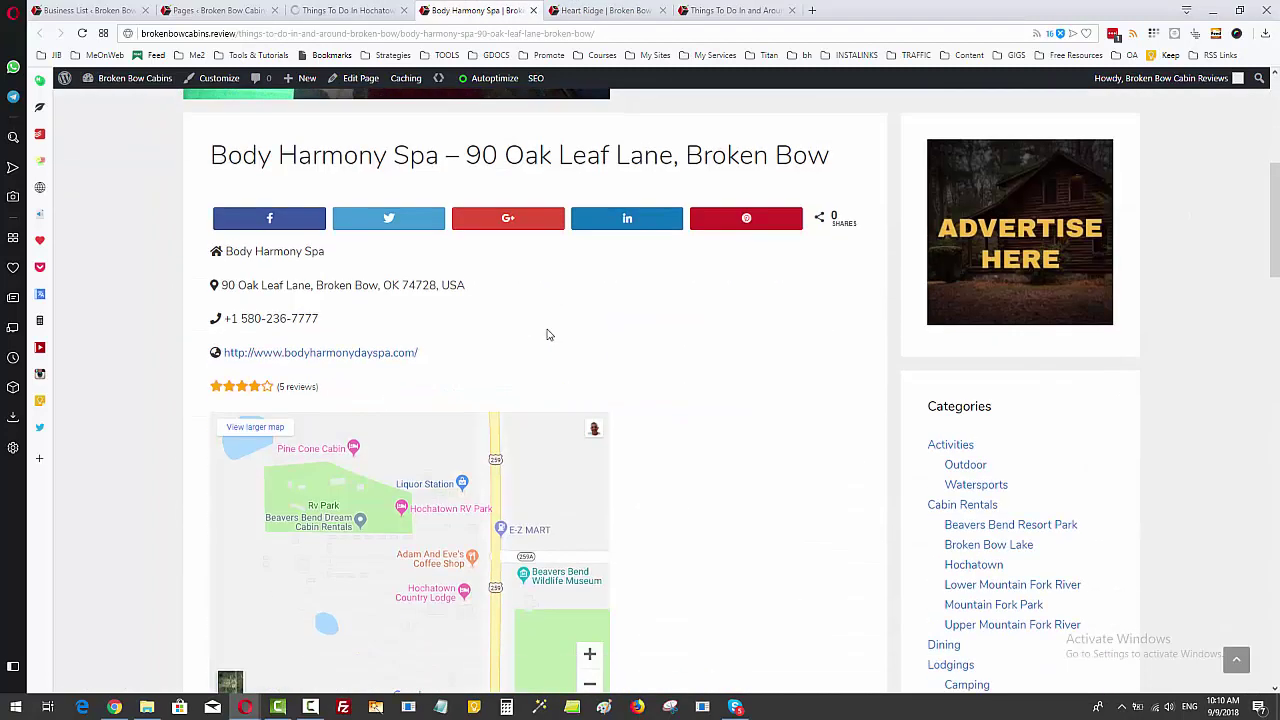
pyautogui.scroll(-3, 547, 335)
pyautogui.scroll(3, 694, 297)
pyautogui.scroll(-8, 617, 380)
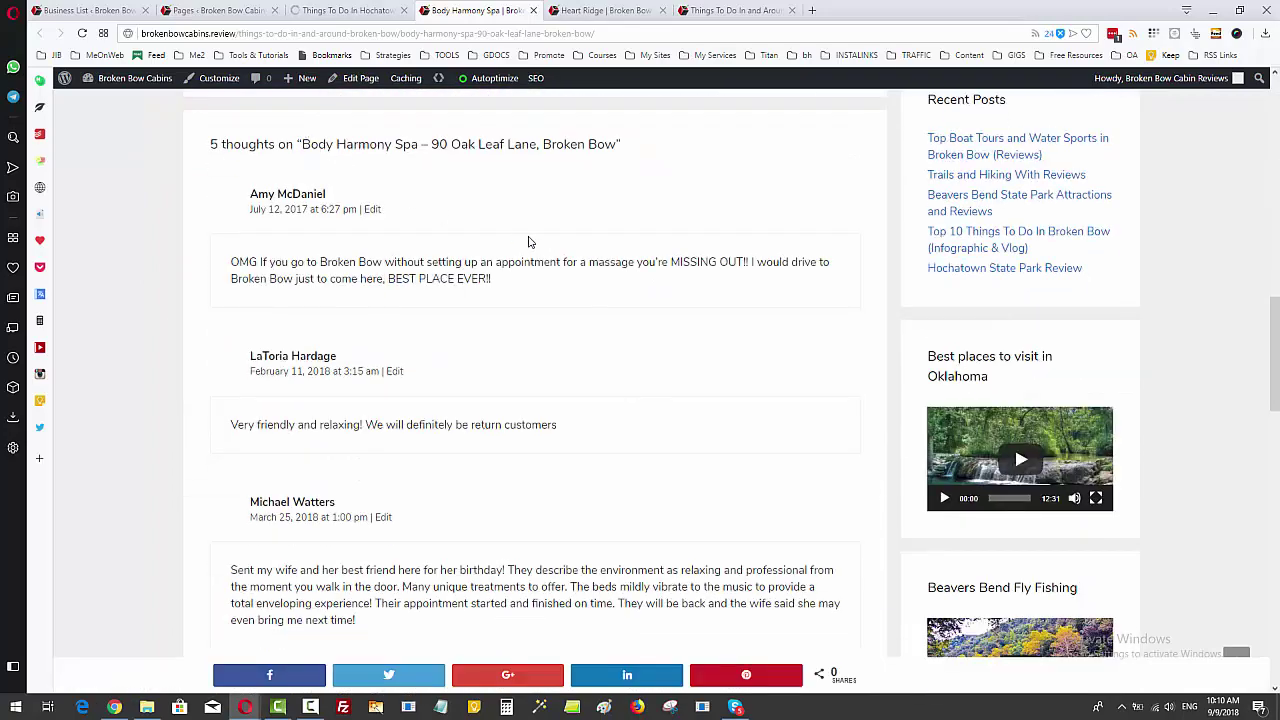
# Return to the Heart Ridge page and check the visitor reviews at its end
pyautogui.hotkey('ctrl', 'Tab')
pyautogui.scroll(-9, 680, 417)
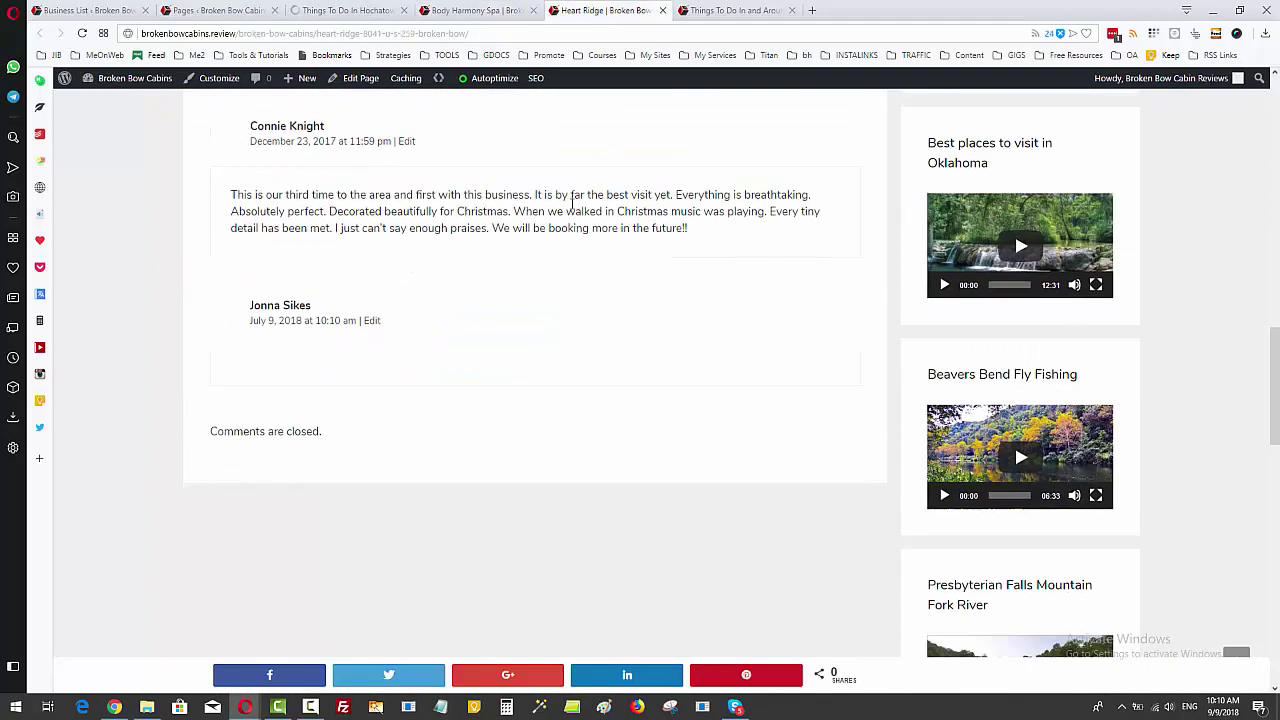
# Compare the visitor reviews on the Heart Ridge page with the reviews and map section on the Body Harmony Spa page
pyautogui.scroll(4, 572, 200)
pyautogui.scroll(-1, 311, 543)
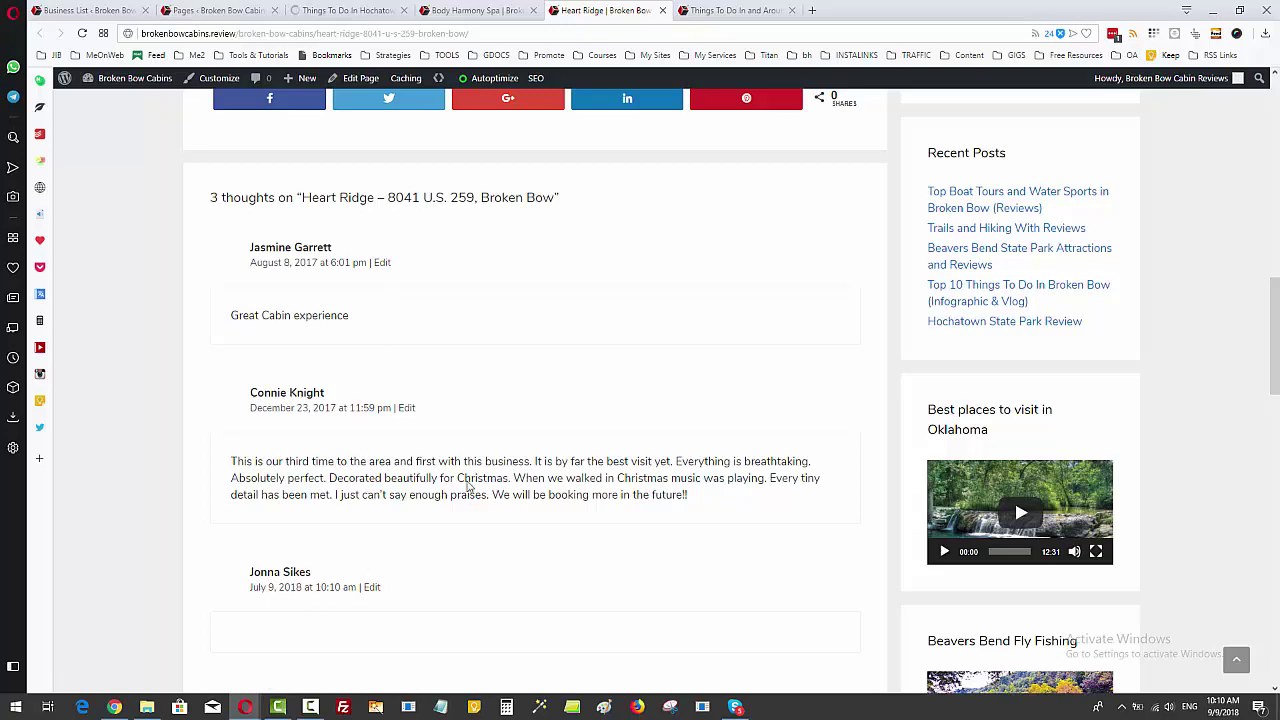
pyautogui.click(476, 11)
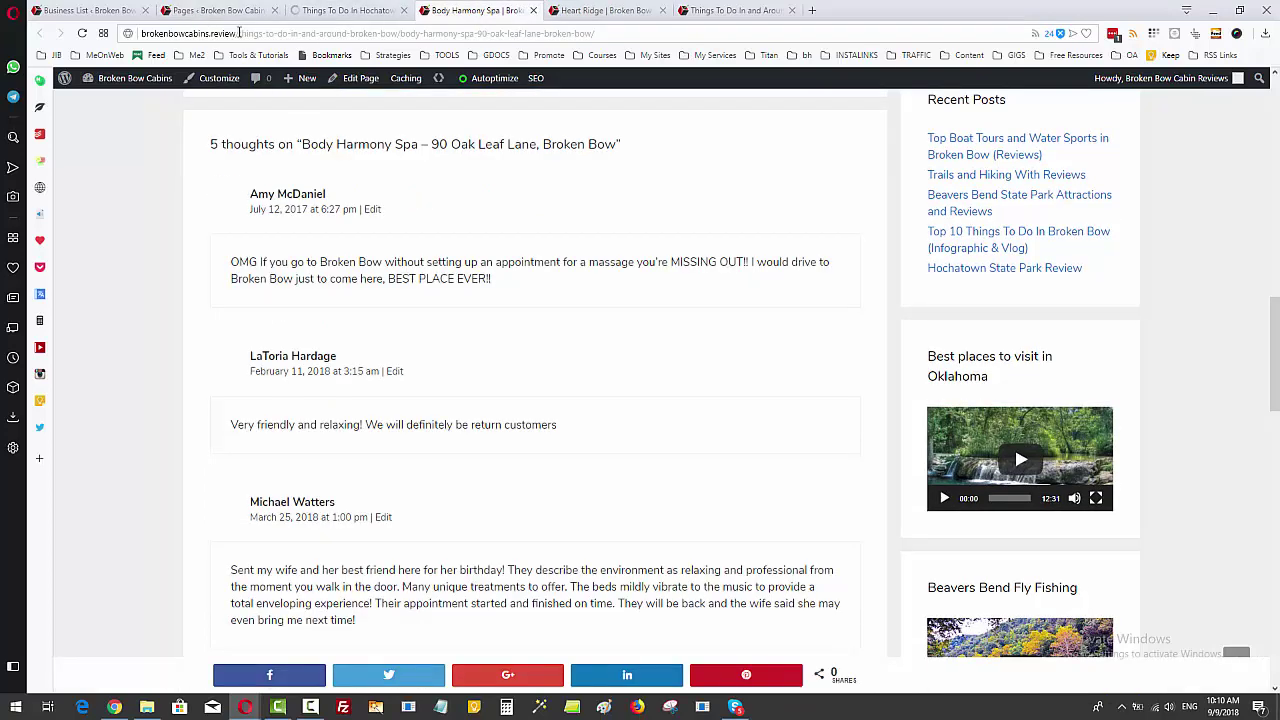
pyautogui.scroll(2, 794, 387)
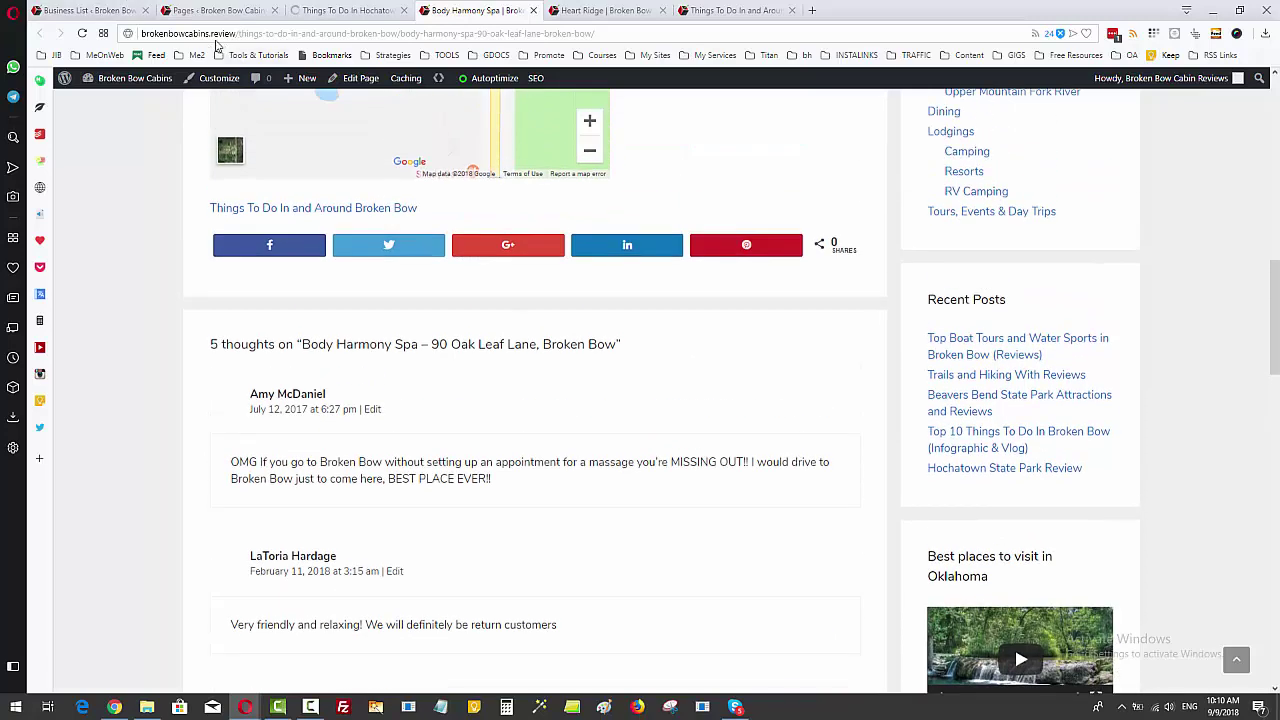
pyautogui.scroll(3, 586, 386)
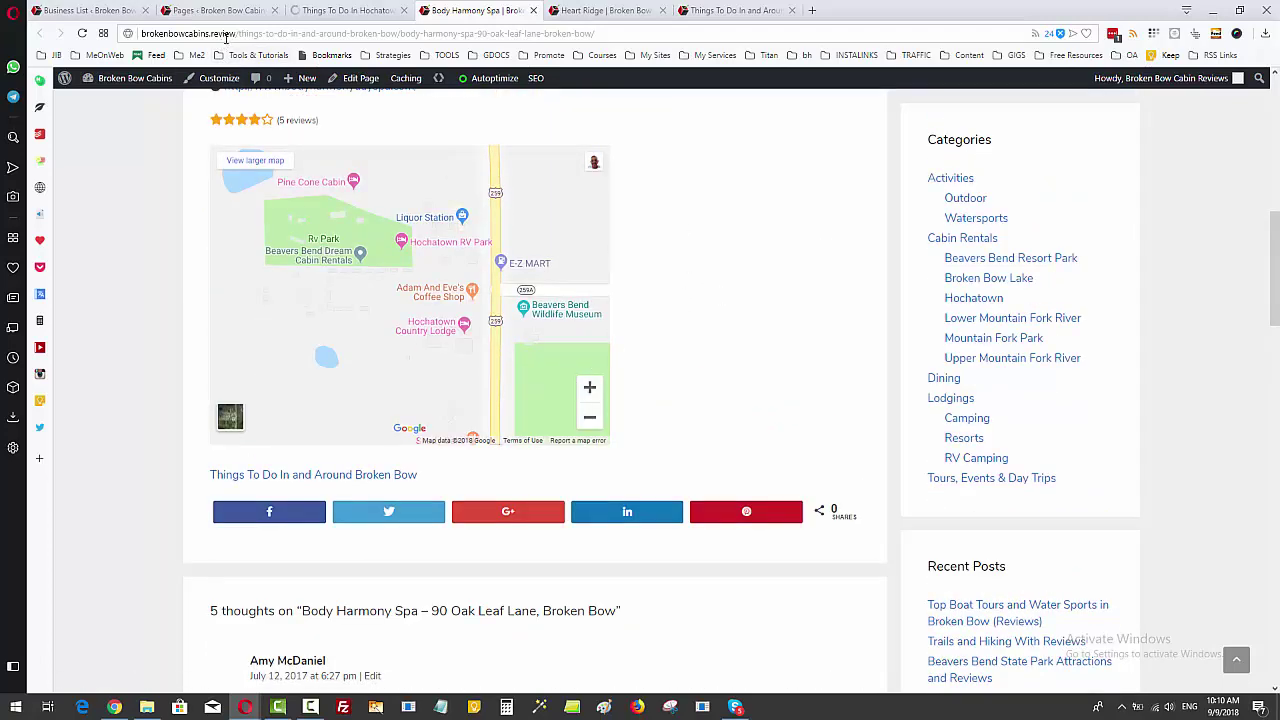
# Read through the visitor reviews on the Body Harmony Spa page down to the end of the comments
pyautogui.scroll(-5, 805, 396)
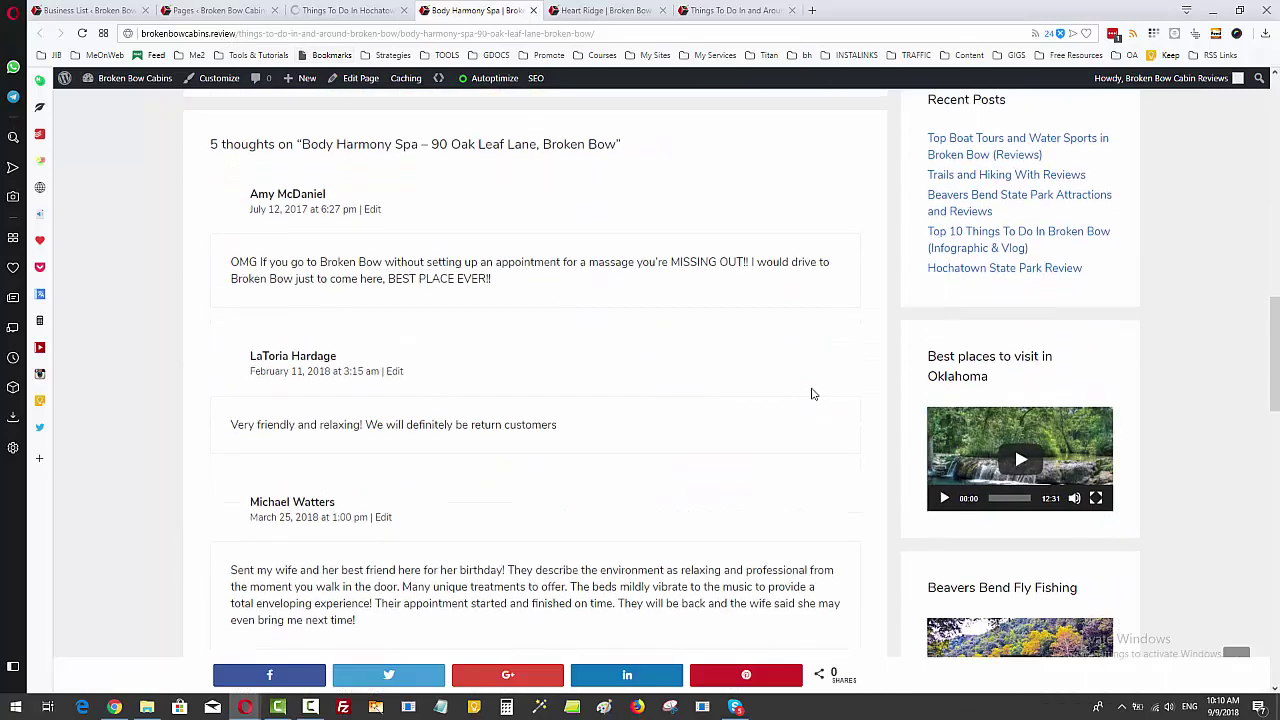
pyautogui.scroll(-1, 812, 394)
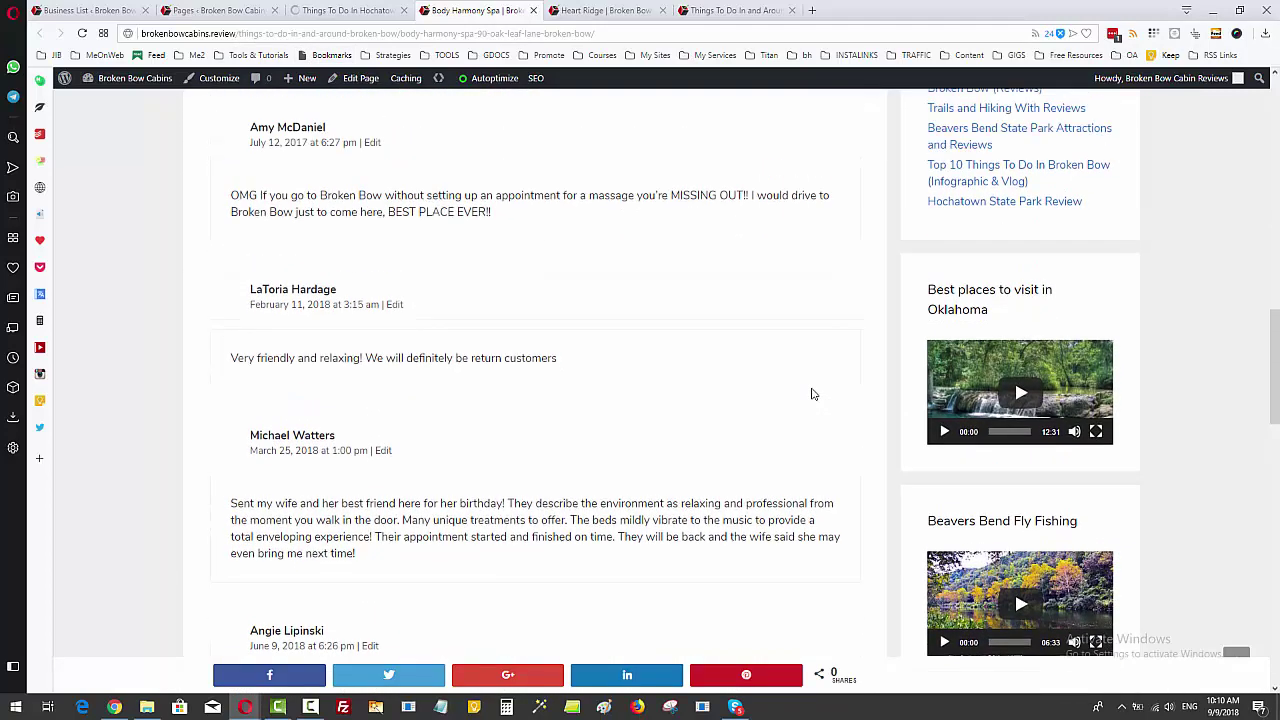
pyautogui.scroll(-4, 812, 394)
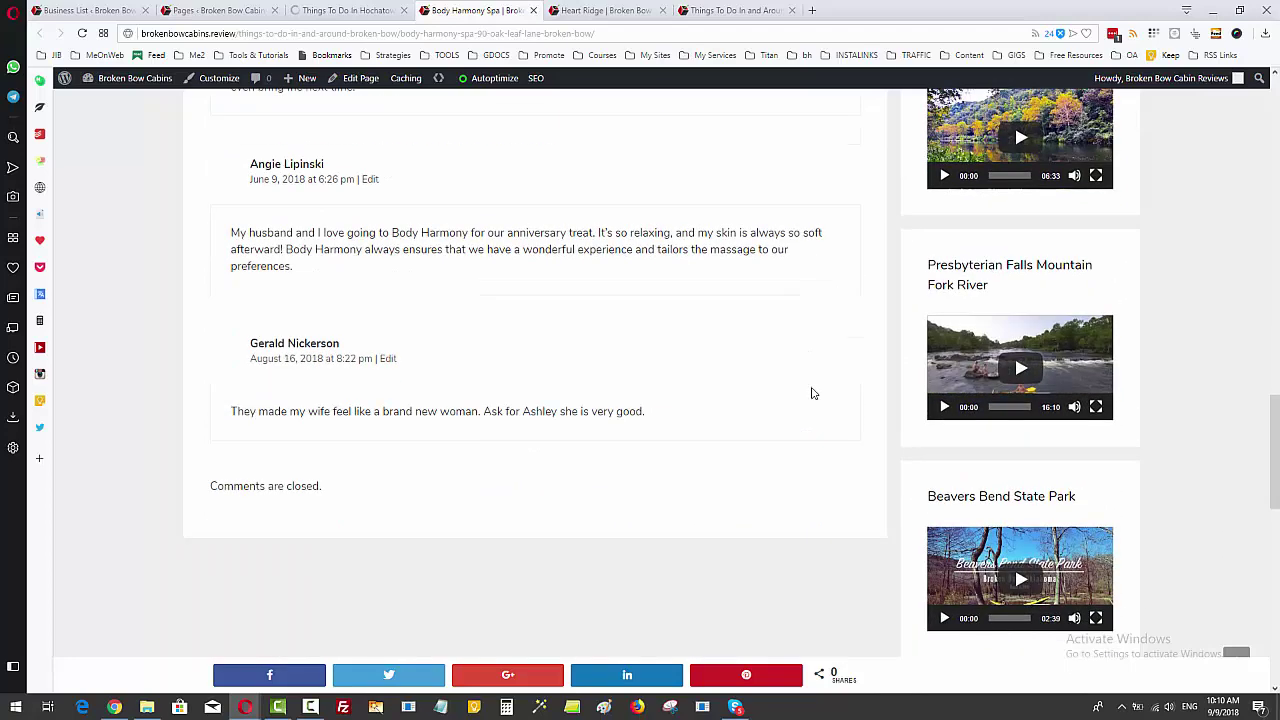
pyautogui.scroll(2, 812, 394)
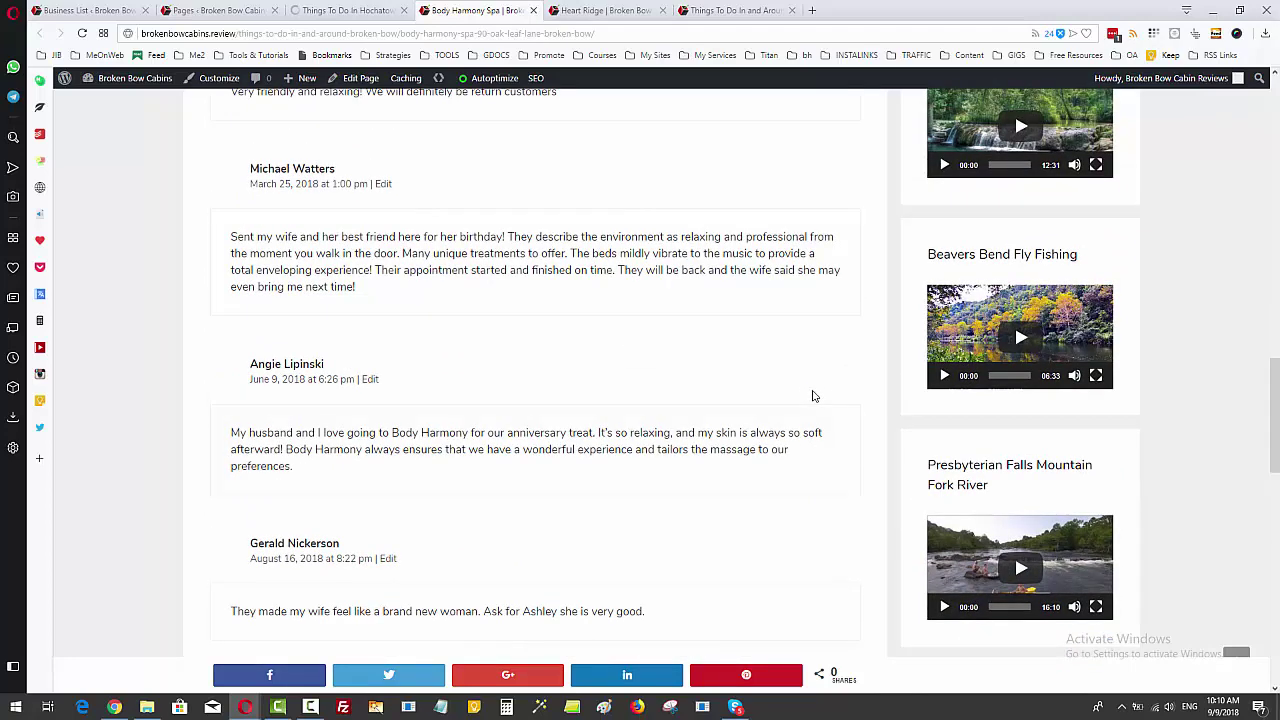
pyautogui.scroll(4, 810, 395)
pyautogui.scroll(-2, 808, 394)
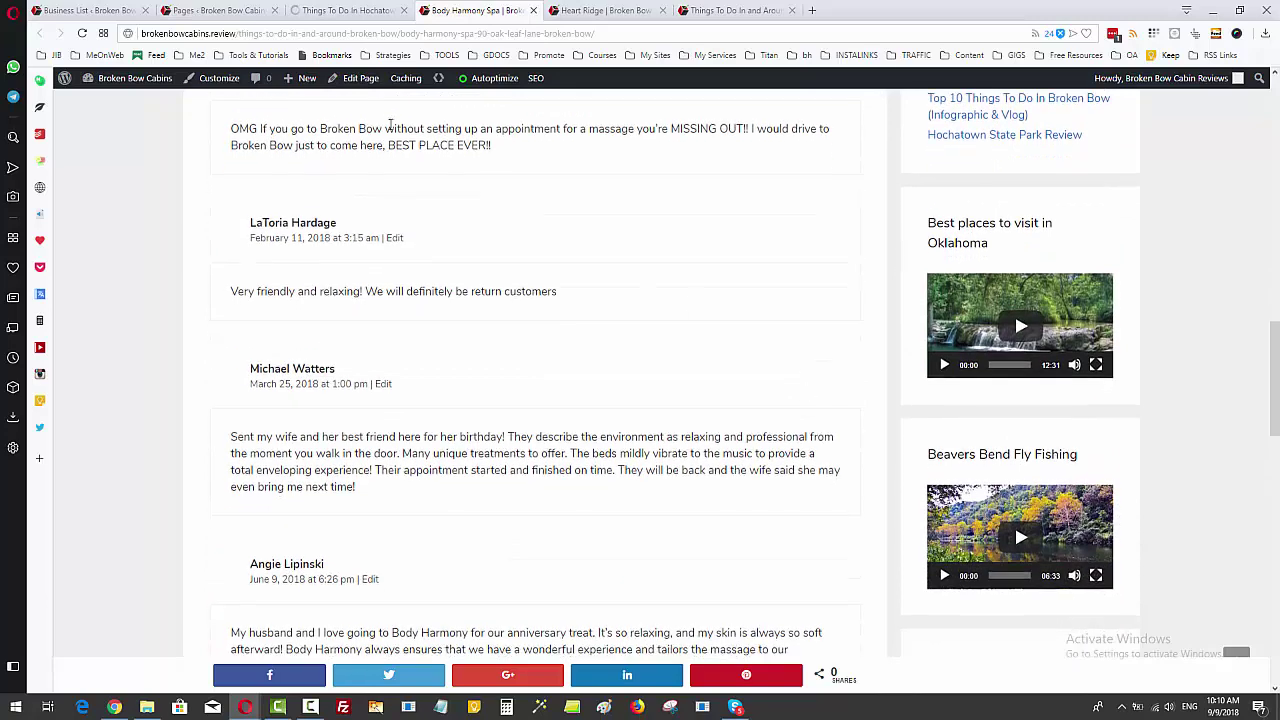
pyautogui.scroll(-2, 379, 321)
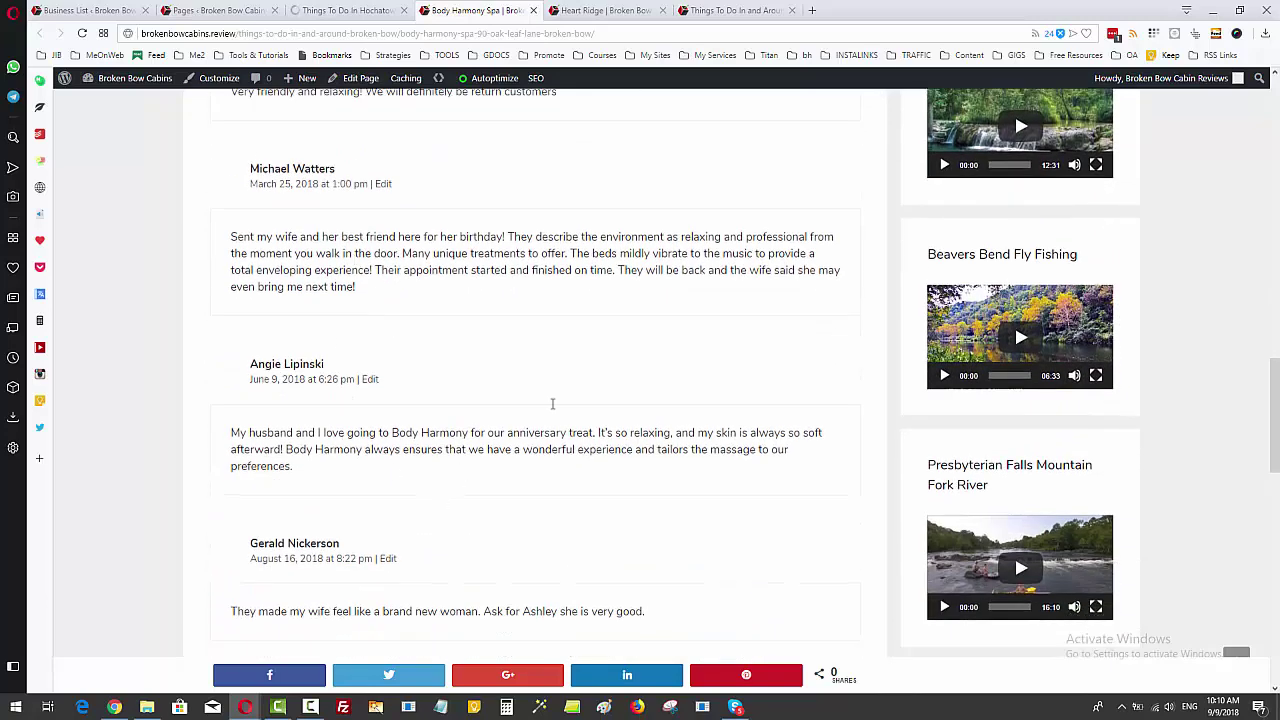
pyautogui.scroll(-2, 617, 432)
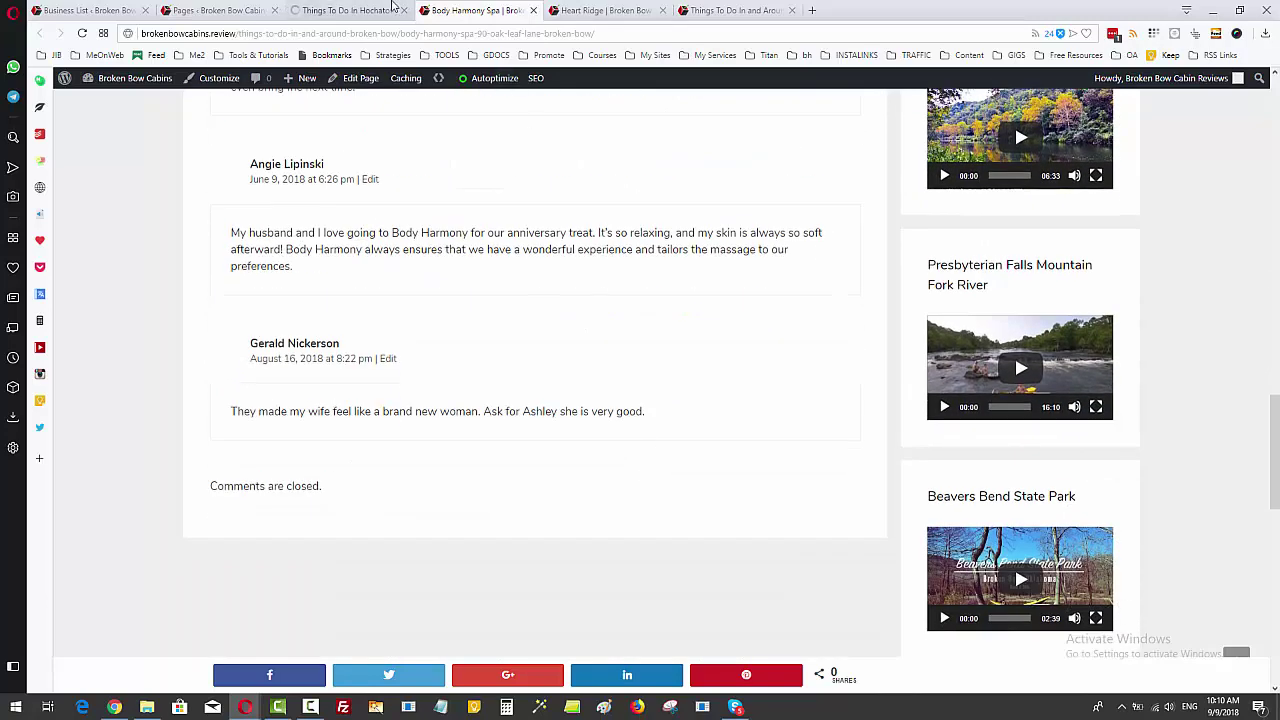
# Inspect the photo, contact details, star rating, map and listing link on the Things To Do In Hochatown page, and check it for reviews
pyautogui.click(360, 12)
pyautogui.scroll(-3, 330, 215)
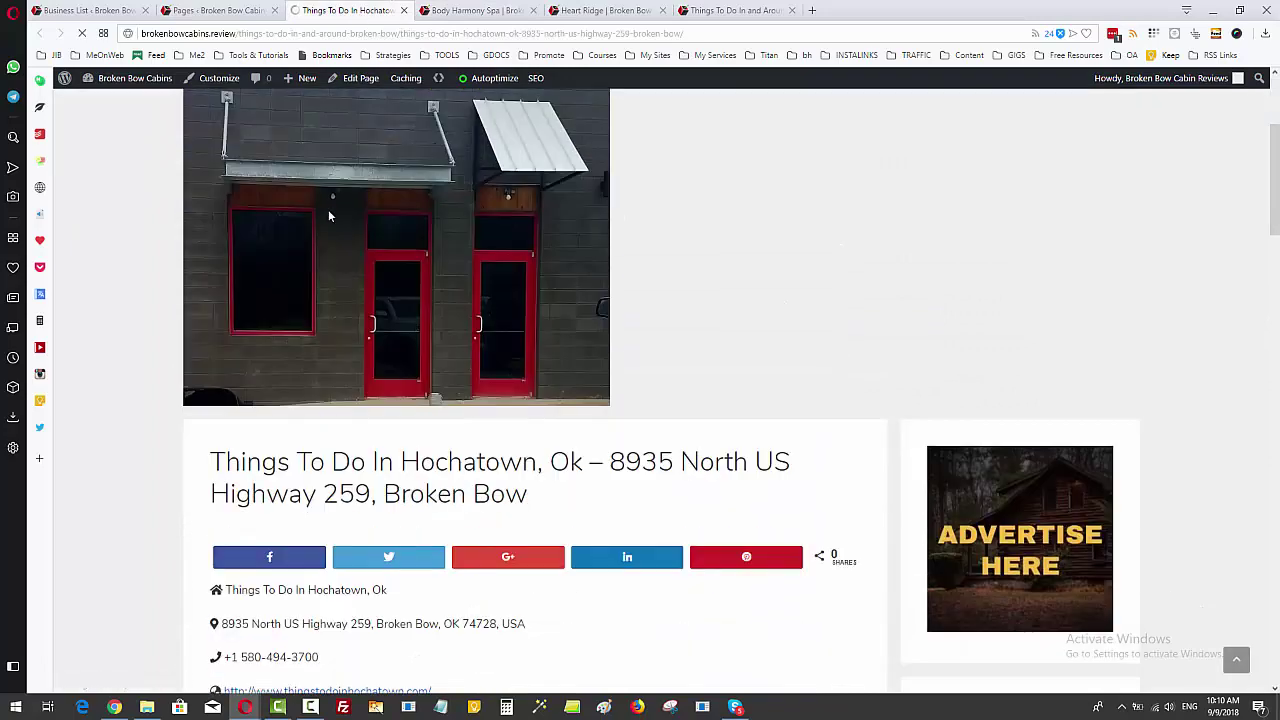
pyautogui.scroll(-9, 785, 258)
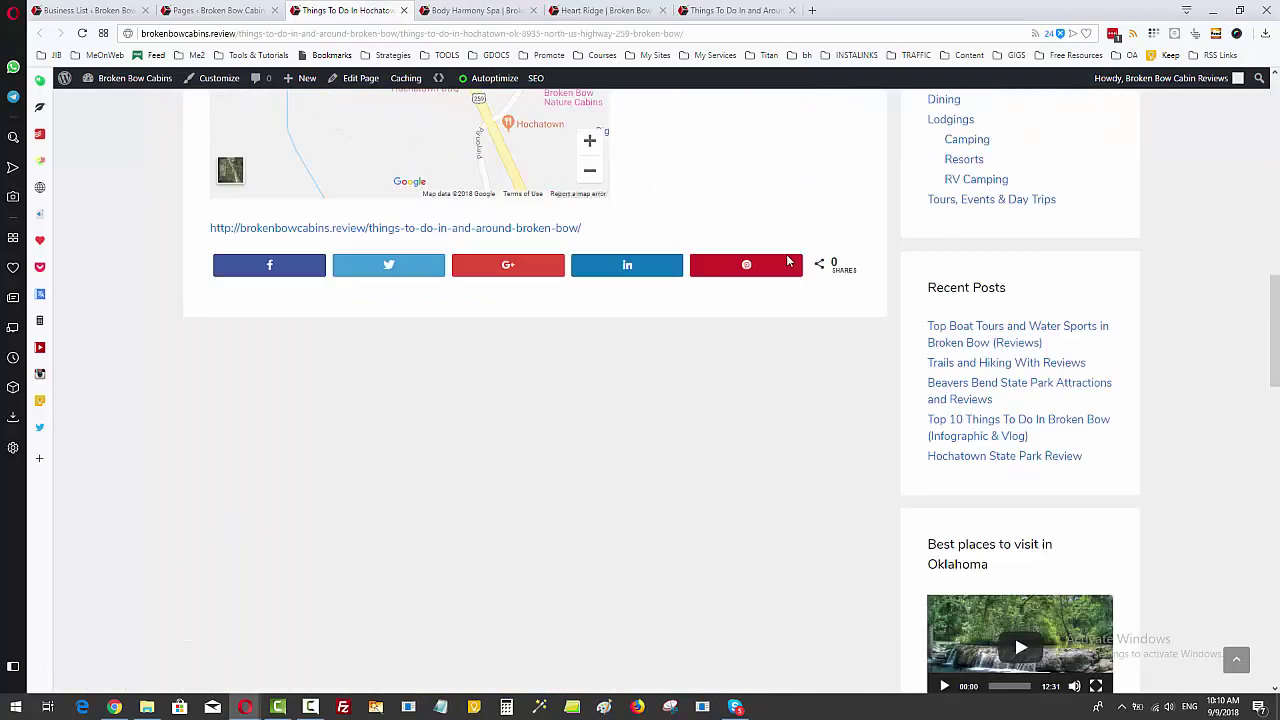
pyautogui.scroll(2, 786, 260)
pyautogui.scroll(-3, 786, 263)
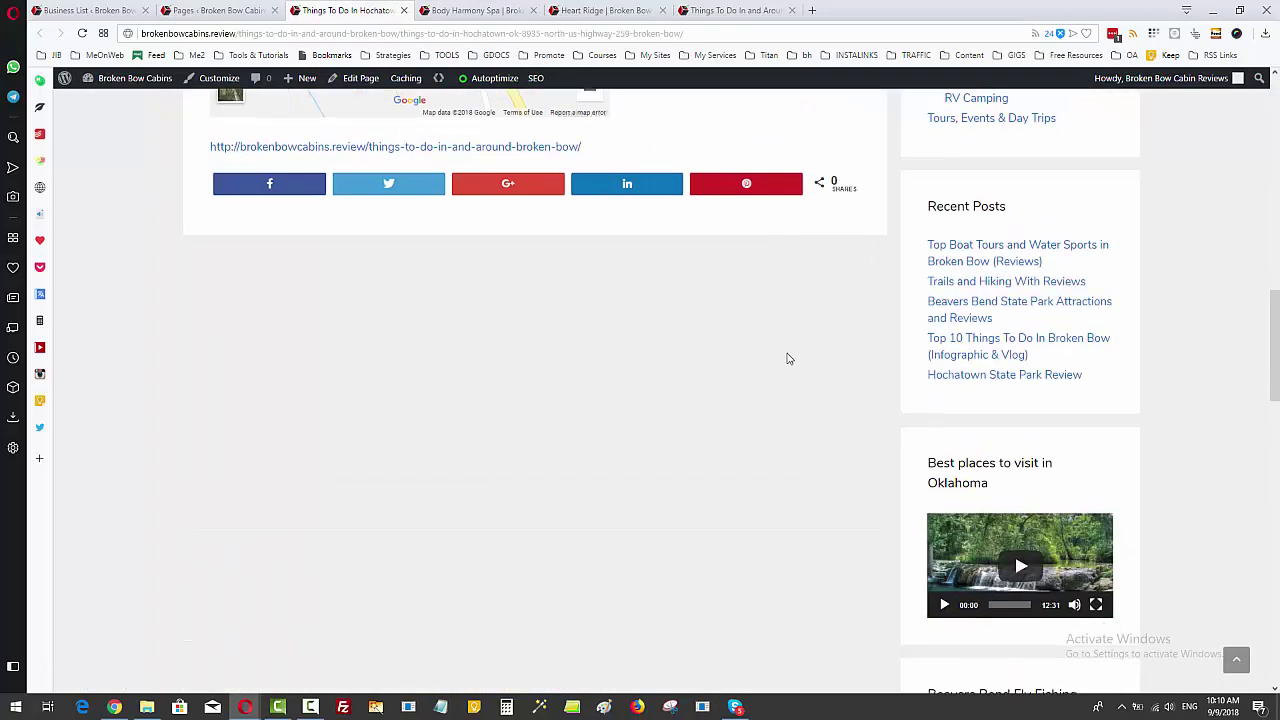
pyautogui.scroll(4, 775, 362)
pyautogui.scroll(1, 769, 369)
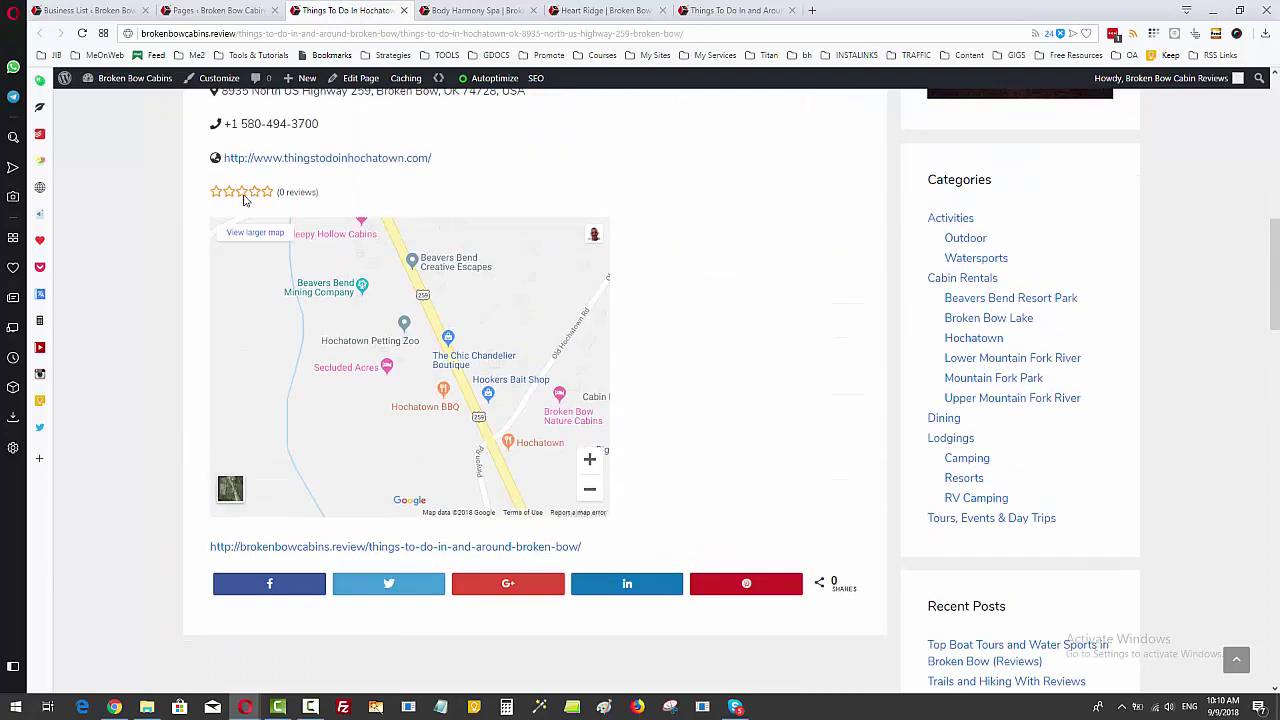
pyautogui.scroll(-3, 282, 200)
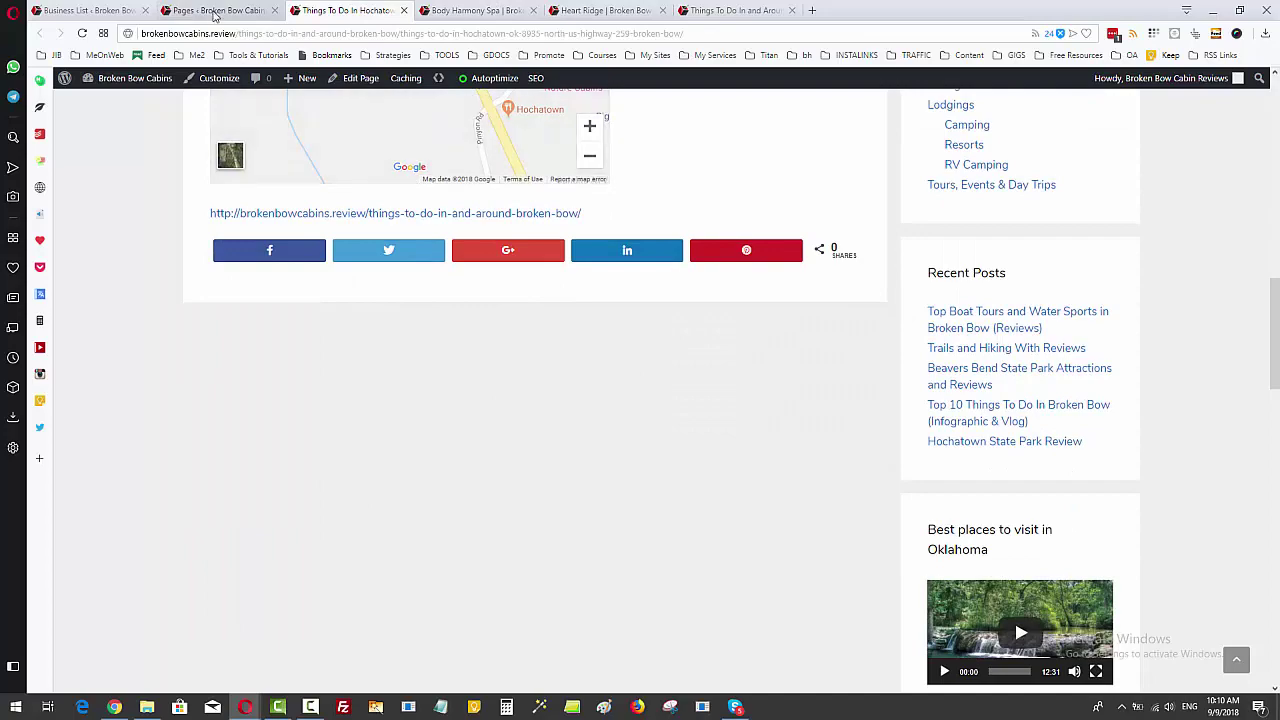
# Examine the comment counts of the generated business pages in the WordPress Pages list
pyautogui.click(244, 14)
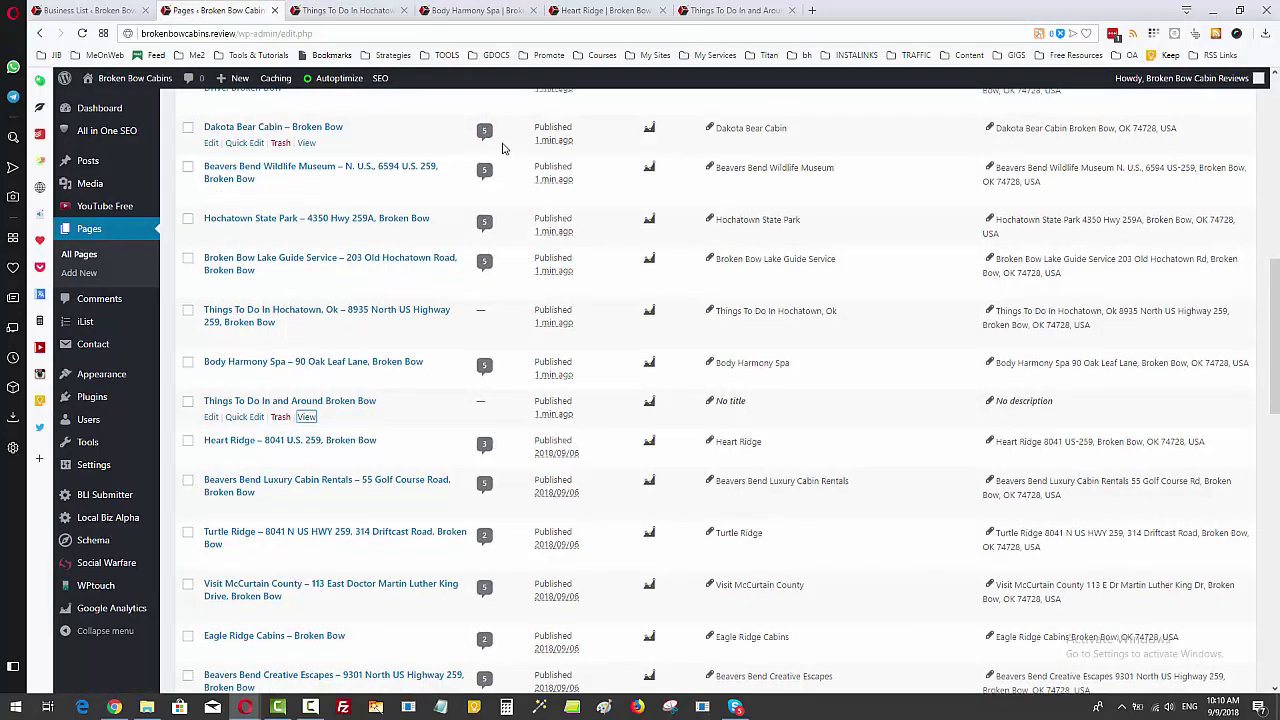
pyautogui.scroll(5, 490, 135)
pyautogui.scroll(4, 500, 120)
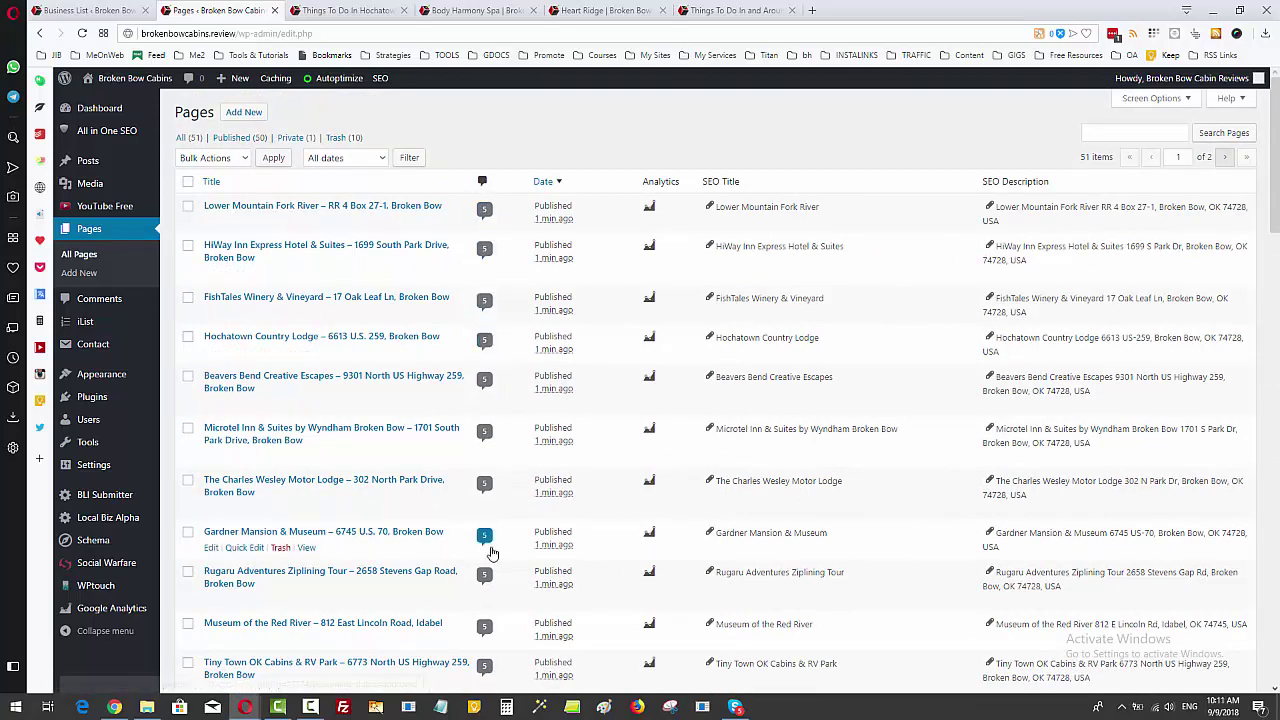
pyautogui.scroll(-4, 495, 490)
pyautogui.scroll(-5, 495, 522)
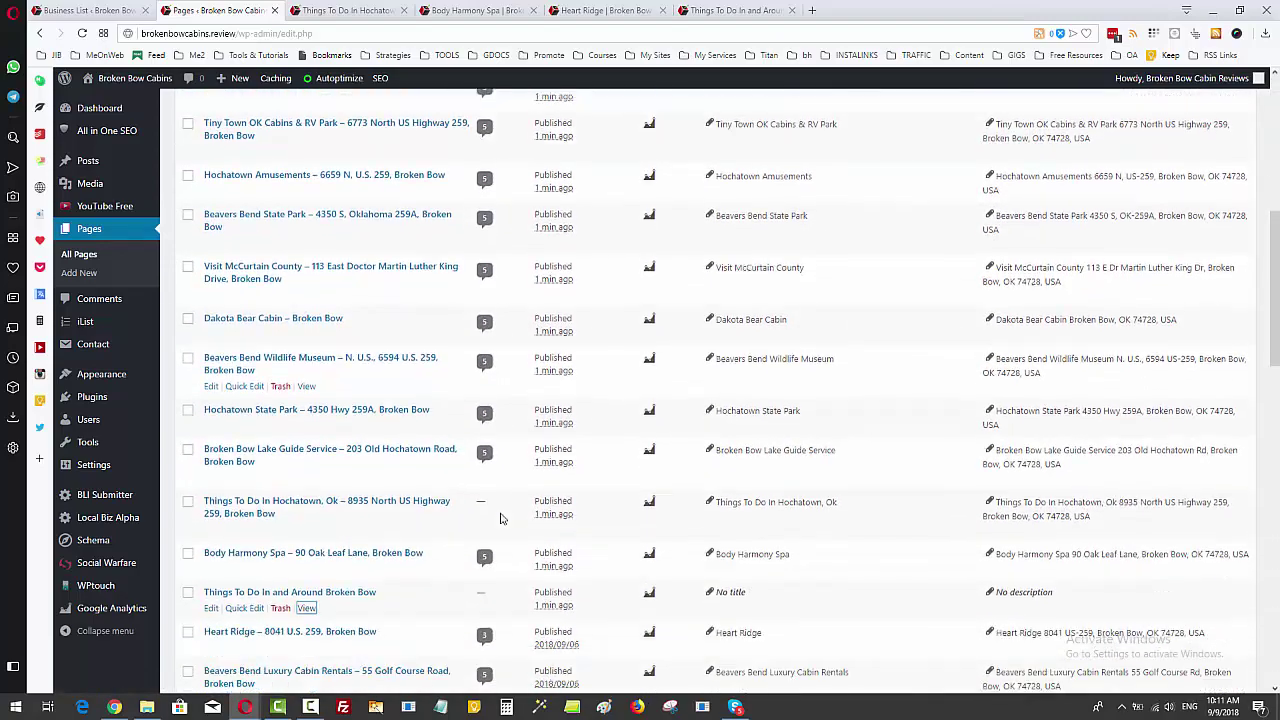
pyautogui.scroll(-2, 493, 404)
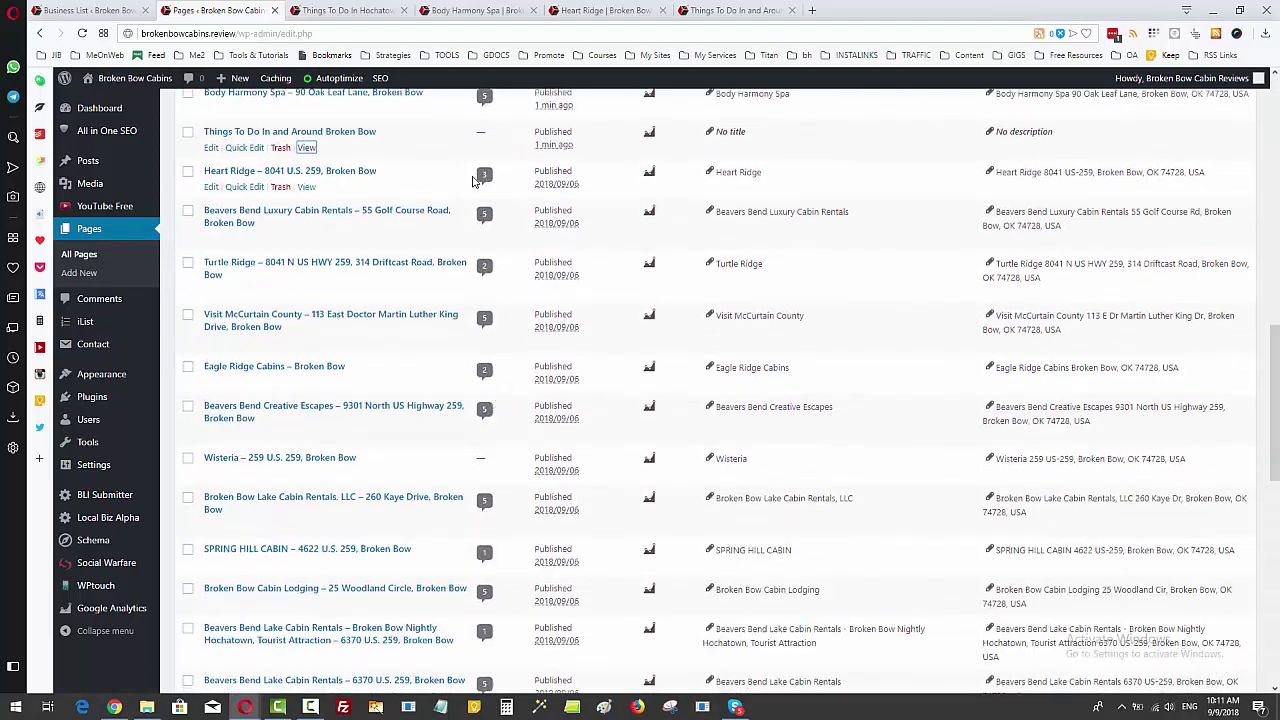
pyautogui.scroll(-2, 488, 325)
pyautogui.scroll(-3, 493, 325)
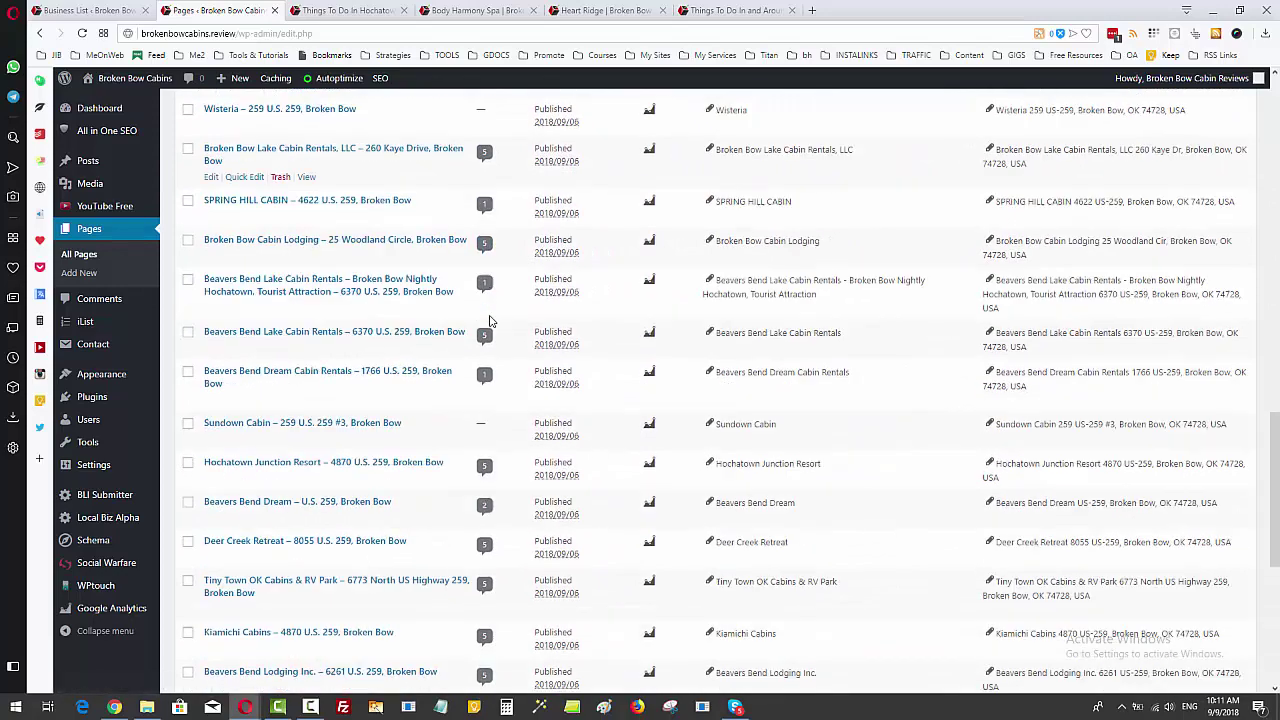
pyautogui.scroll(-1, 505, 360)
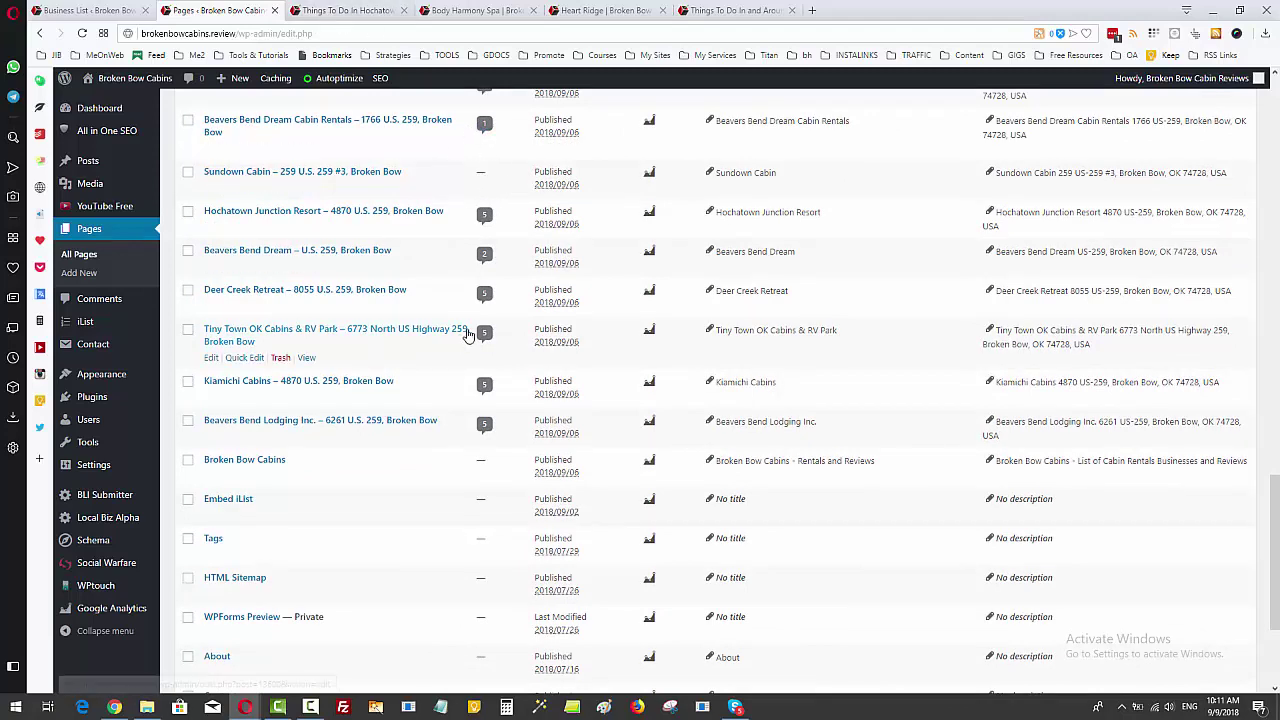
pyautogui.scroll(3, 507, 218)
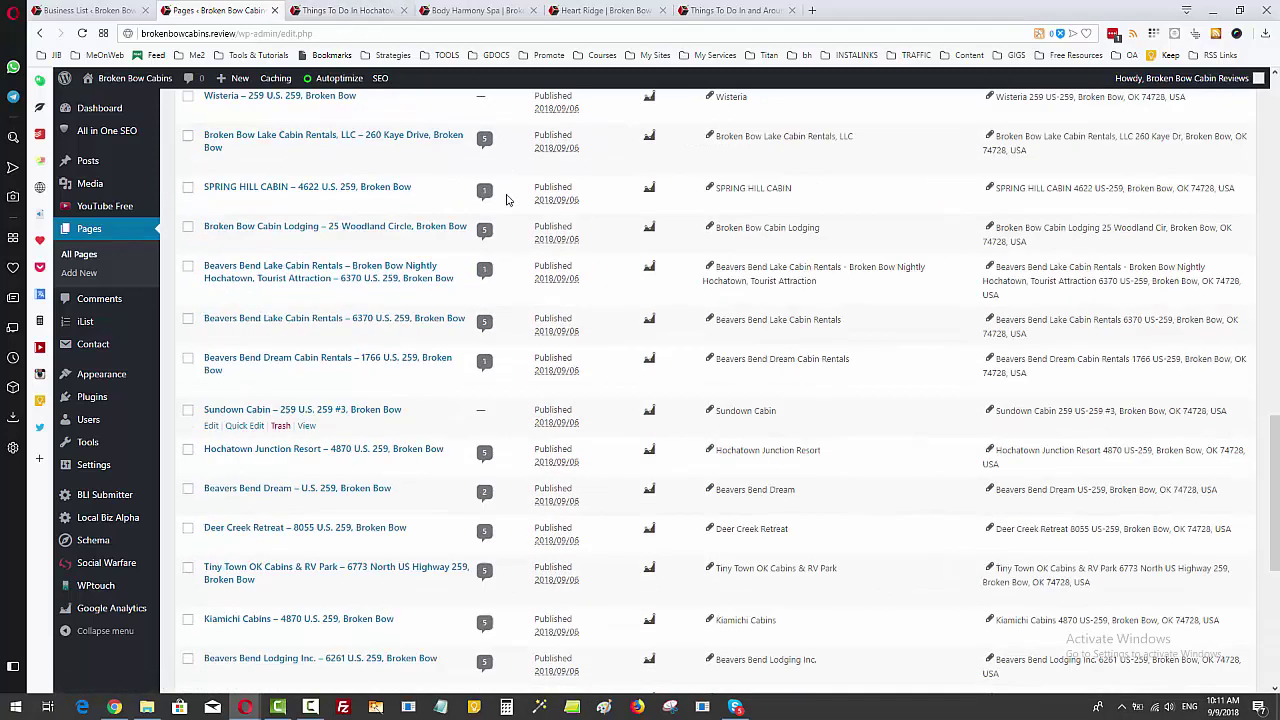
# Revisit the Things To Do In Hochatown, Body Harmony Spa and Heart Ridge pages, ending on the Things To Do In and Around Broken Bow listing
pyautogui.click(343, 9)
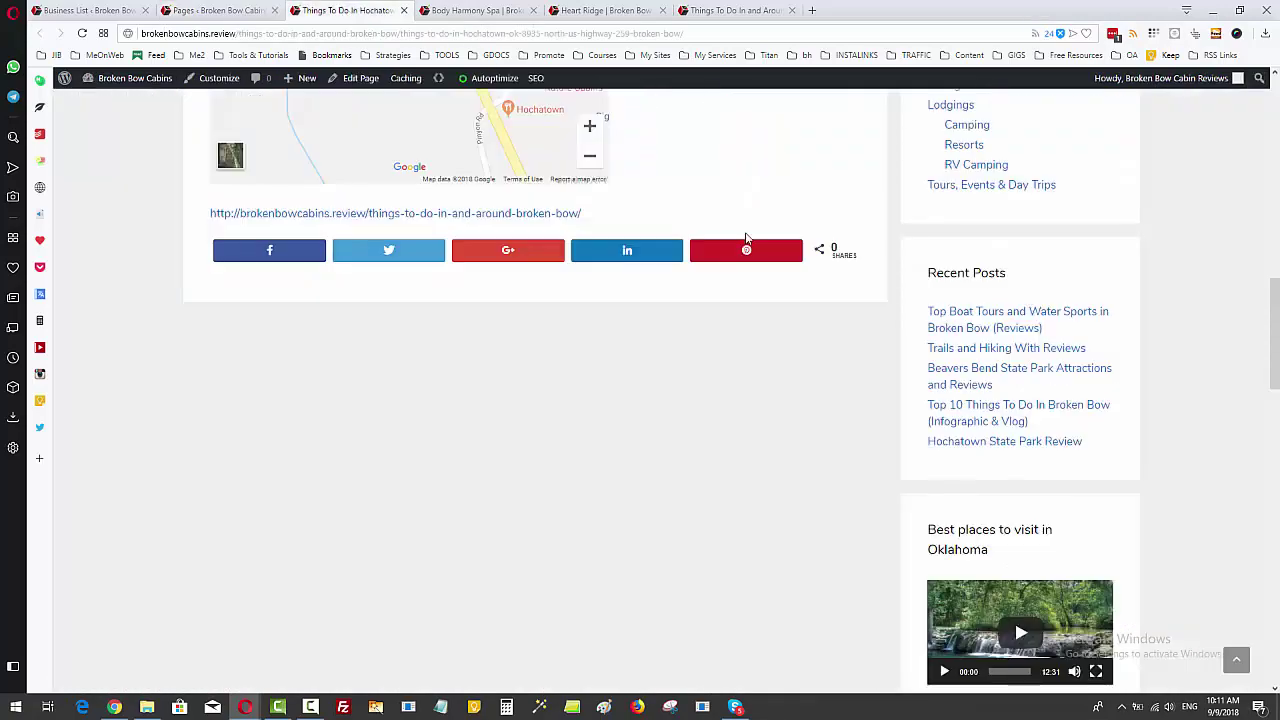
pyautogui.scroll(5, 740, 245)
pyautogui.scroll(5, 735, 243)
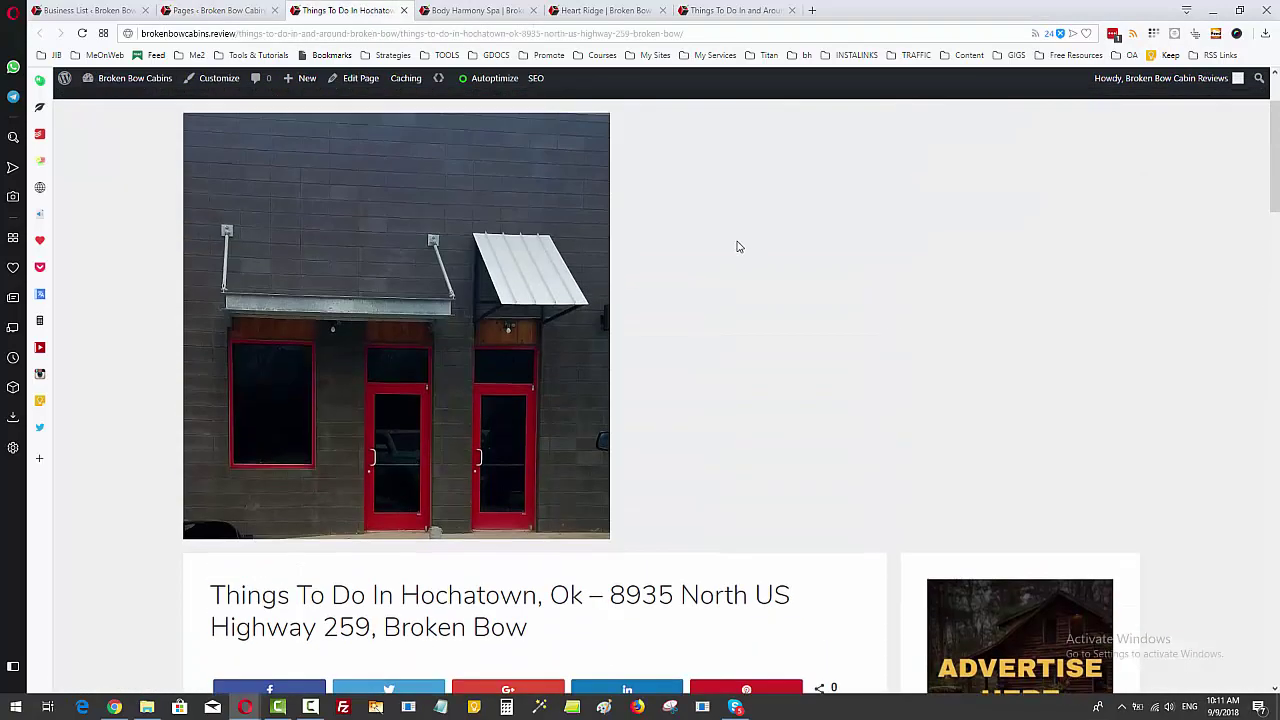
pyautogui.click(477, 10)
pyautogui.scroll(15, 680, 251)
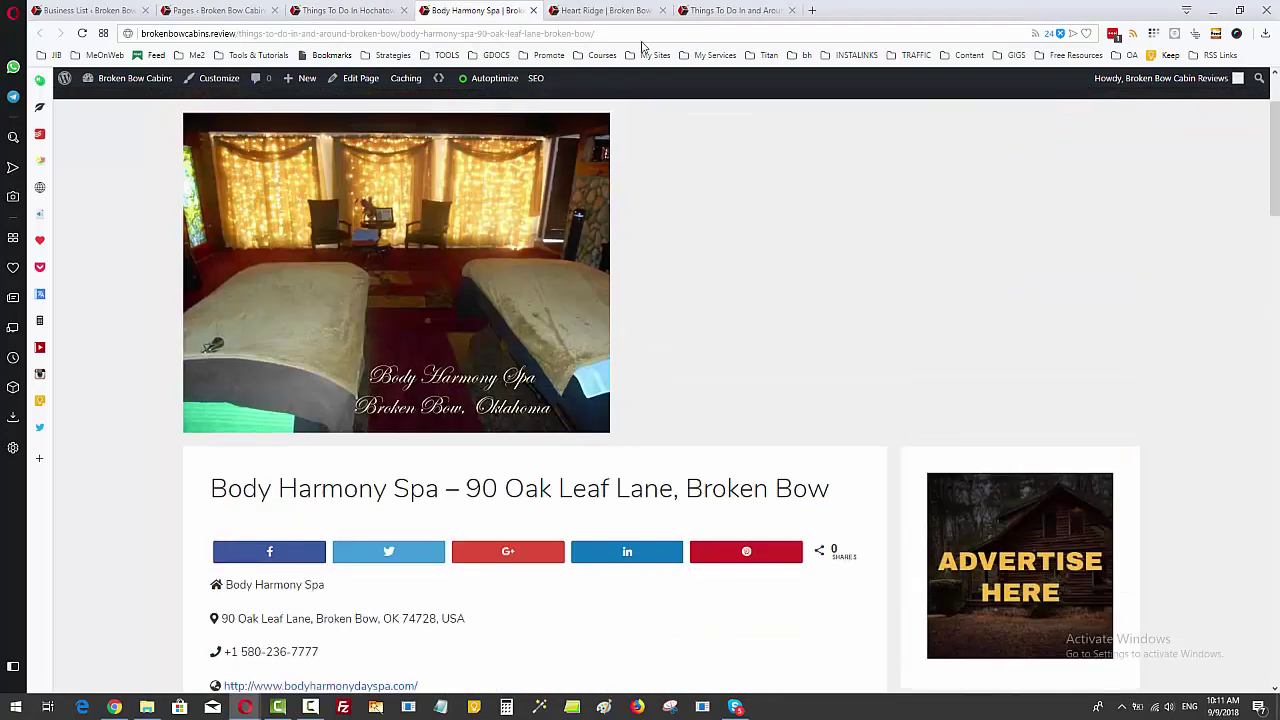
pyautogui.click(592, 10)
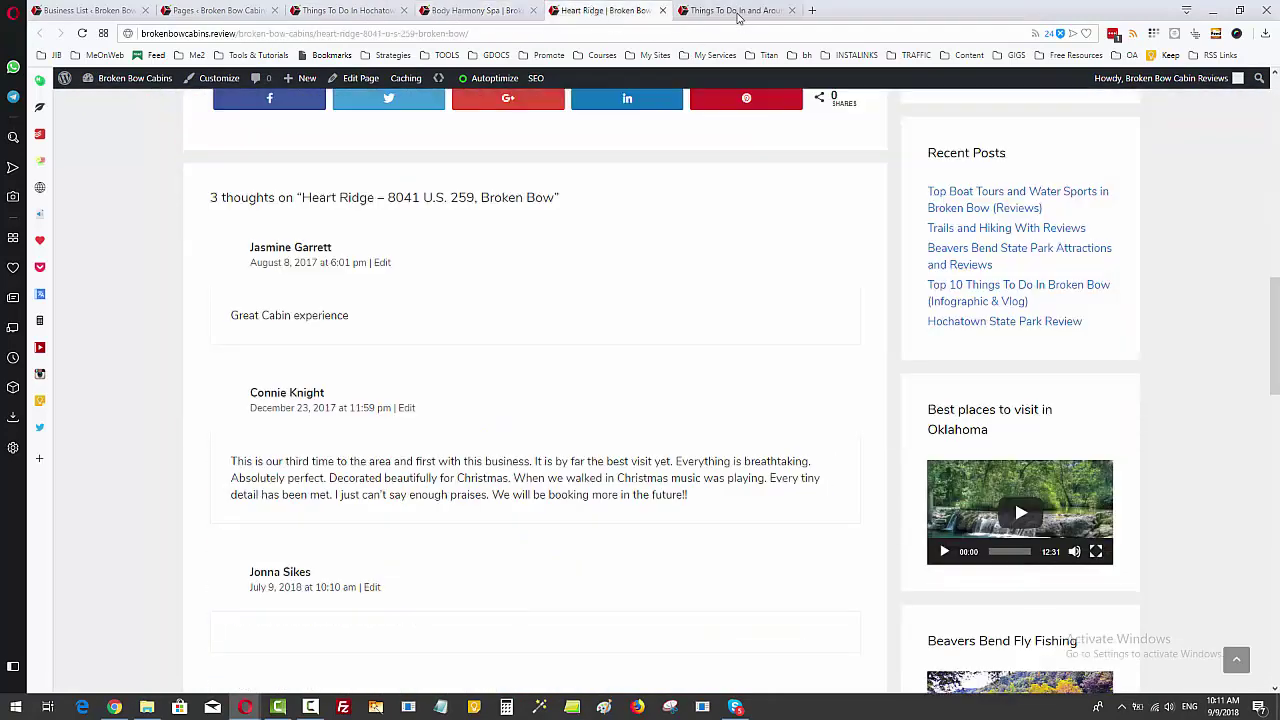
pyautogui.click(737, 12)
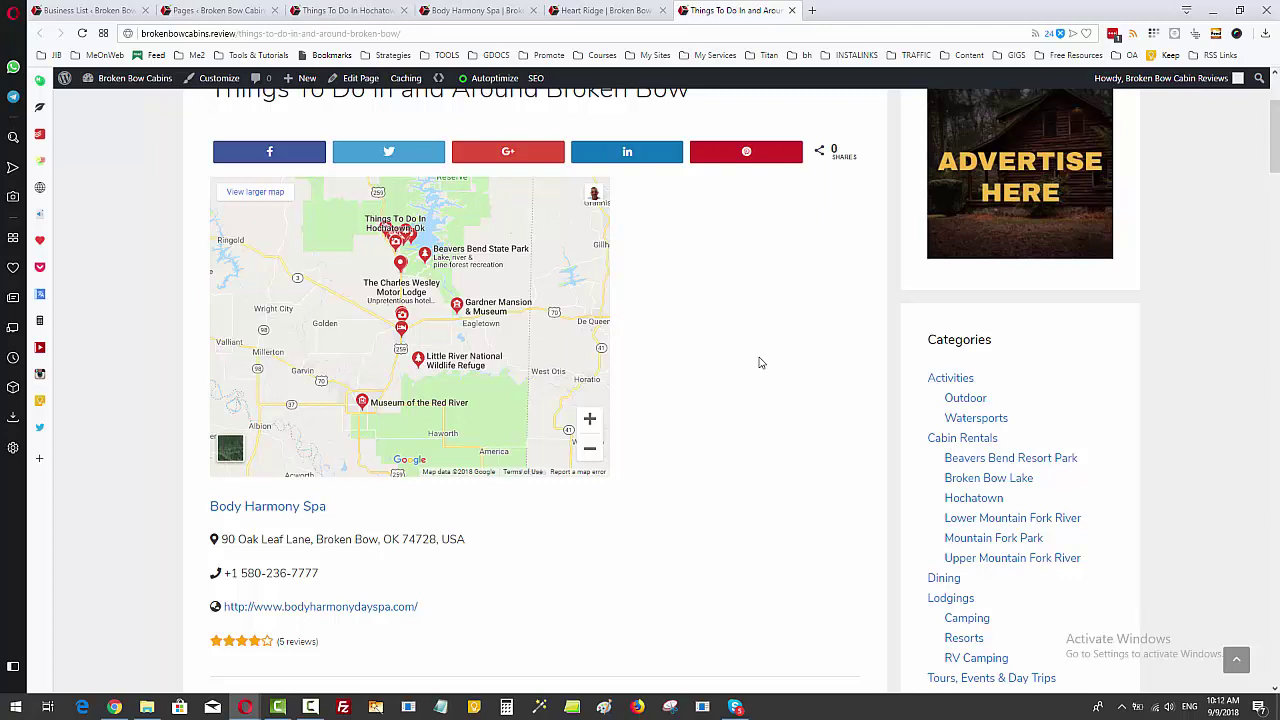
# Examine the map, business entries and site categories on the Things To Do In and Around Broken Bow page
pyautogui.scroll(-2, 1220, 480)
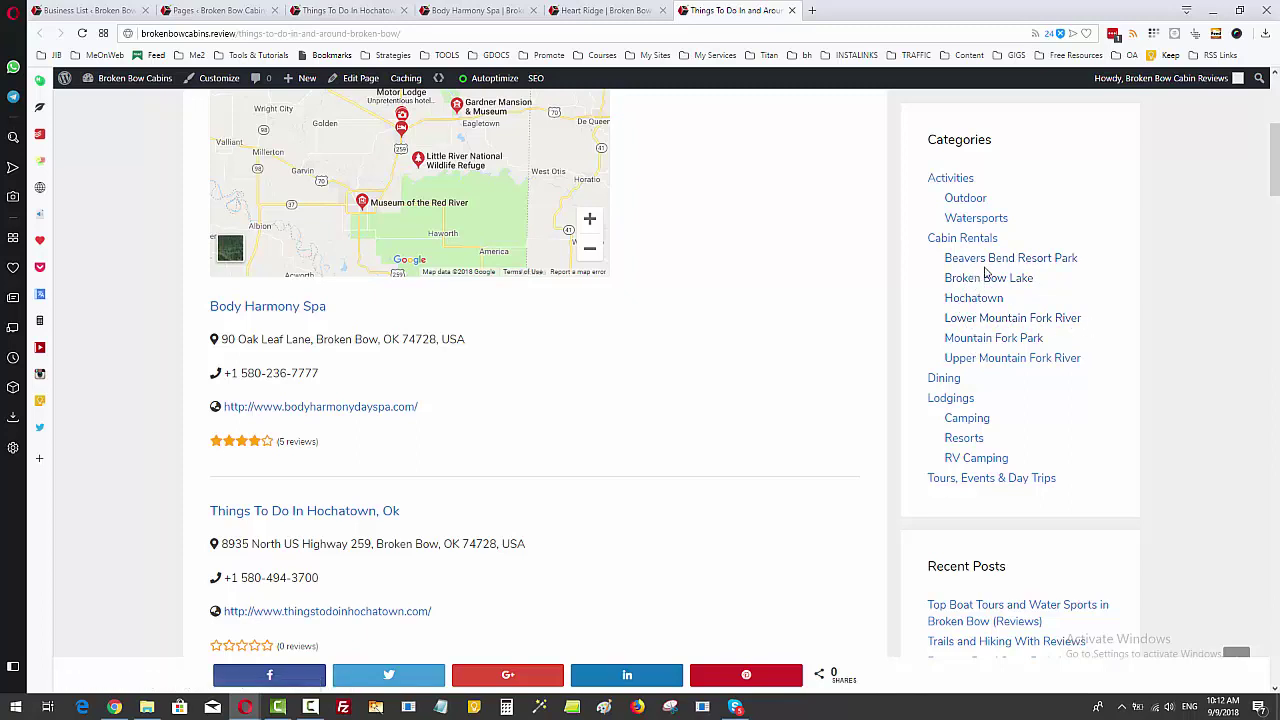
pyautogui.scroll(-1, 1166, 474)
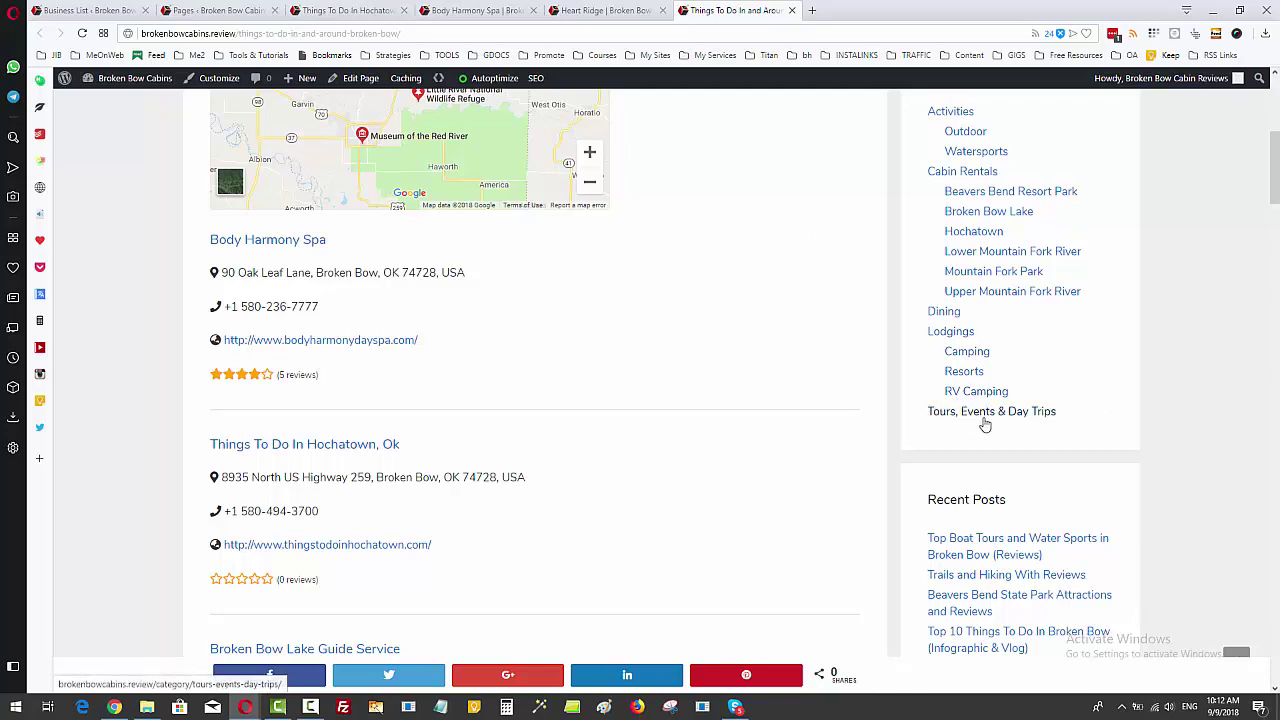
pyautogui.scroll(1, 1106, 370)
pyautogui.scroll(1, 1106, 370)
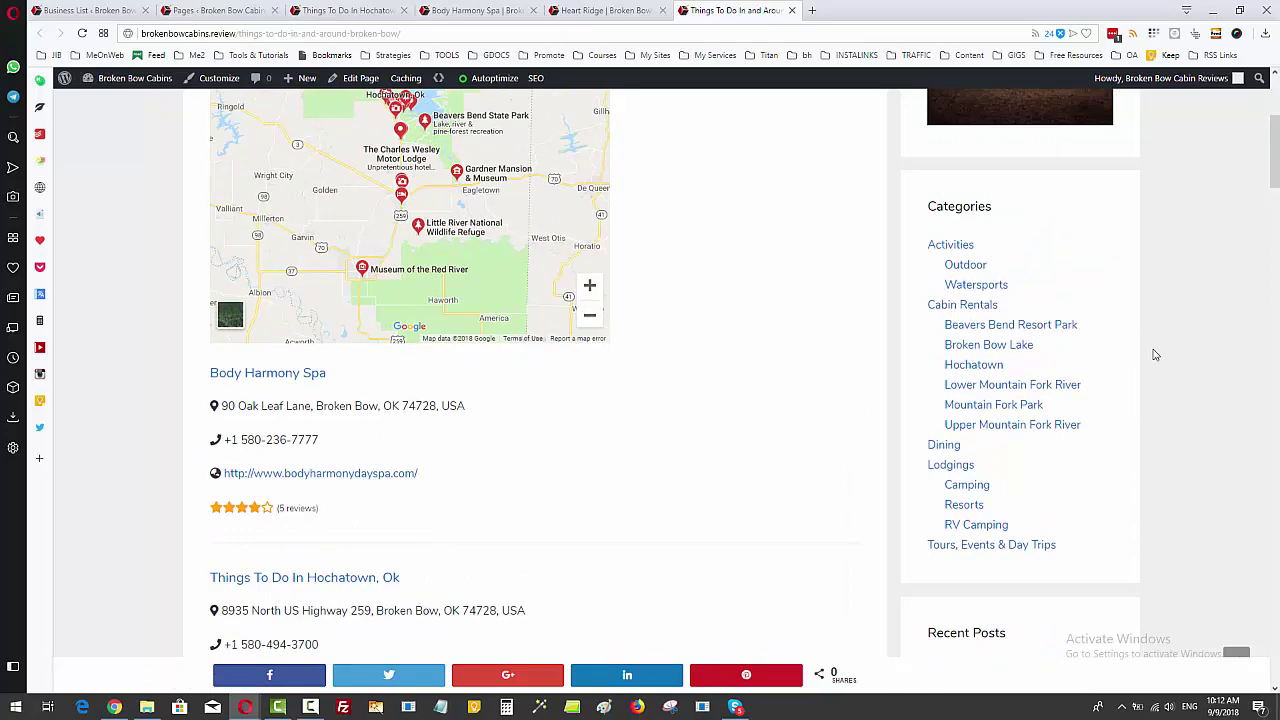
pyautogui.scroll(2, 1182, 370)
pyautogui.scroll(-3, 1186, 374)
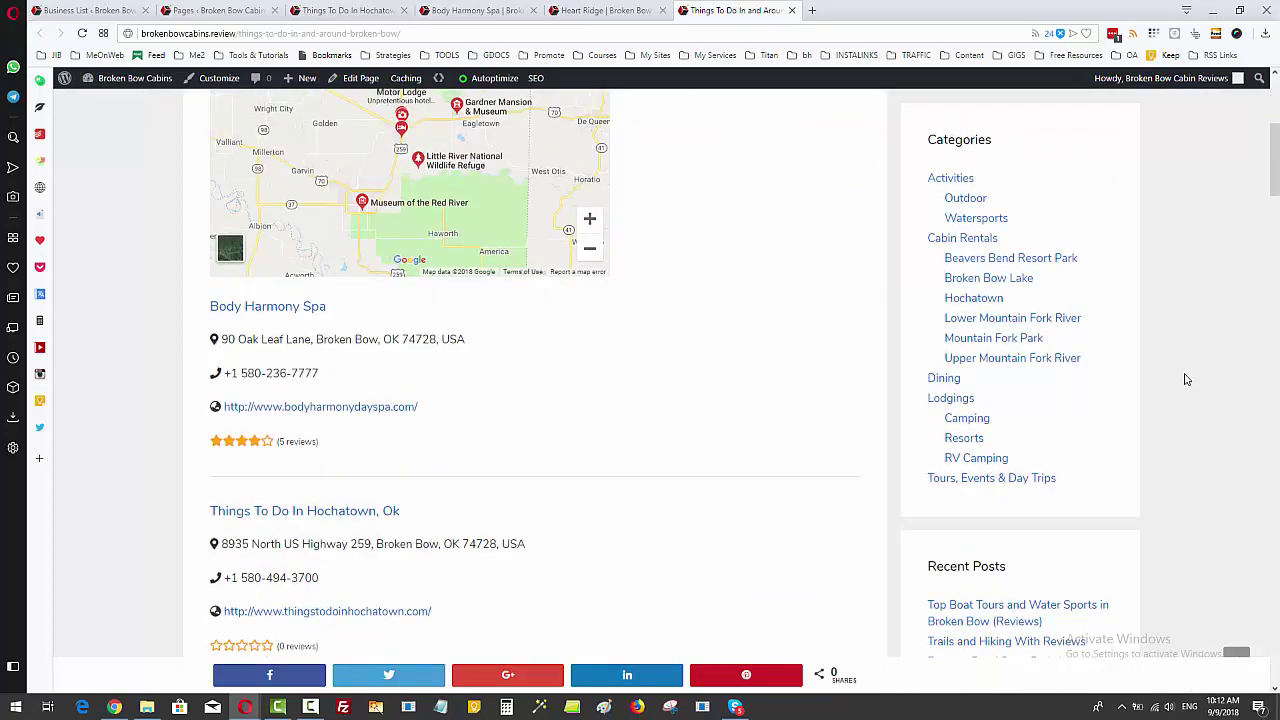
pyautogui.scroll(3, 1190, 383)
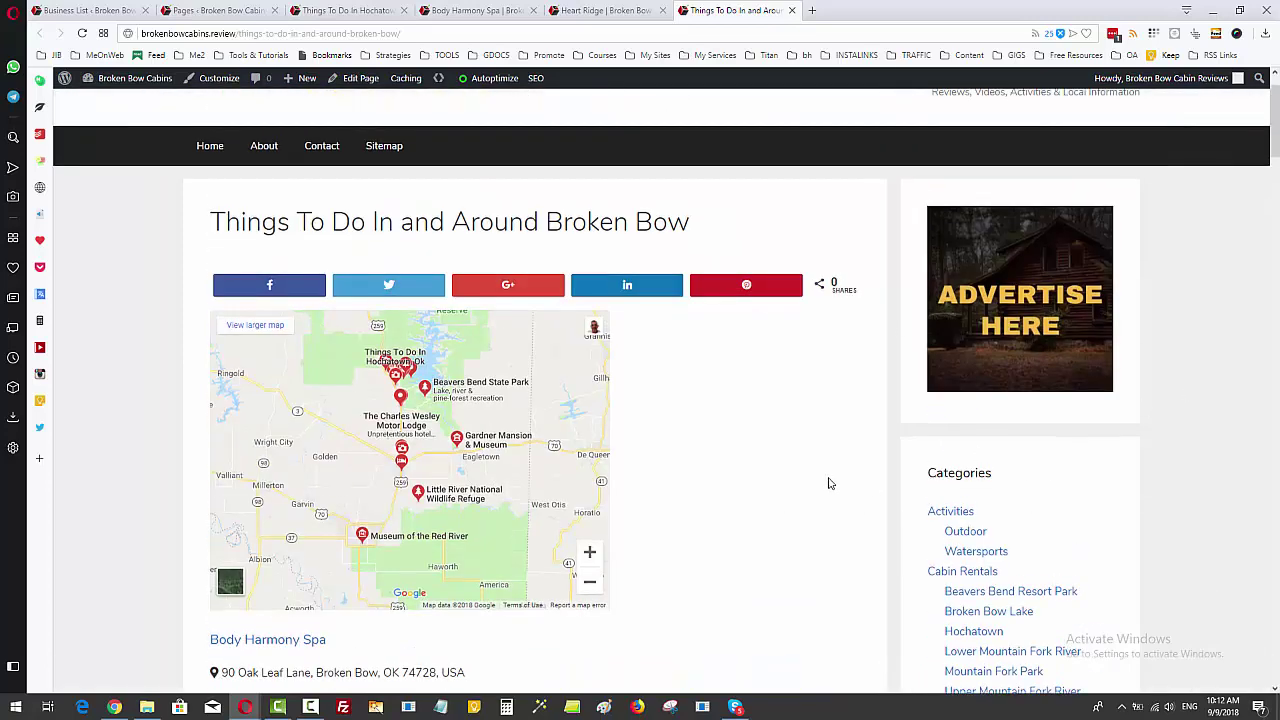
pyautogui.scroll(-1, 829, 484)
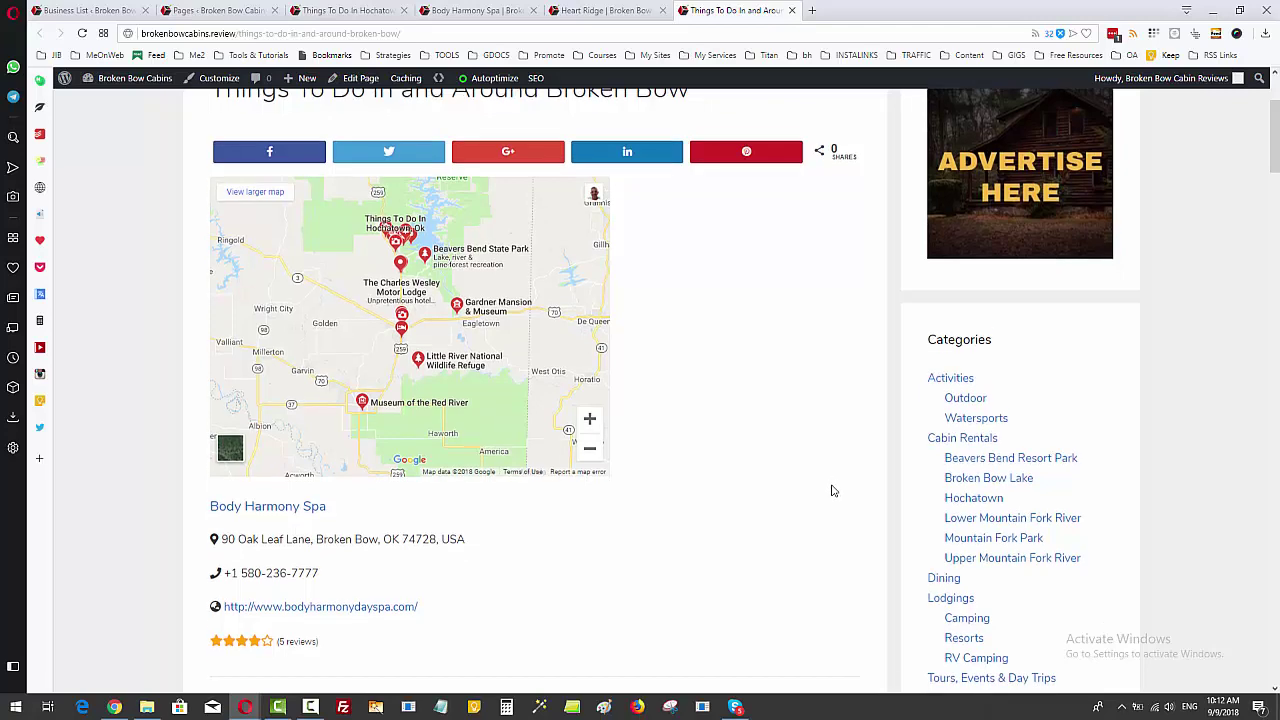
pyautogui.scroll(1, 832, 490)
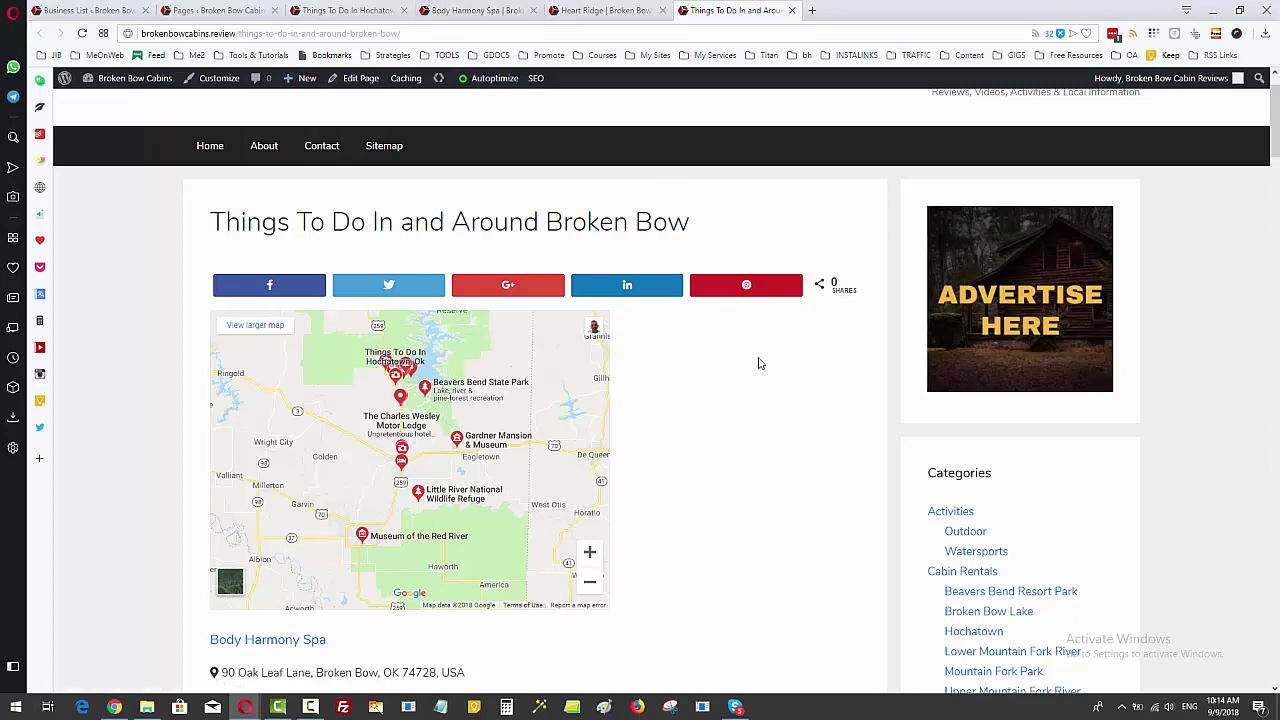
# Examine the addresses, phone numbers, website links and star ratings of the business entries on the Things To Do In and Around Broken Bow page
pyautogui.scroll(-2, 885, 370)
pyautogui.scroll(-3, 883, 374)
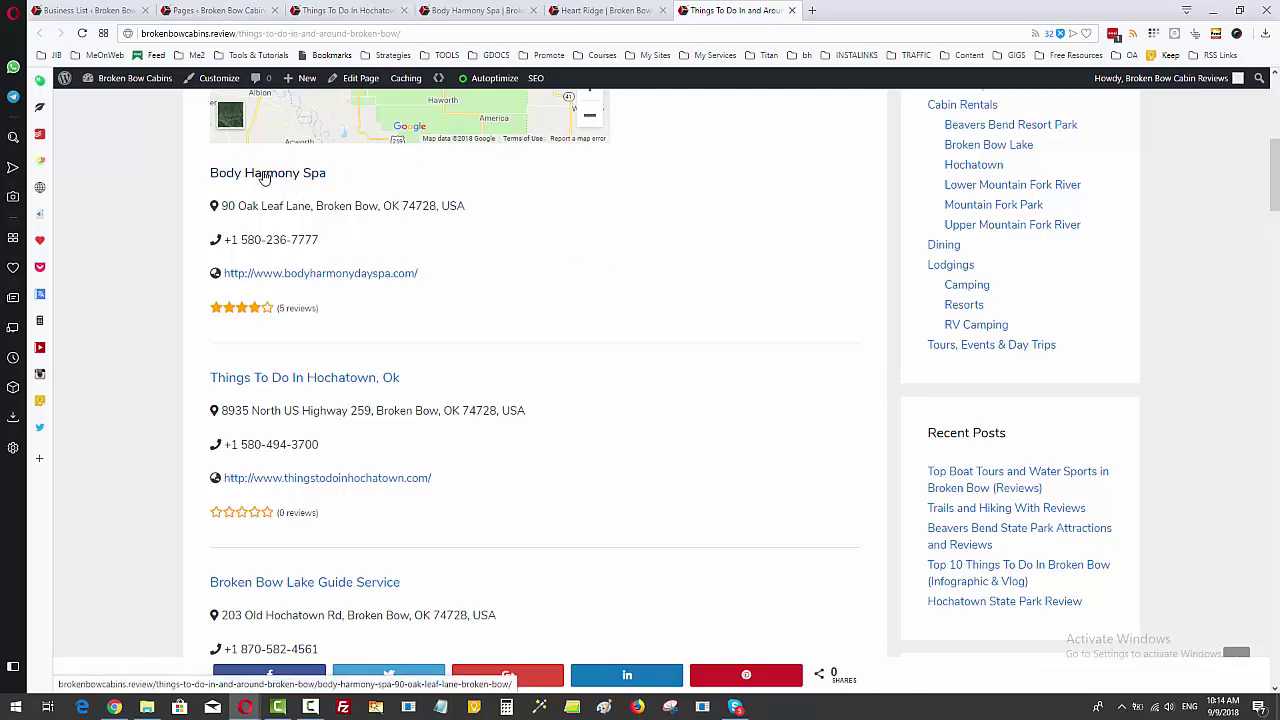
pyautogui.scroll(-1, 529, 288)
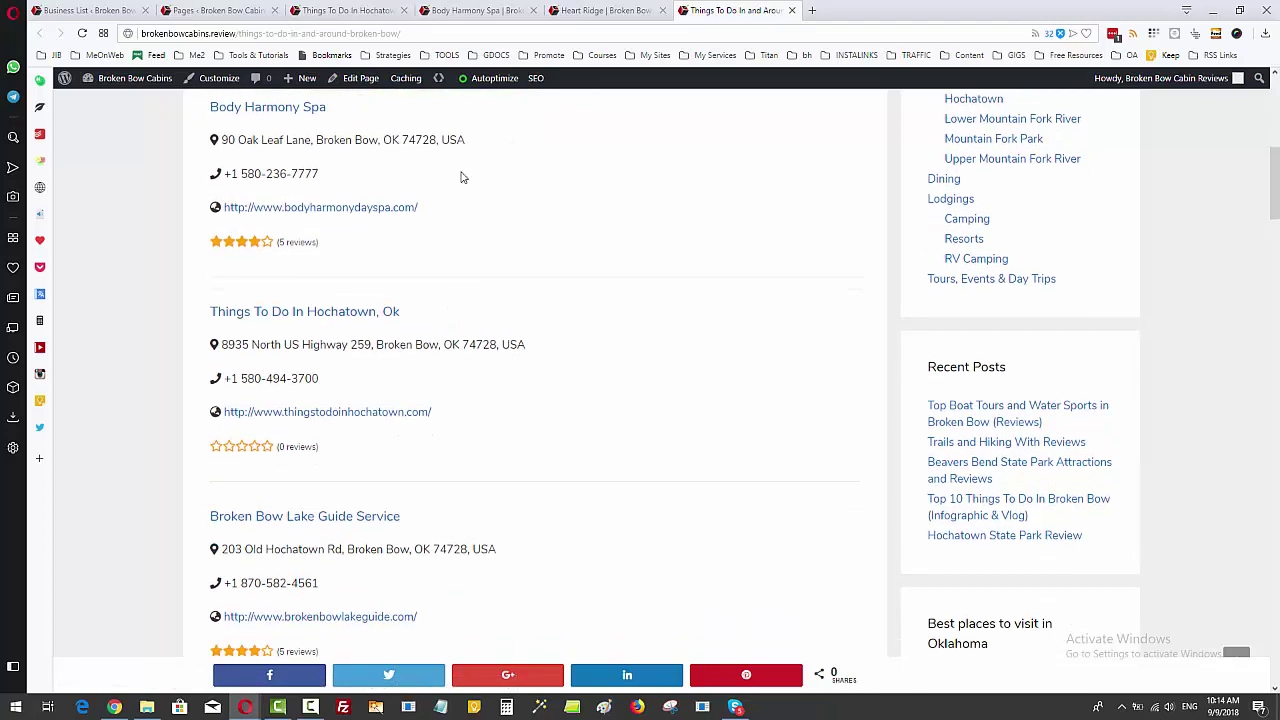
pyautogui.scroll(-2, 765, 323)
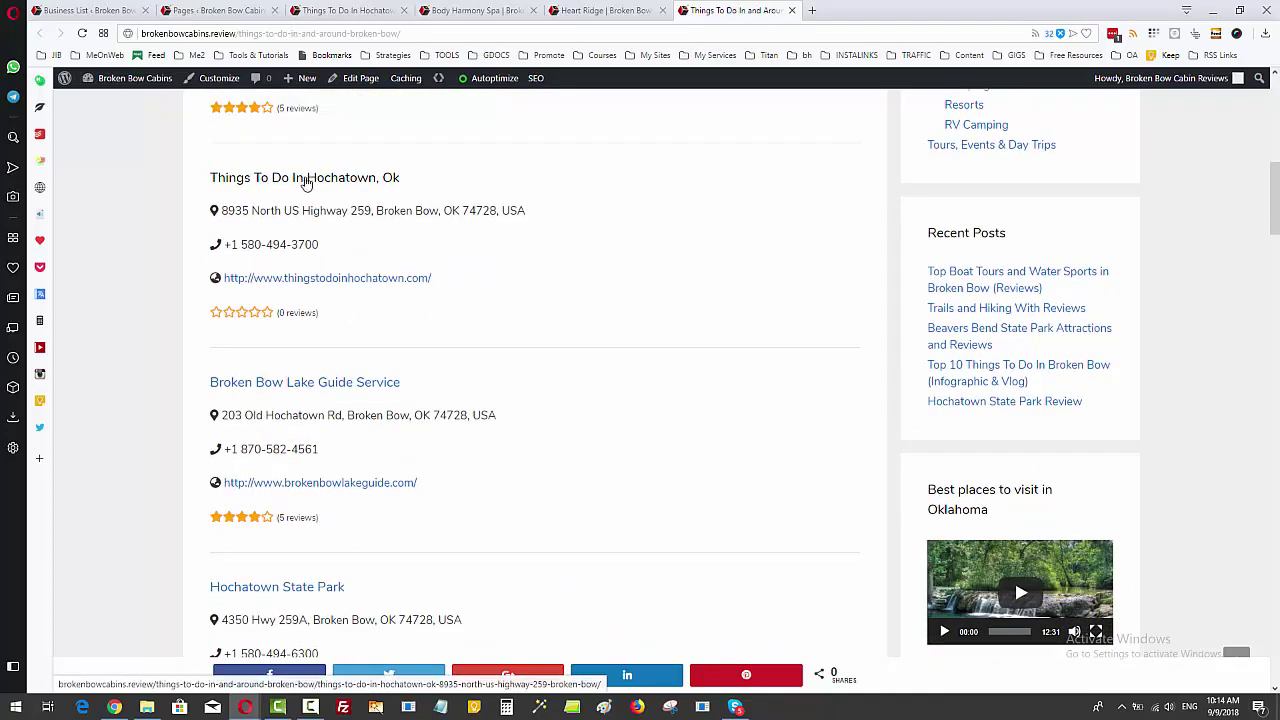
pyautogui.scroll(-1, 715, 285)
pyautogui.scroll(-3, 717, 287)
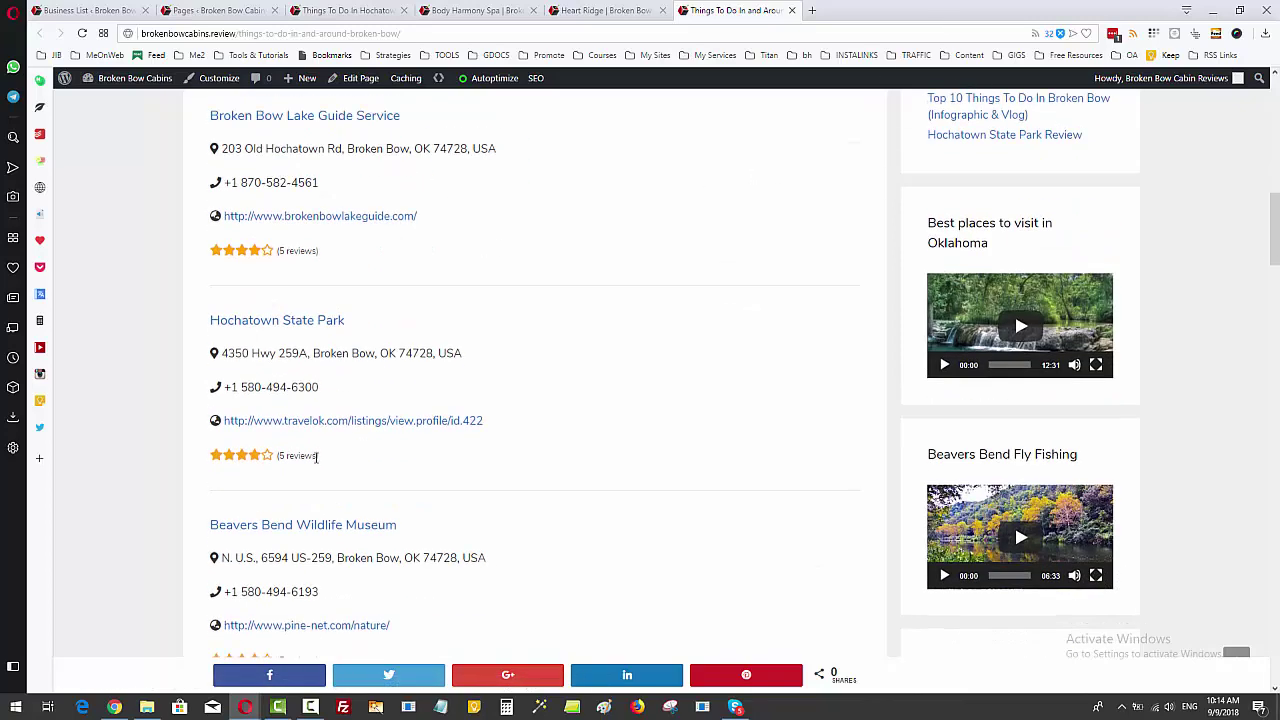
pyautogui.scroll(-5, 710, 331)
pyautogui.scroll(-9, 717, 367)
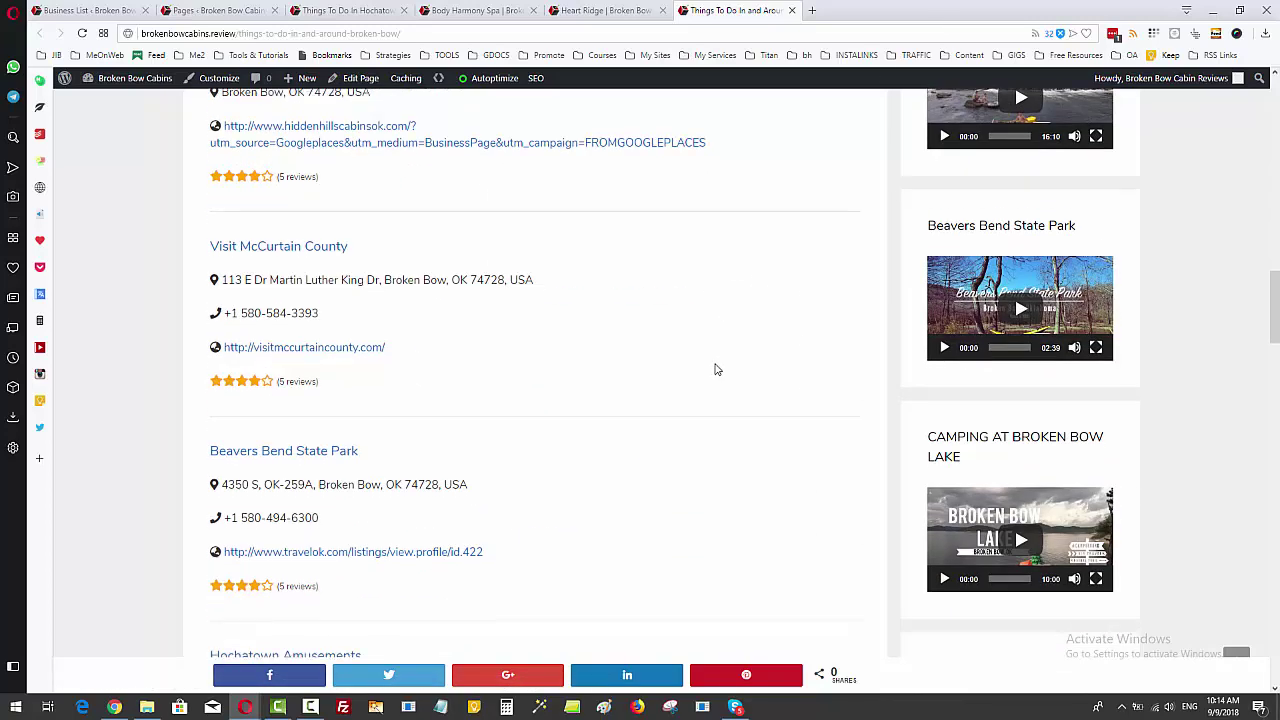
pyautogui.scroll(3, 714, 373)
pyautogui.scroll(15, 714, 373)
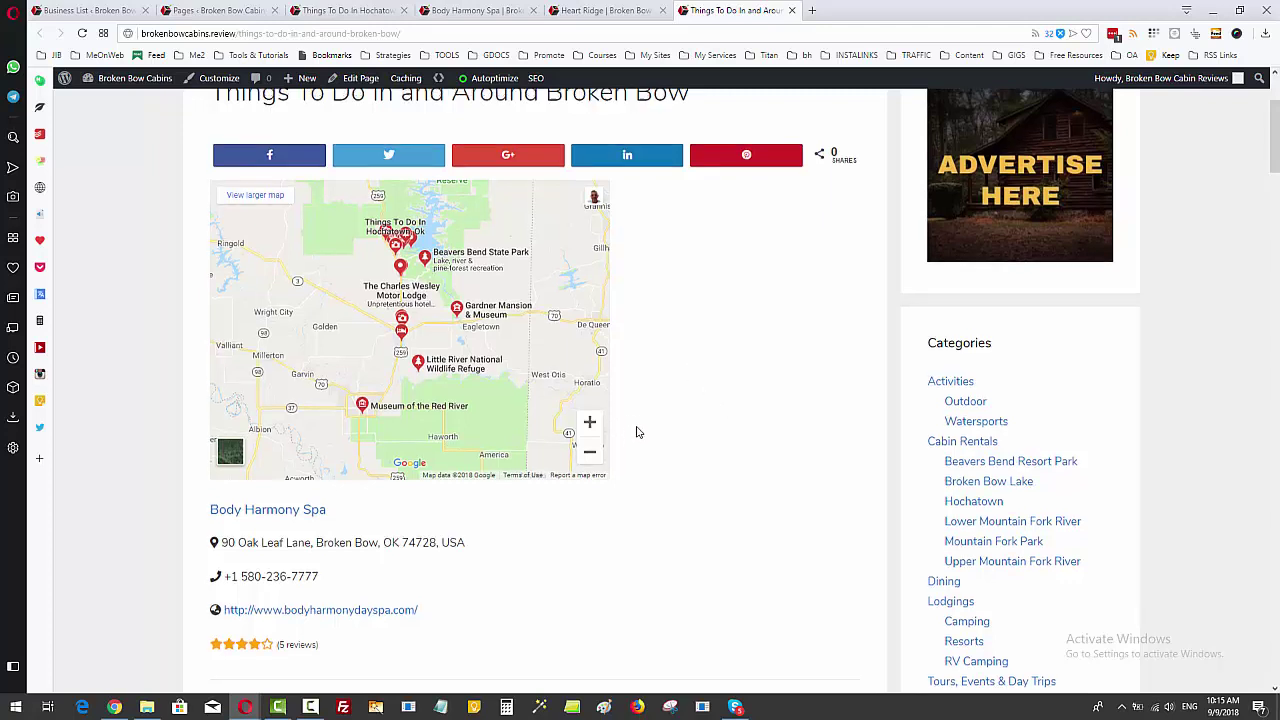
pyautogui.scroll(2, 634, 429)
pyautogui.scroll(-2, 778, 470)
pyautogui.scroll(-2, 778, 470)
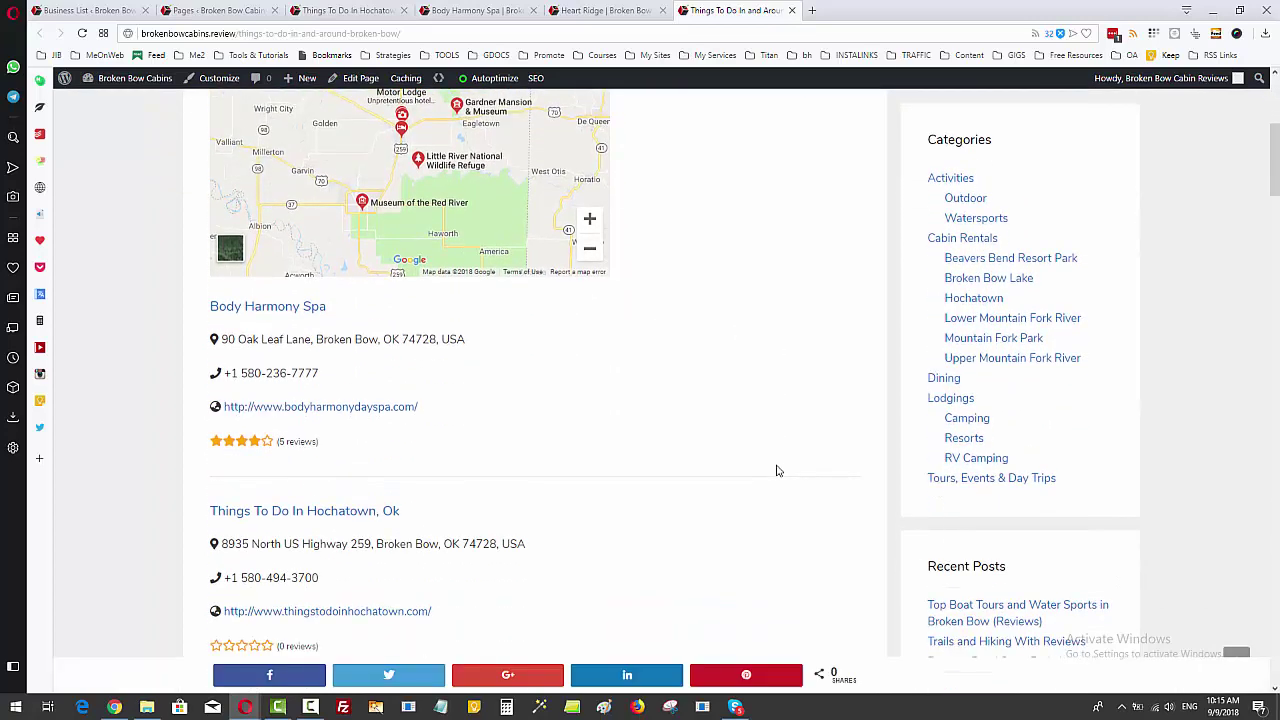
pyautogui.scroll(1, 778, 470)
pyautogui.scroll(1, 778, 471)
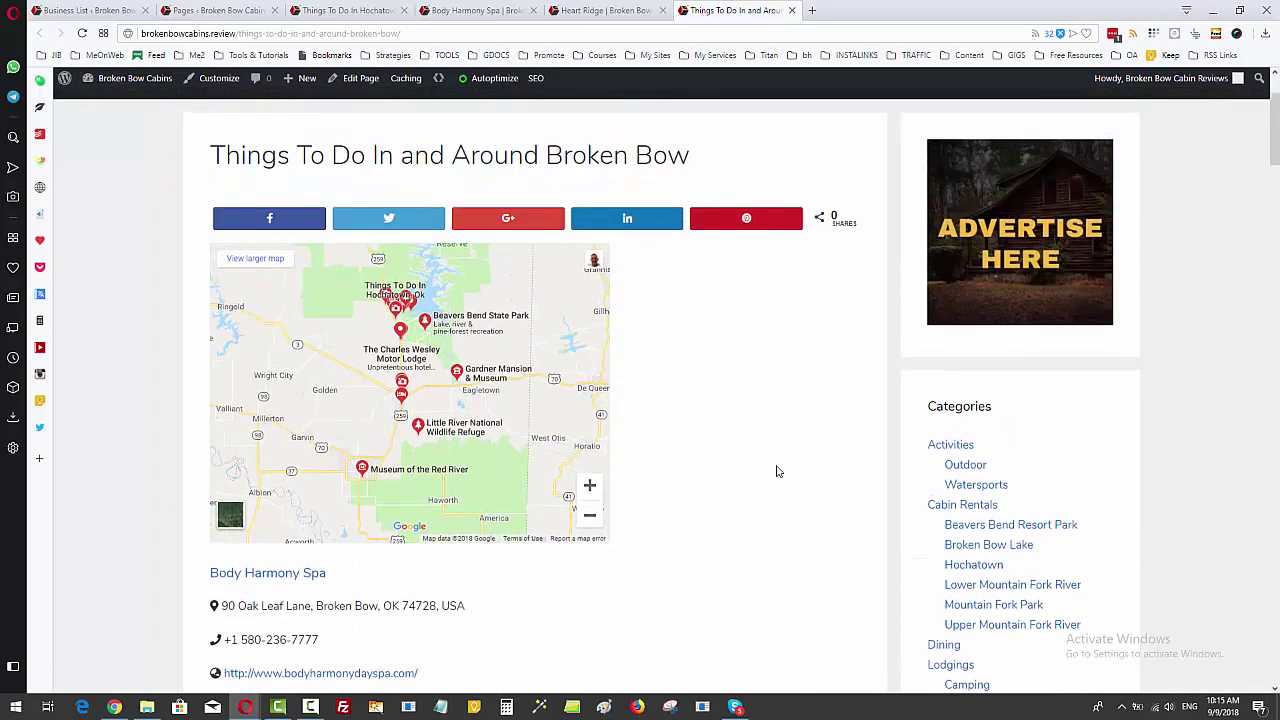